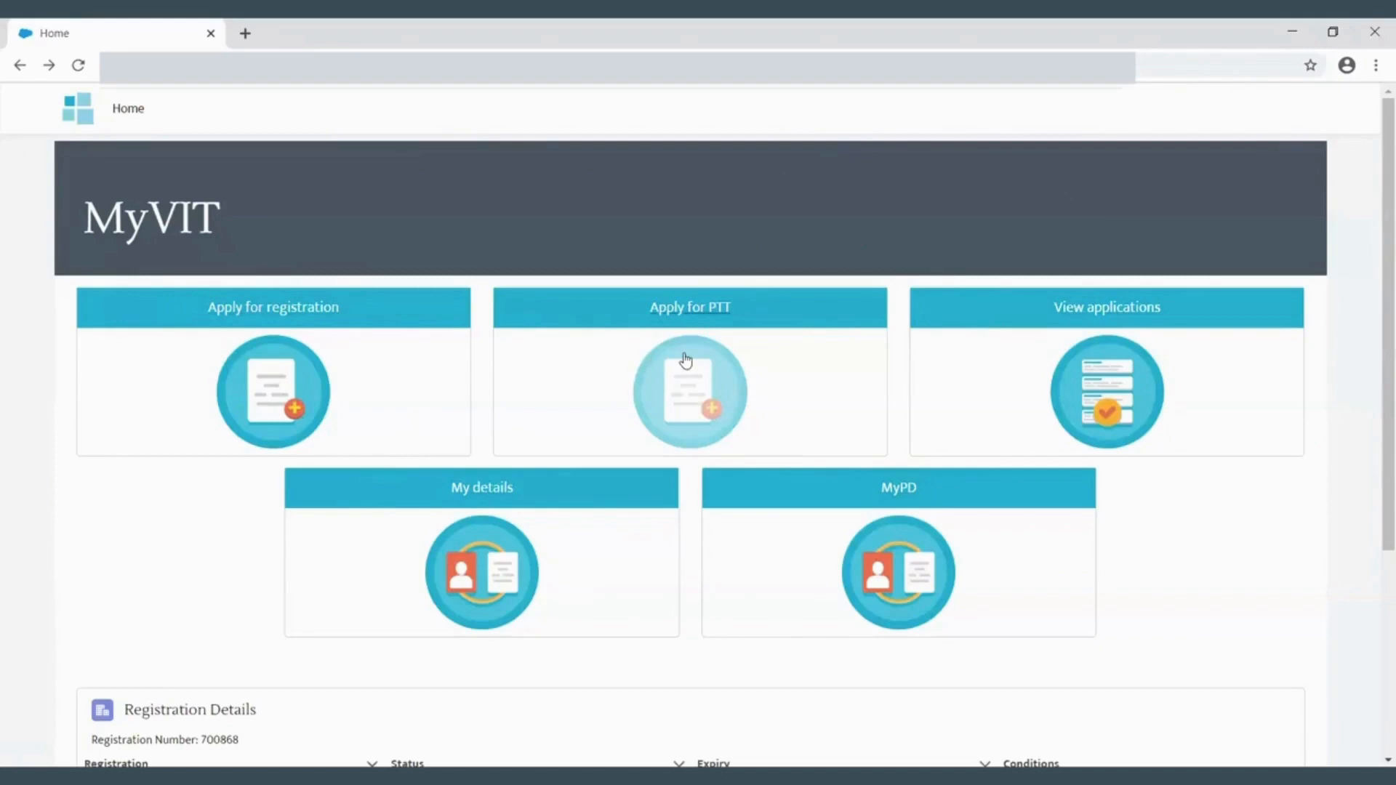
- Examine the home page tiles and the PTT positions list with its pending application
{"action": "scroll", "coordinate": [1220, 512], "scroll_direction": "down", "scroll_amount": 5}
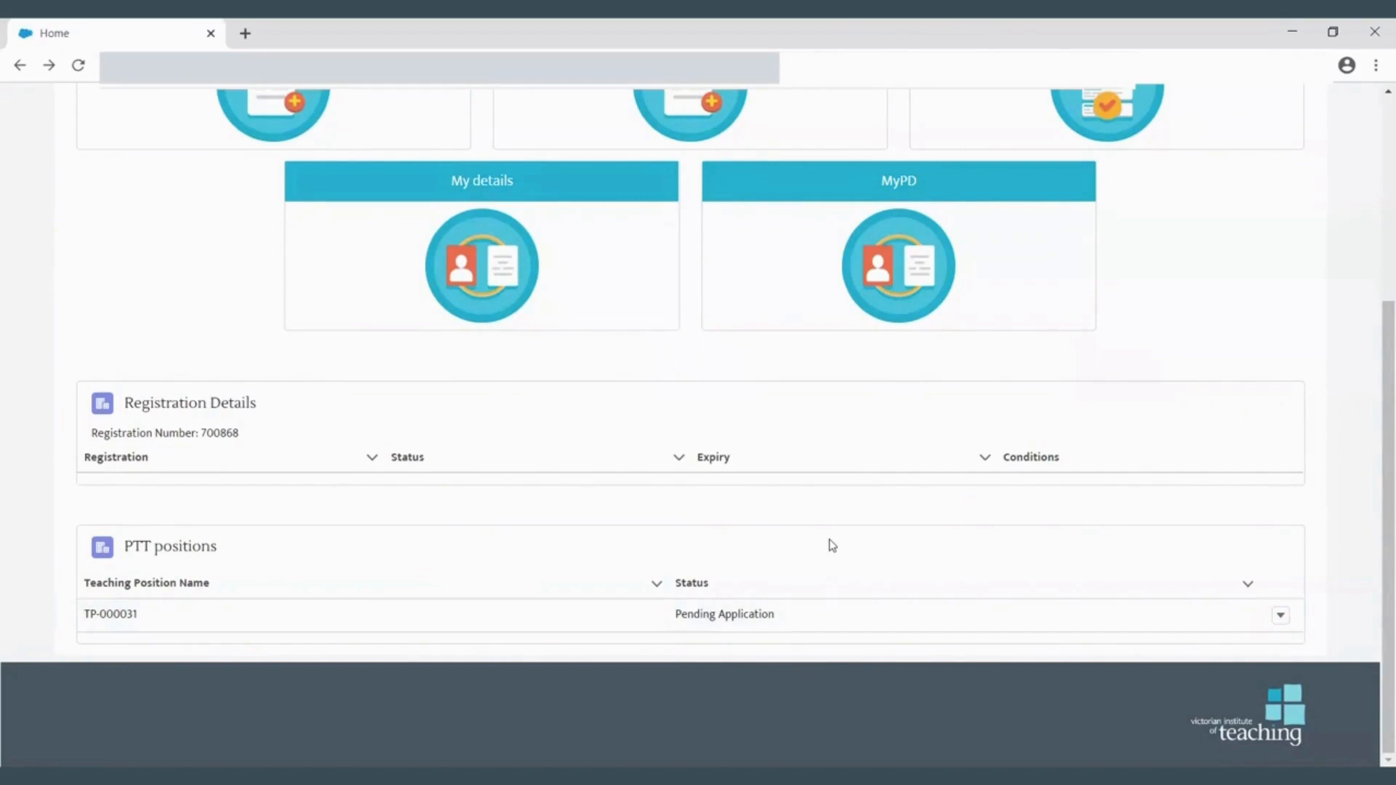
{"action": "scroll", "coordinate": [833, 546], "scroll_direction": "up", "scroll_amount": 4}
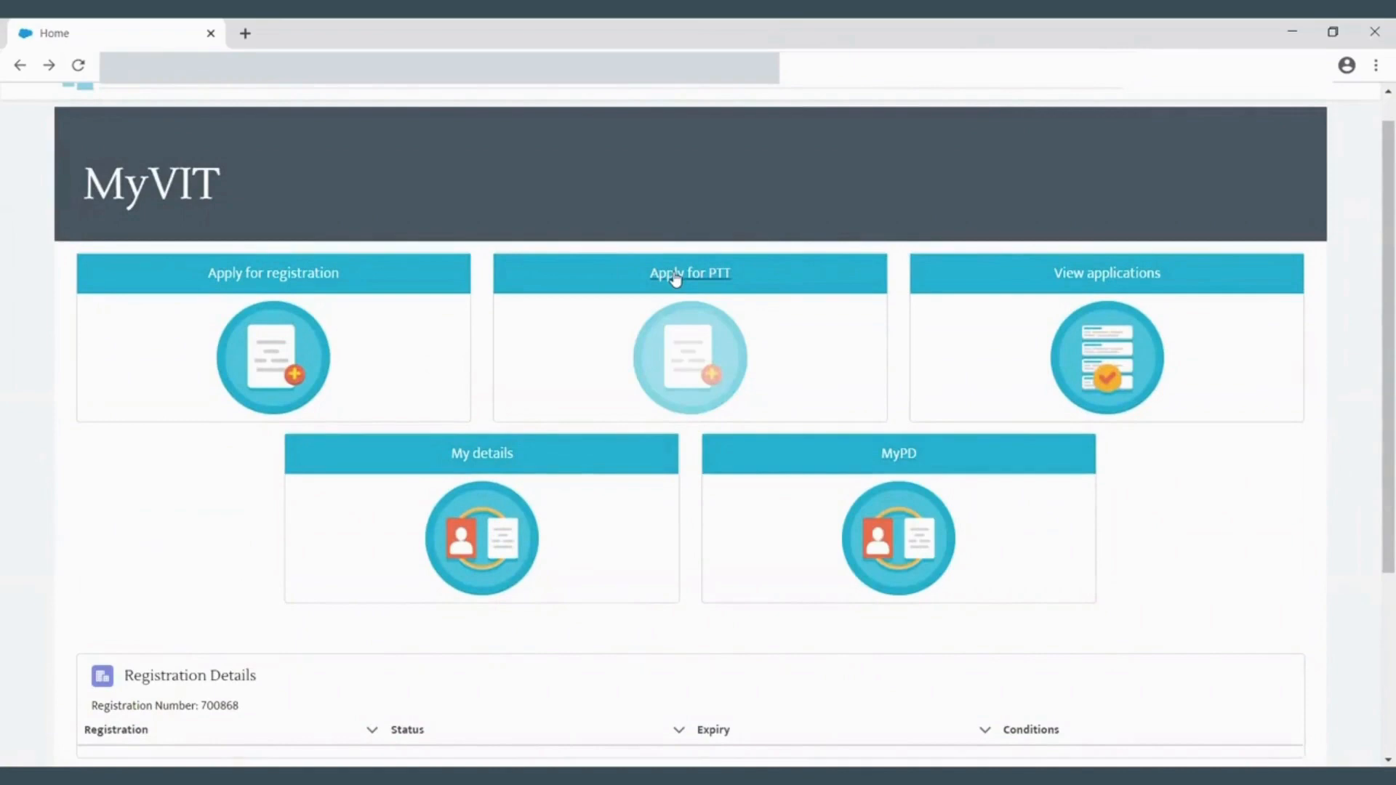
{"action": "scroll", "coordinate": [767, 418], "scroll_direction": "down", "scroll_amount": 3}
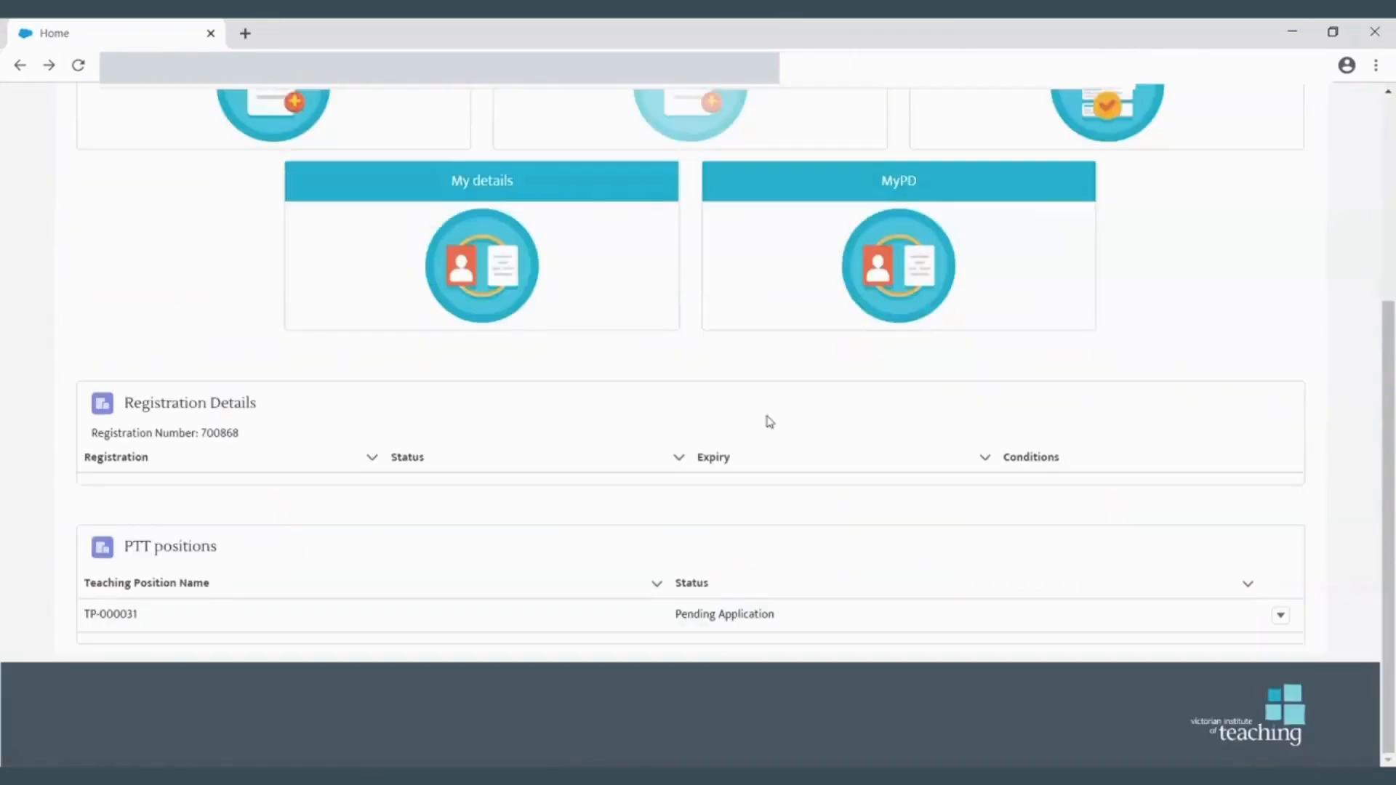
{"action": "left_click", "coordinate": [1281, 619]}
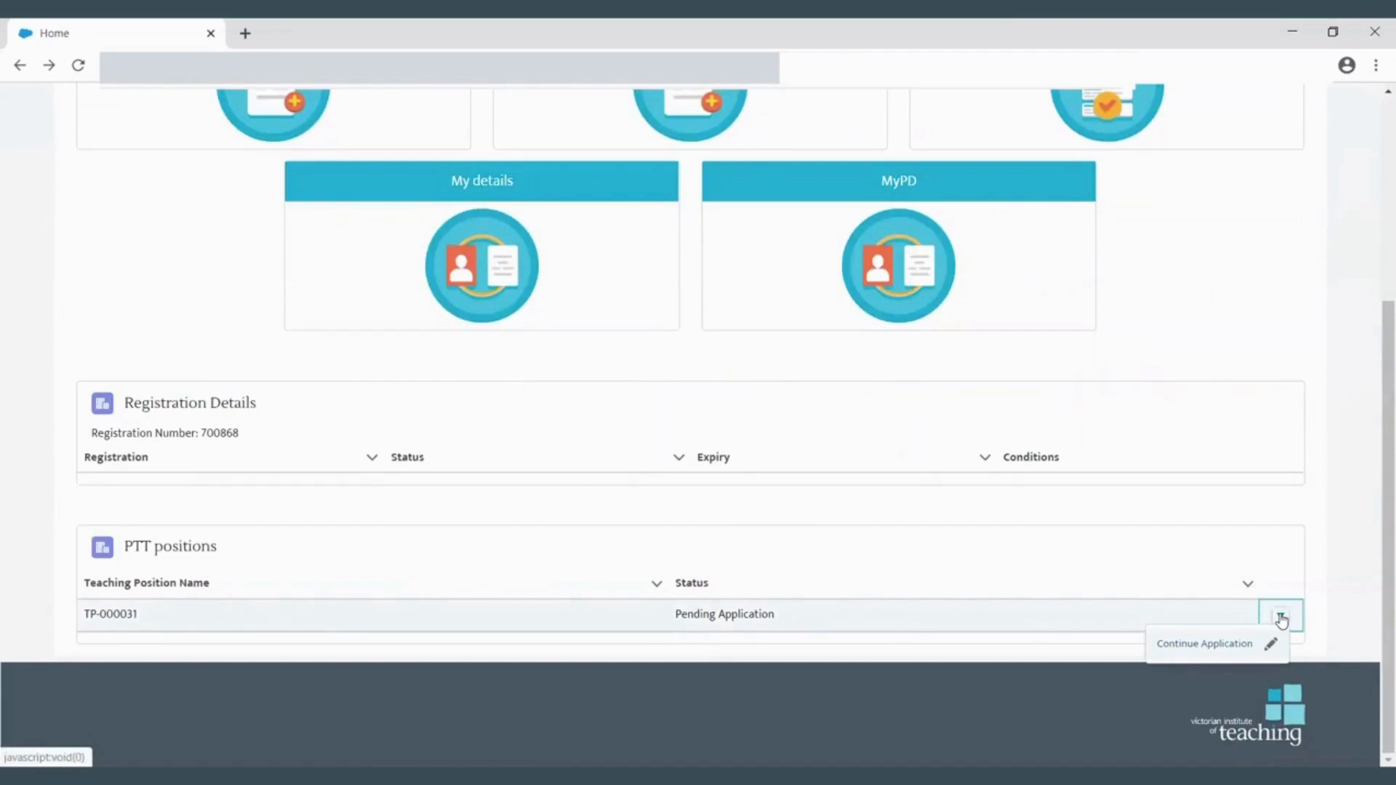
{"action": "scroll", "coordinate": [1159, 517], "scroll_direction": "up", "scroll_amount": 4}
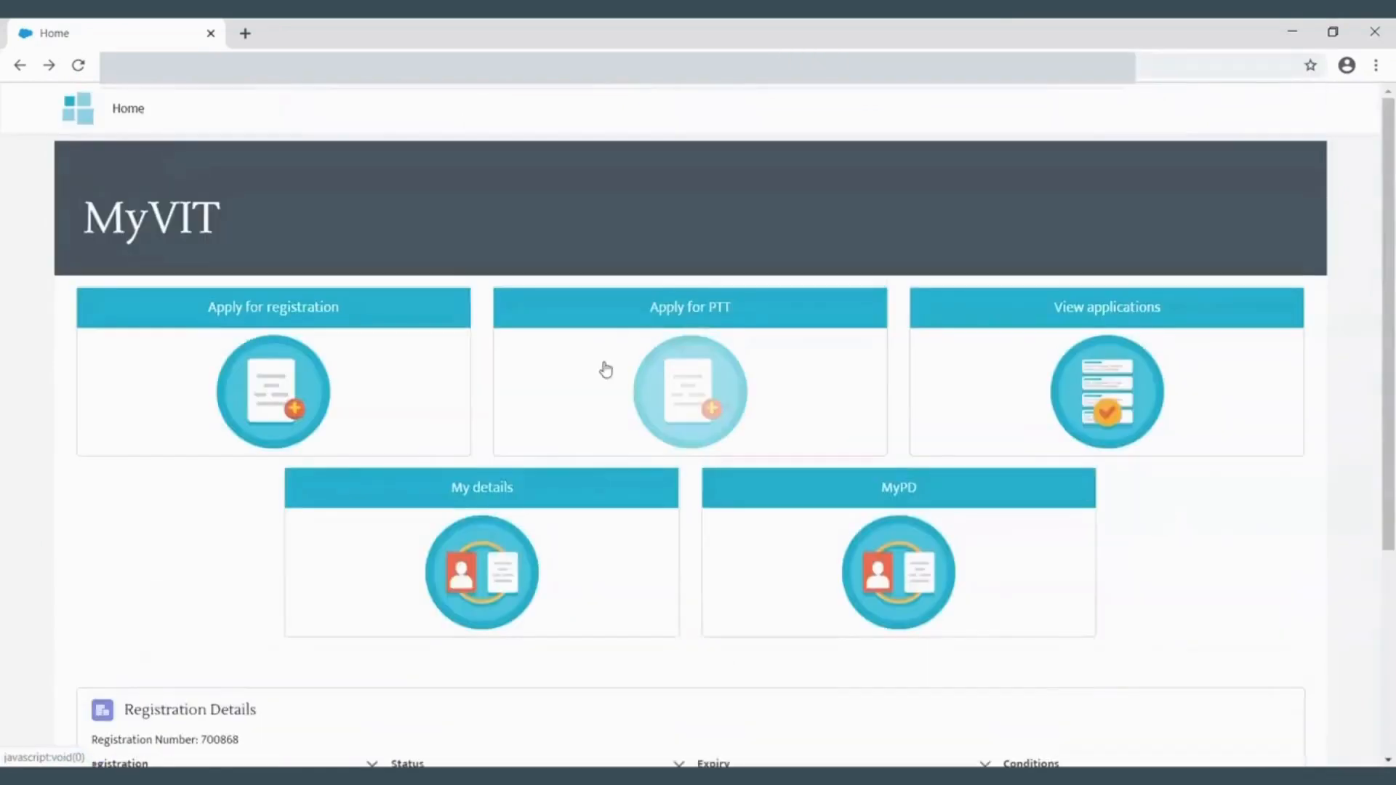
- Open Apply for PTT and continue the pending application for position TP-000031
{"action": "left_click", "coordinate": [664, 310]}
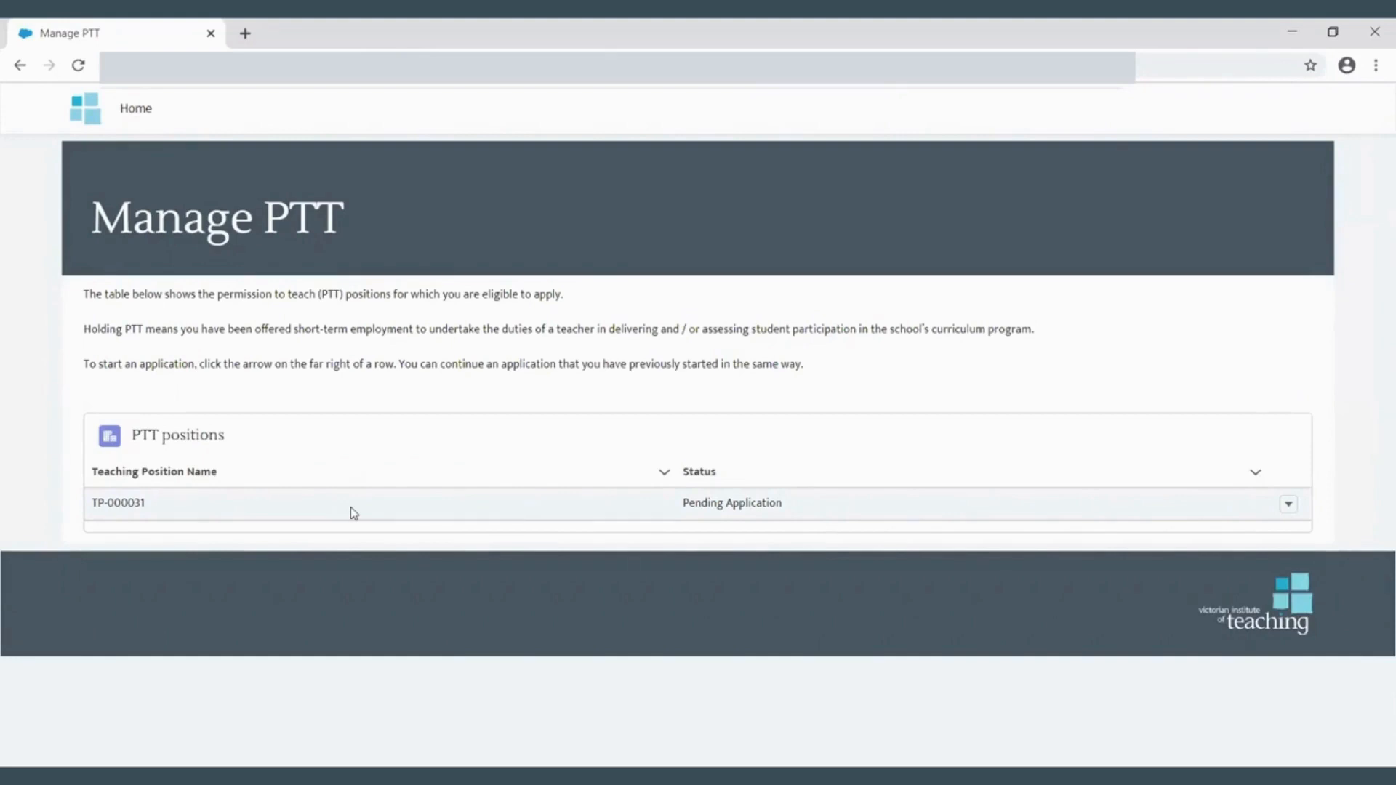
{"action": "left_click", "coordinate": [1289, 504]}
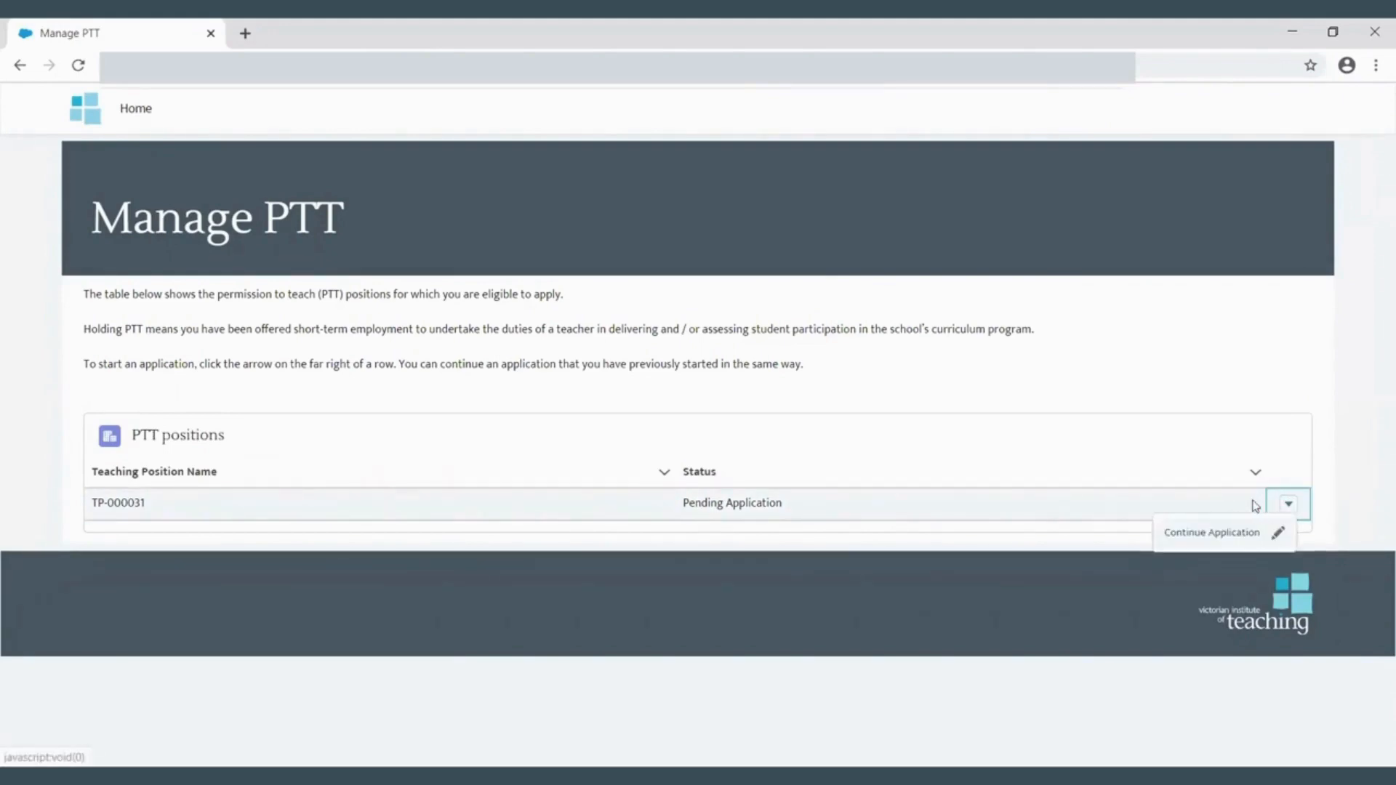
{"action": "left_click", "coordinate": [1231, 537]}
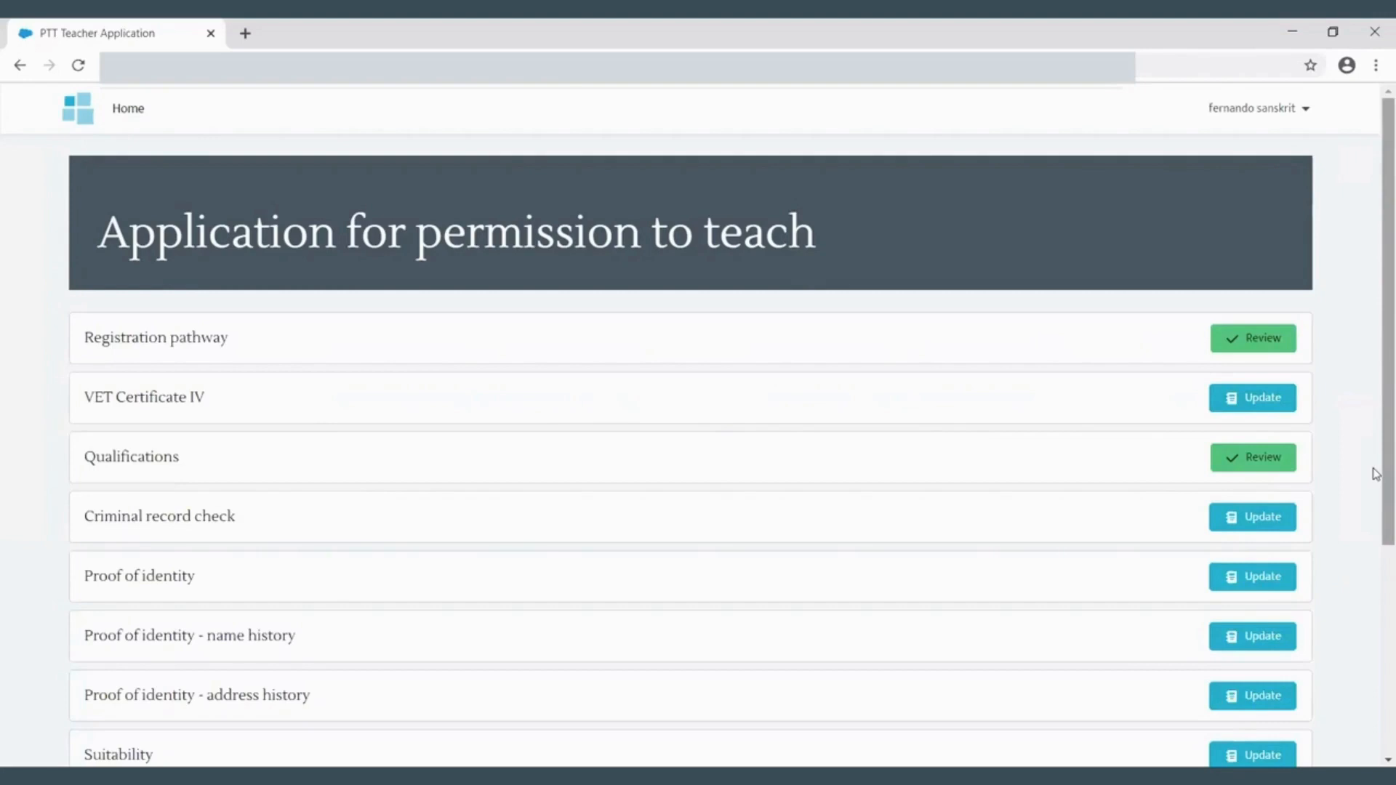
- Upload TestBMP_w3c.bmp as evidence for the VET Certificate IV section and proceed
{"action": "left_click_drag", "start_coordinate": [1376, 474], "coordinate": [1376, 580]}
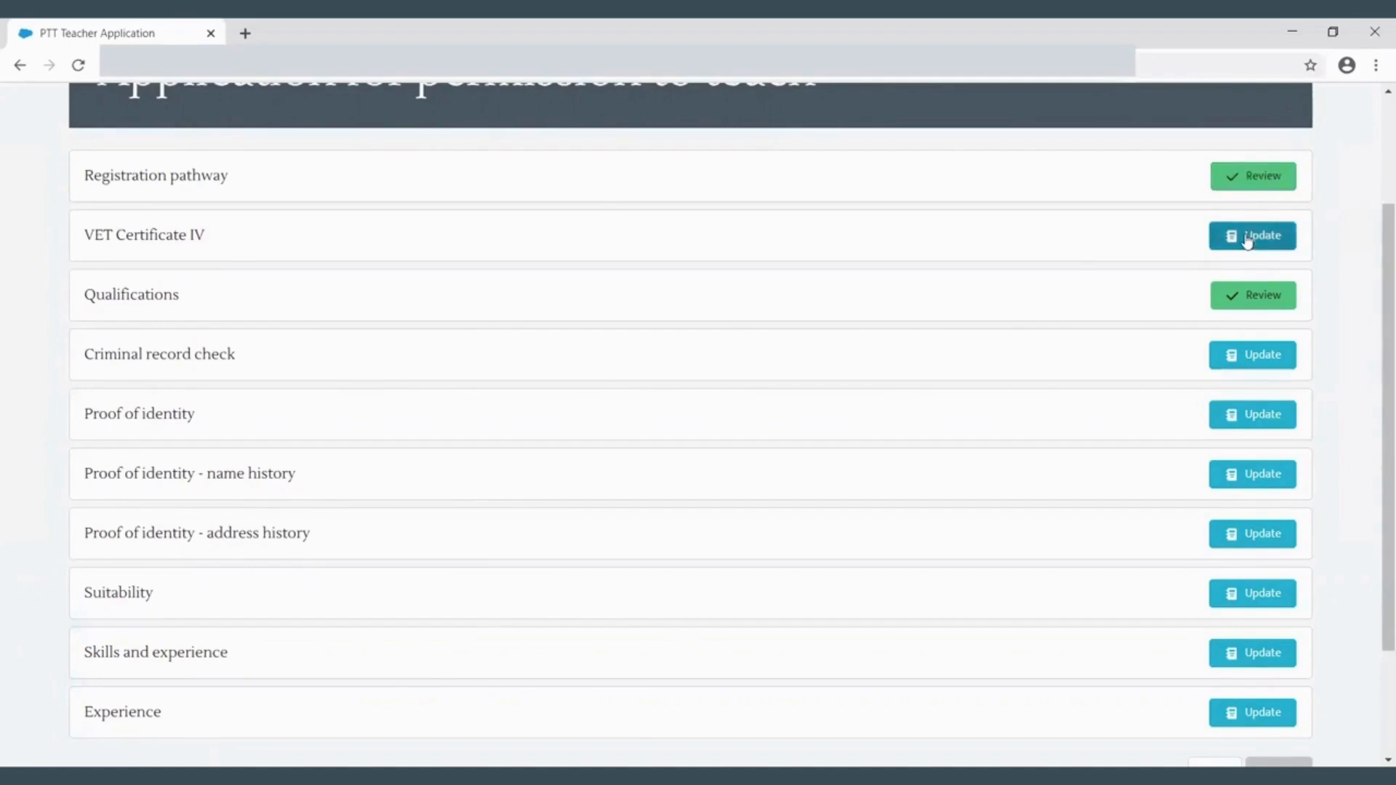
{"action": "left_click", "coordinate": [1248, 240]}
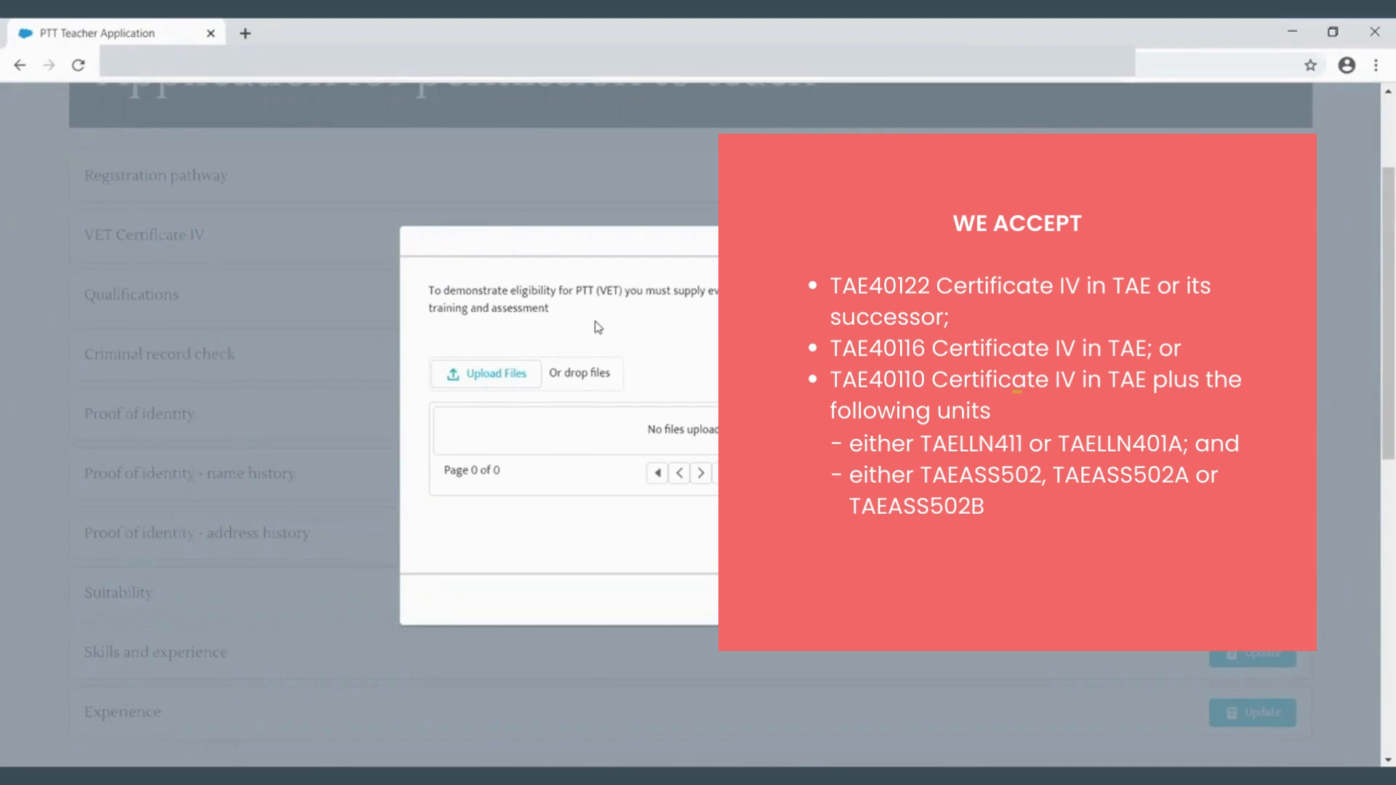
{"action": "left_click", "coordinate": [515, 381]}
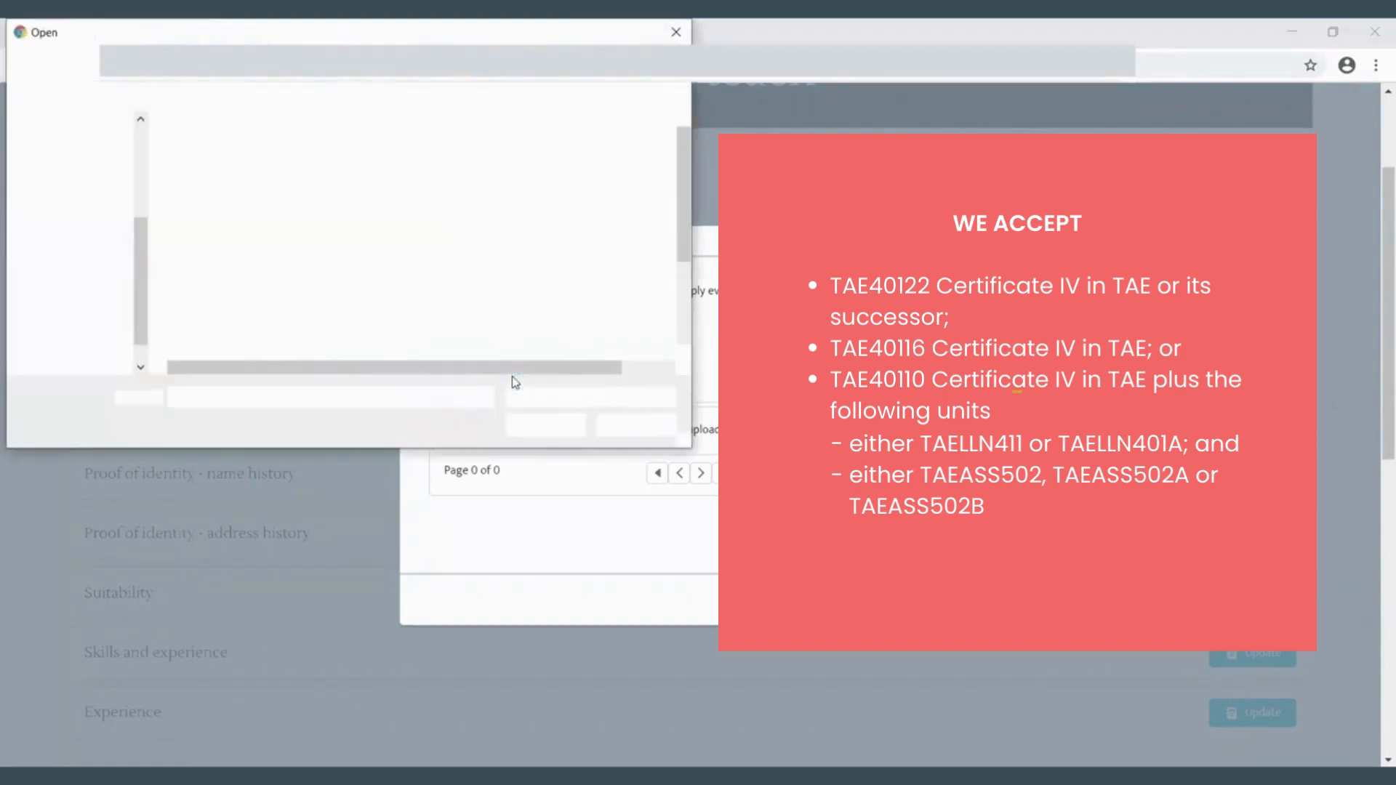
{"action": "left_click", "coordinate": [257, 288]}
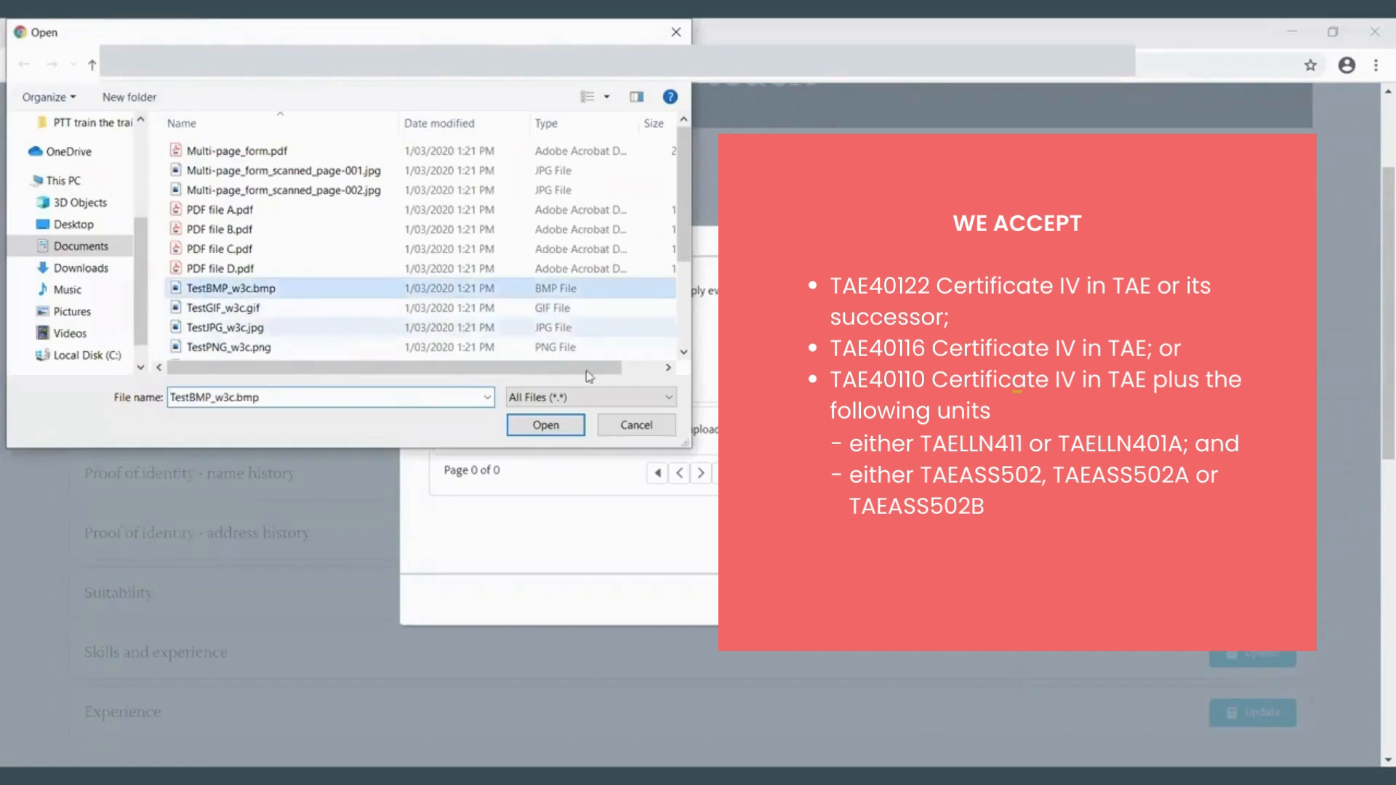
{"action": "left_click", "coordinate": [536, 430]}
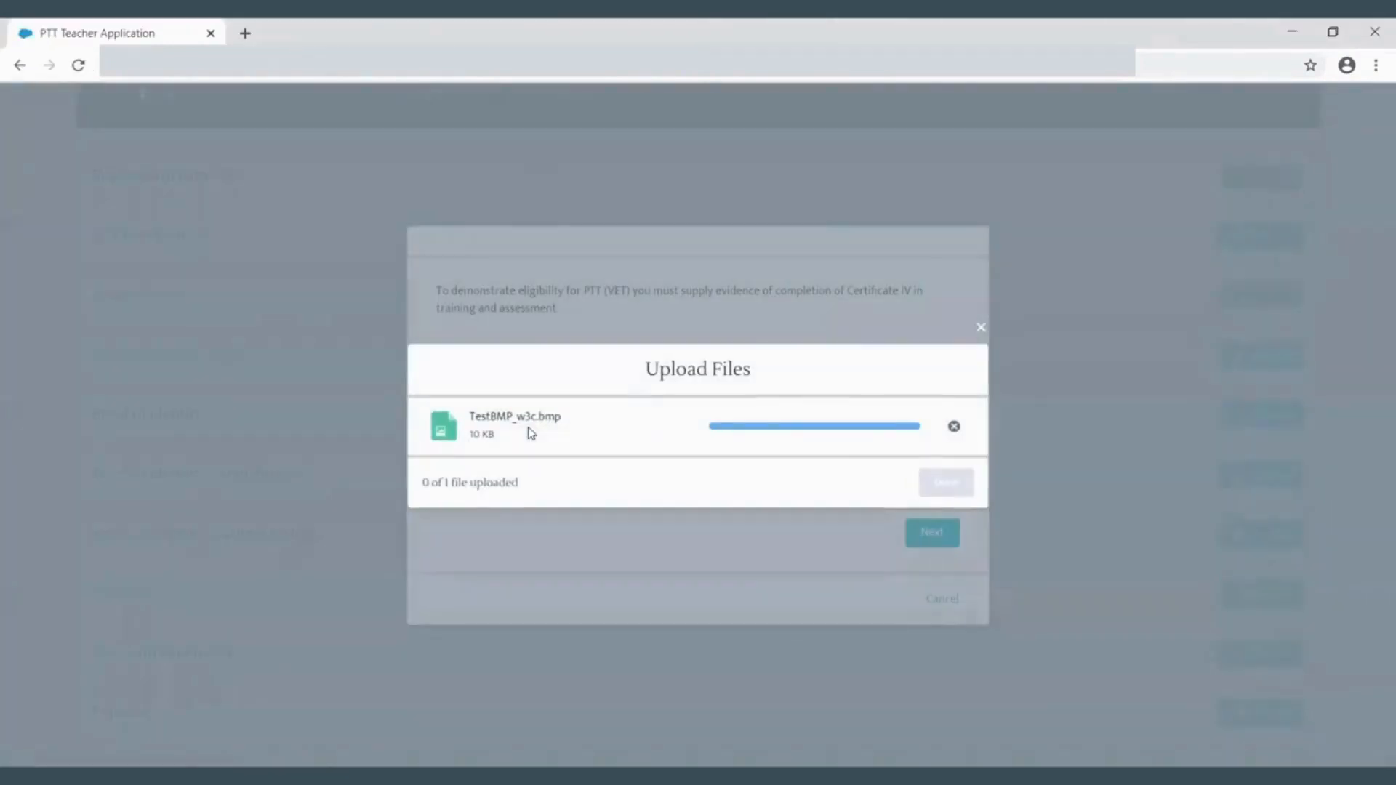
{"action": "left_click", "coordinate": [964, 486]}
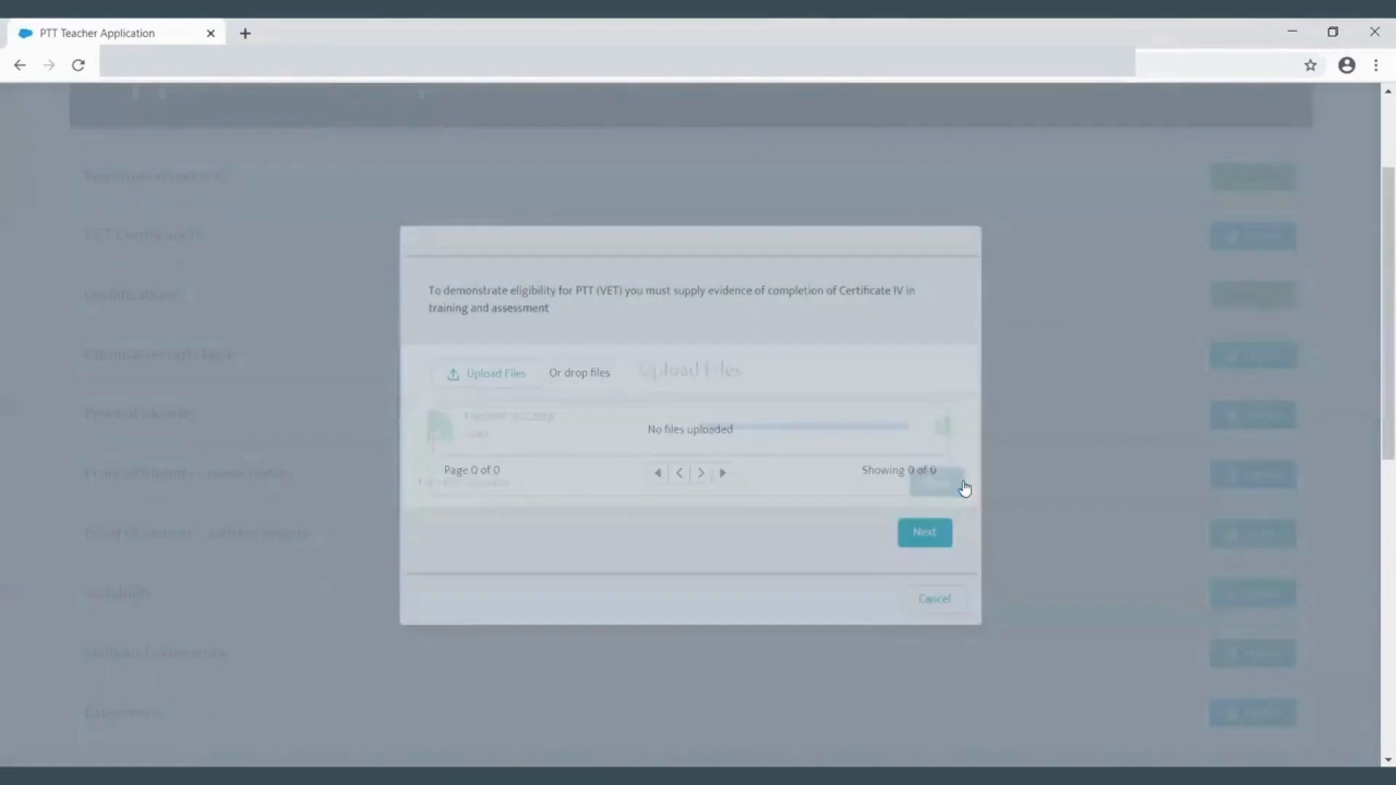
{"action": "left_click", "coordinate": [913, 537]}
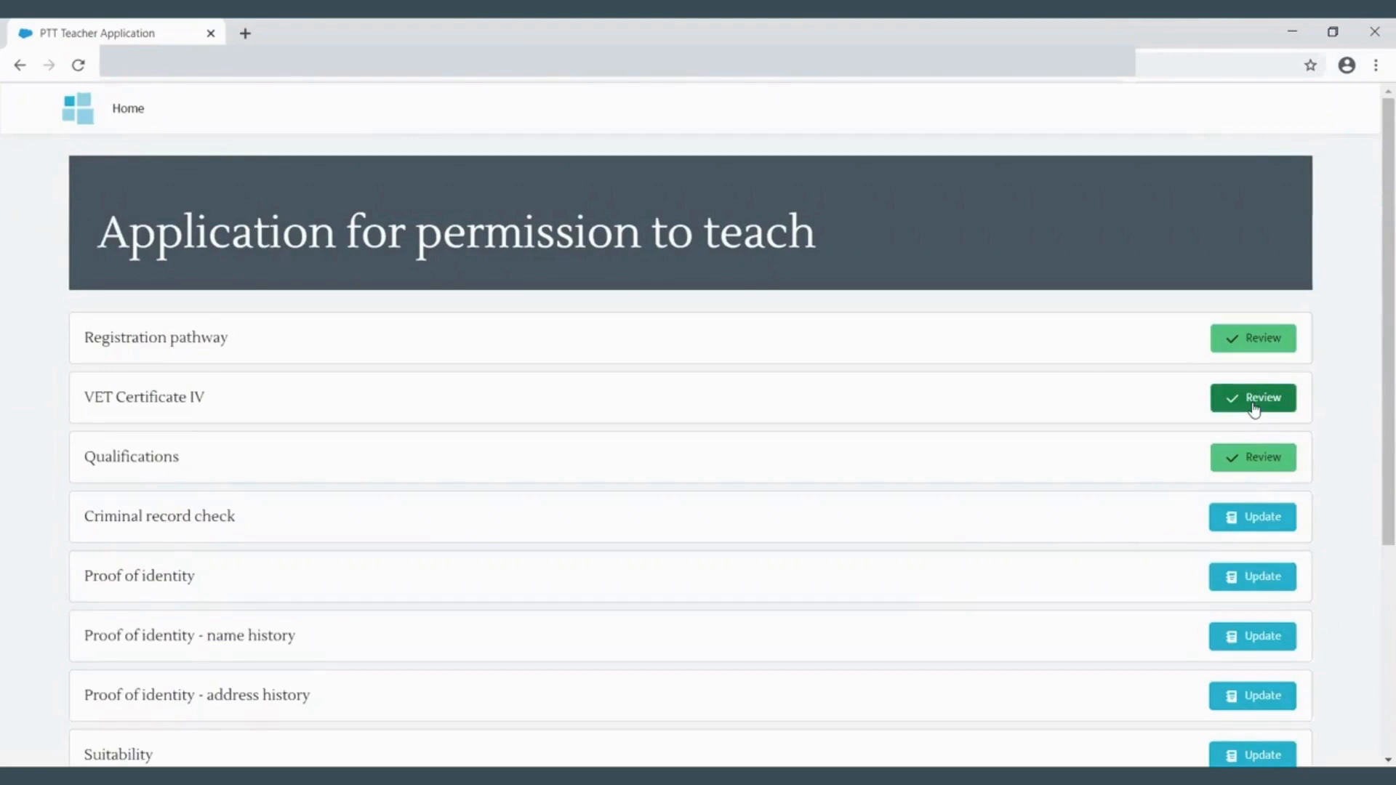
- Review the Qualifications section and continue back to the application overview
{"action": "left_click", "coordinate": [1267, 465]}
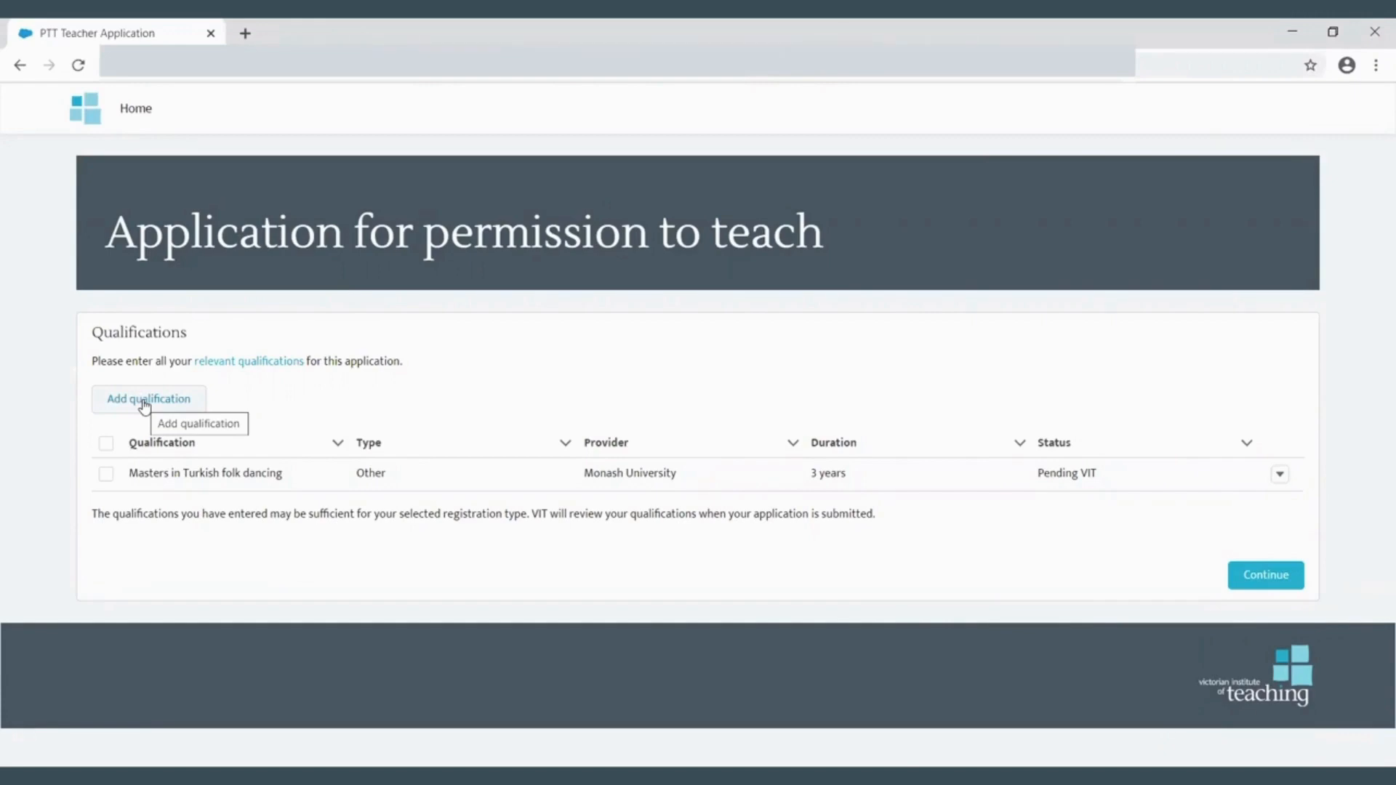
{"action": "left_click", "coordinate": [1267, 576]}
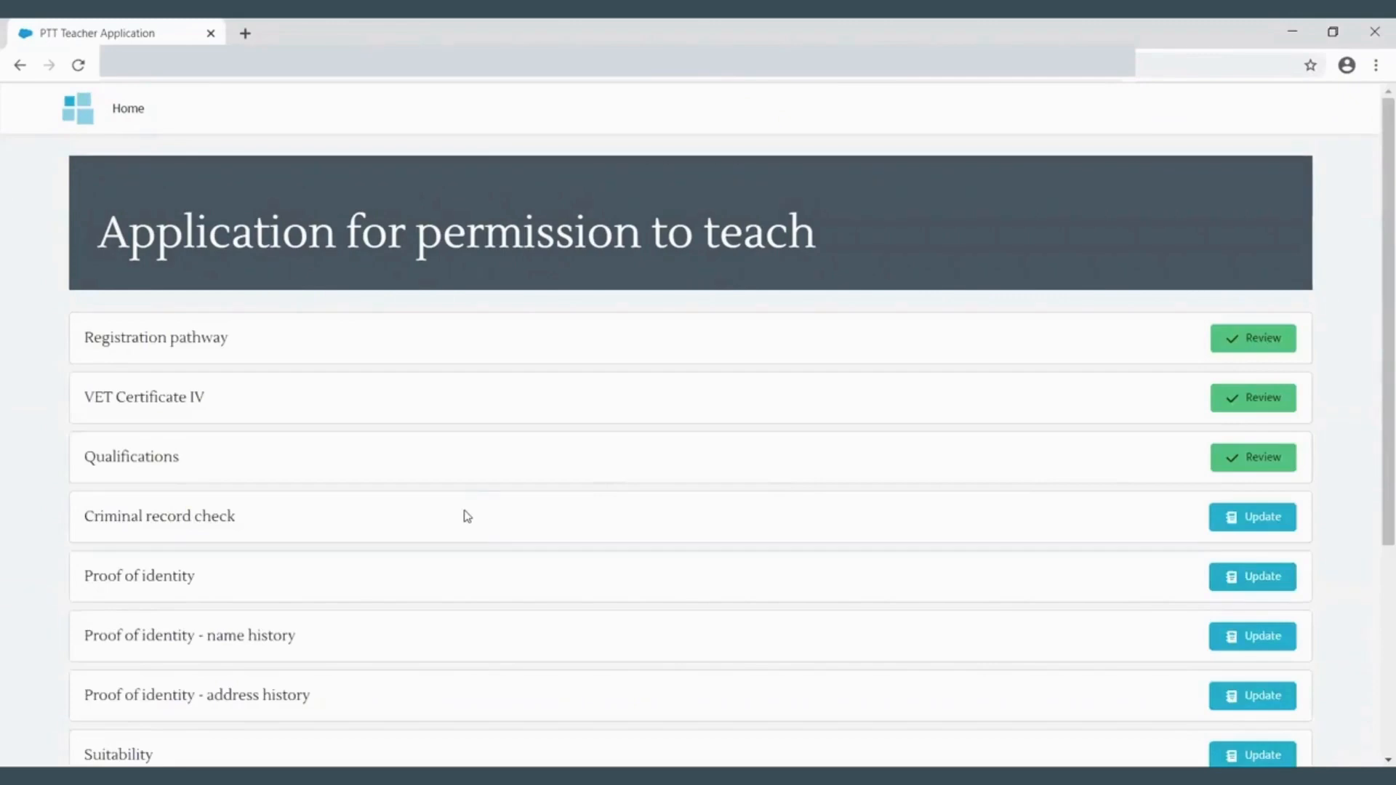
- Open the criminal record check and give consent for VIT to undertake the NCCHC
{"action": "left_click", "coordinate": [1253, 518]}
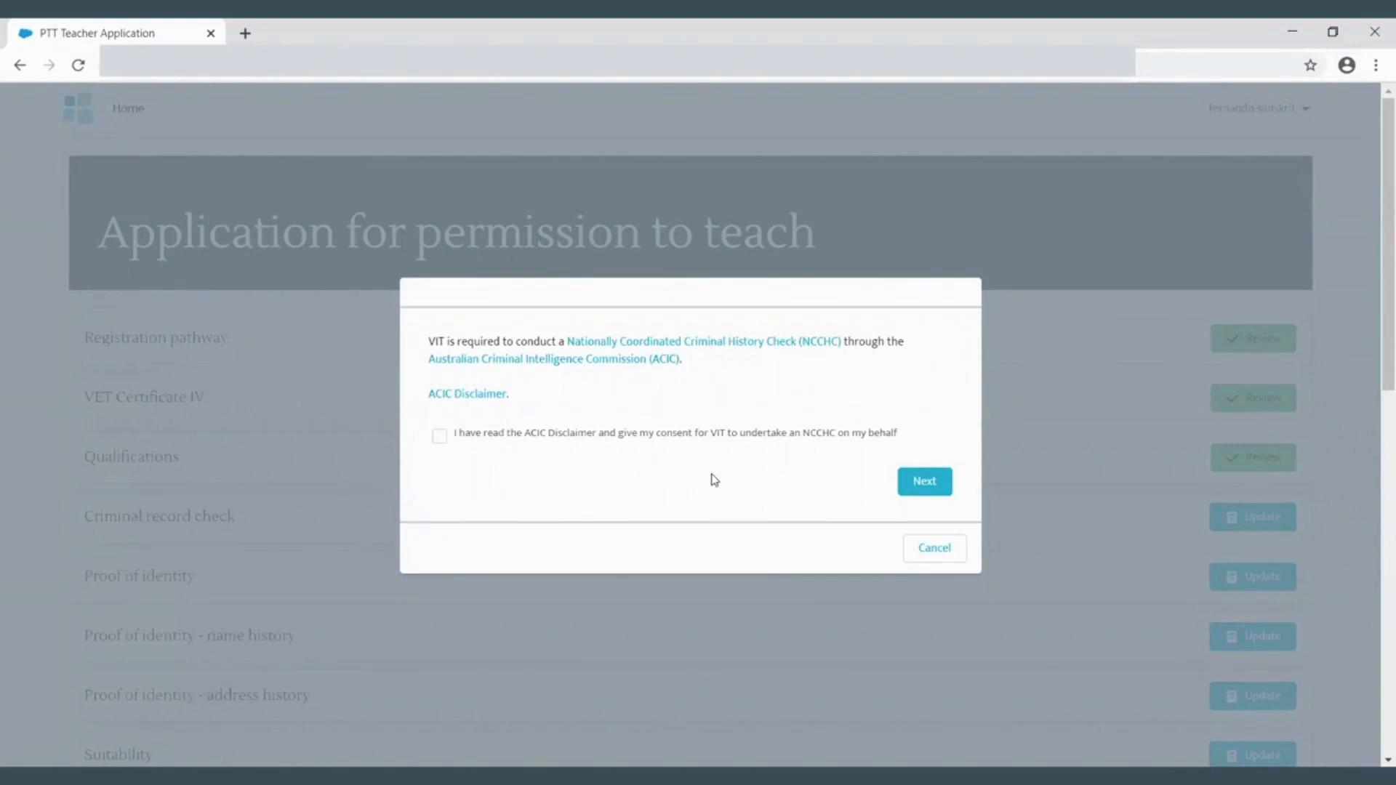
{"action": "left_click", "coordinate": [439, 437]}
{"action": "left_click", "coordinate": [925, 481]}
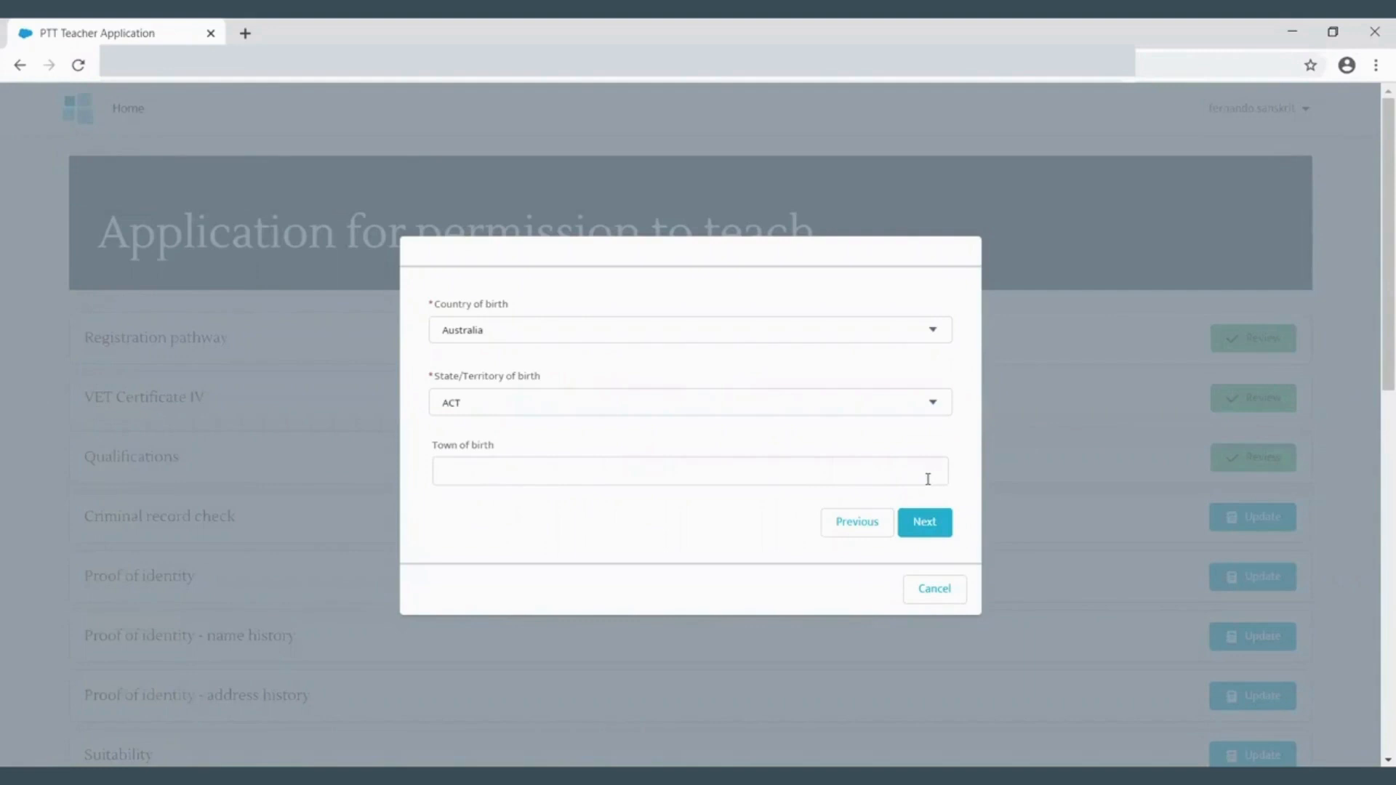
- Set the state of birth to VIC and the town of birth to Mentone, Victoria, and proceed
{"action": "left_click", "coordinate": [937, 403]}
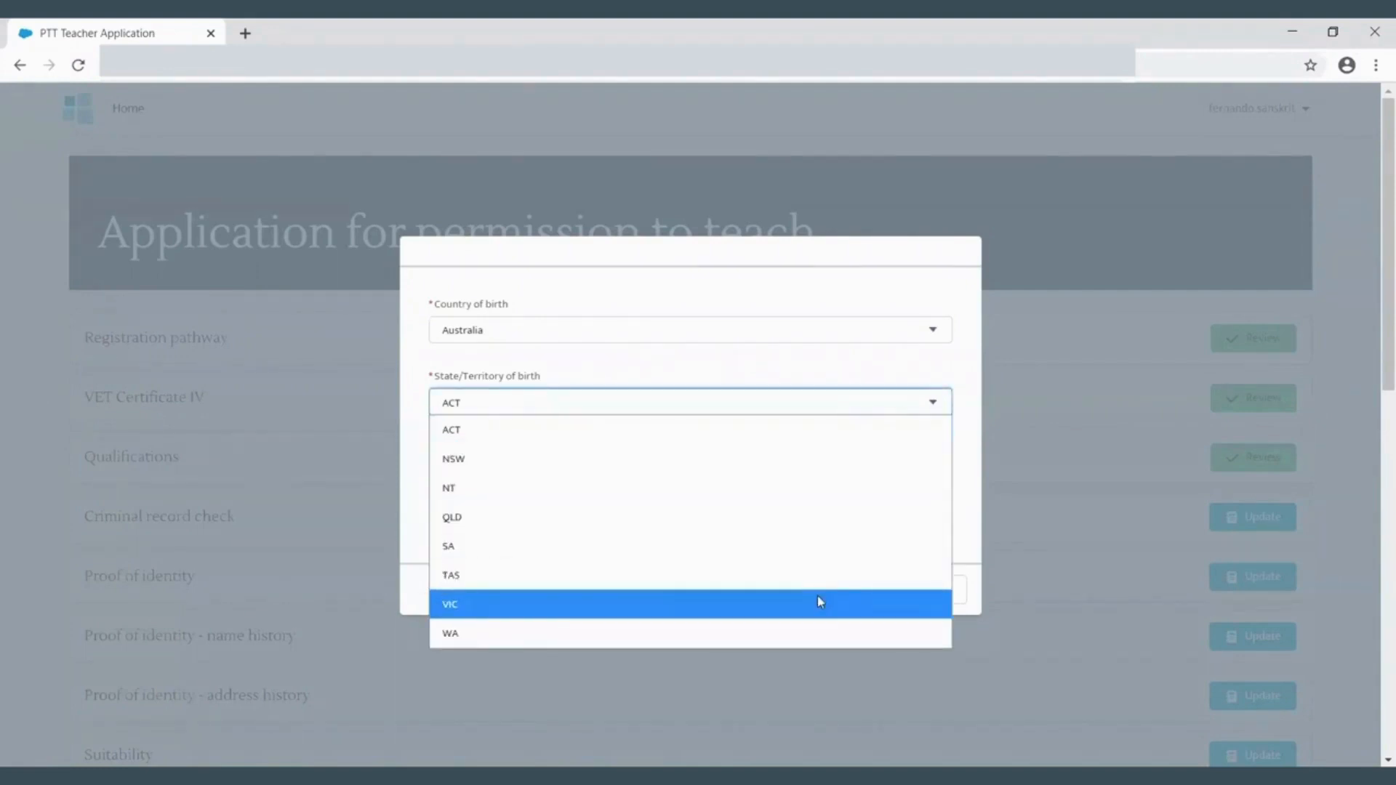
{"action": "left_click", "coordinate": [818, 597]}
{"action": "left_click", "coordinate": [780, 475]}
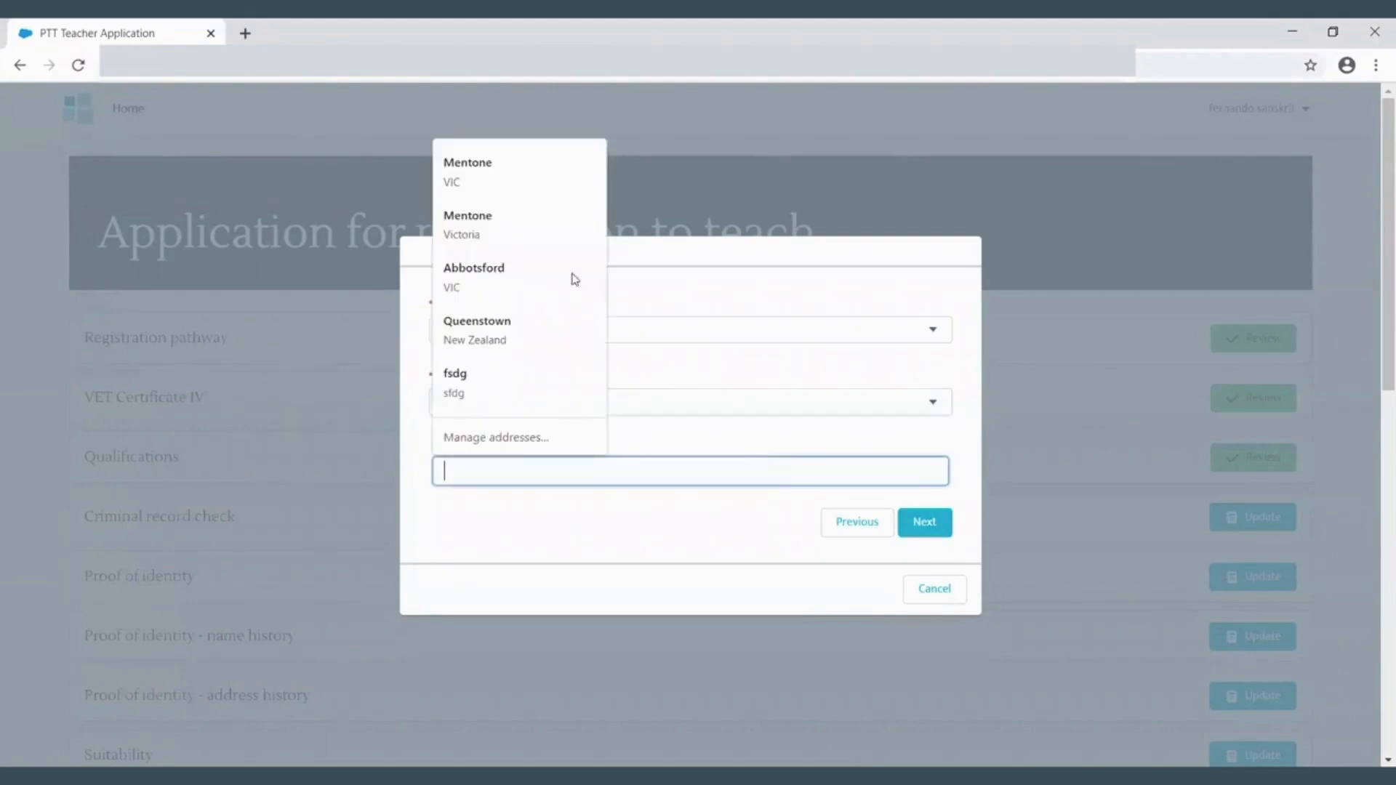
{"action": "left_click", "coordinate": [545, 247]}
{"action": "left_click", "coordinate": [925, 523]}
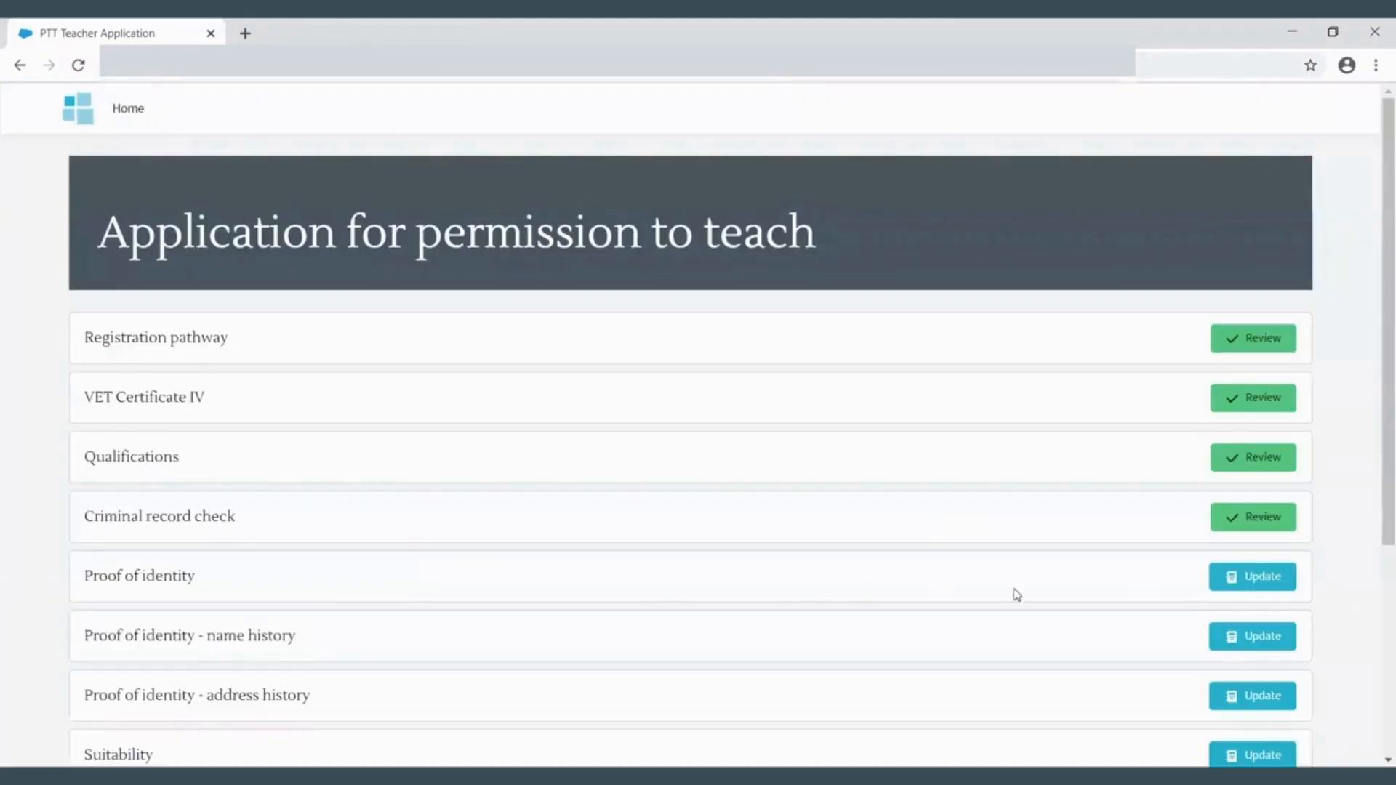
- Add a commencement of identity document, choosing Certificate of evidence of resident status as the alternate document
{"action": "left_click", "coordinate": [1248, 585]}
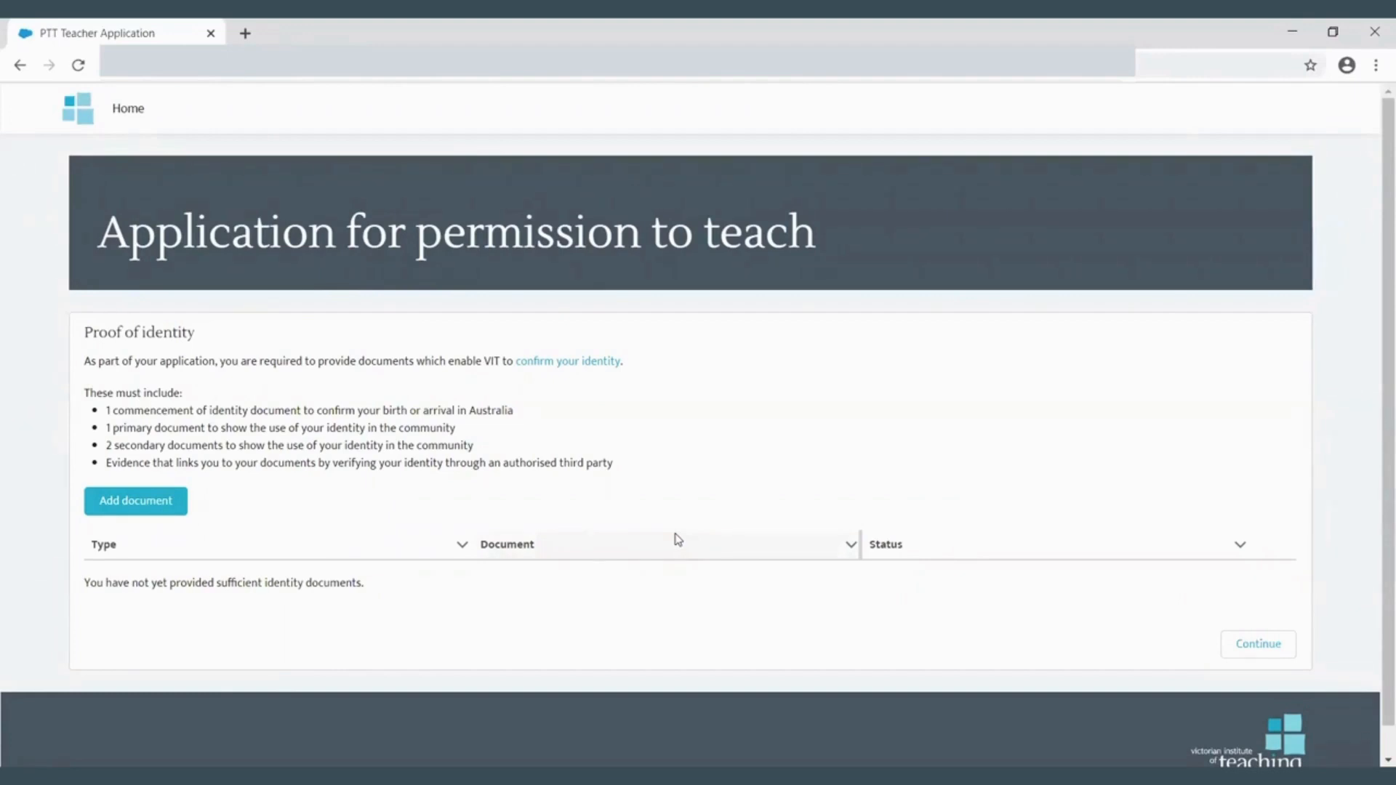
{"action": "left_click", "coordinate": [163, 509]}
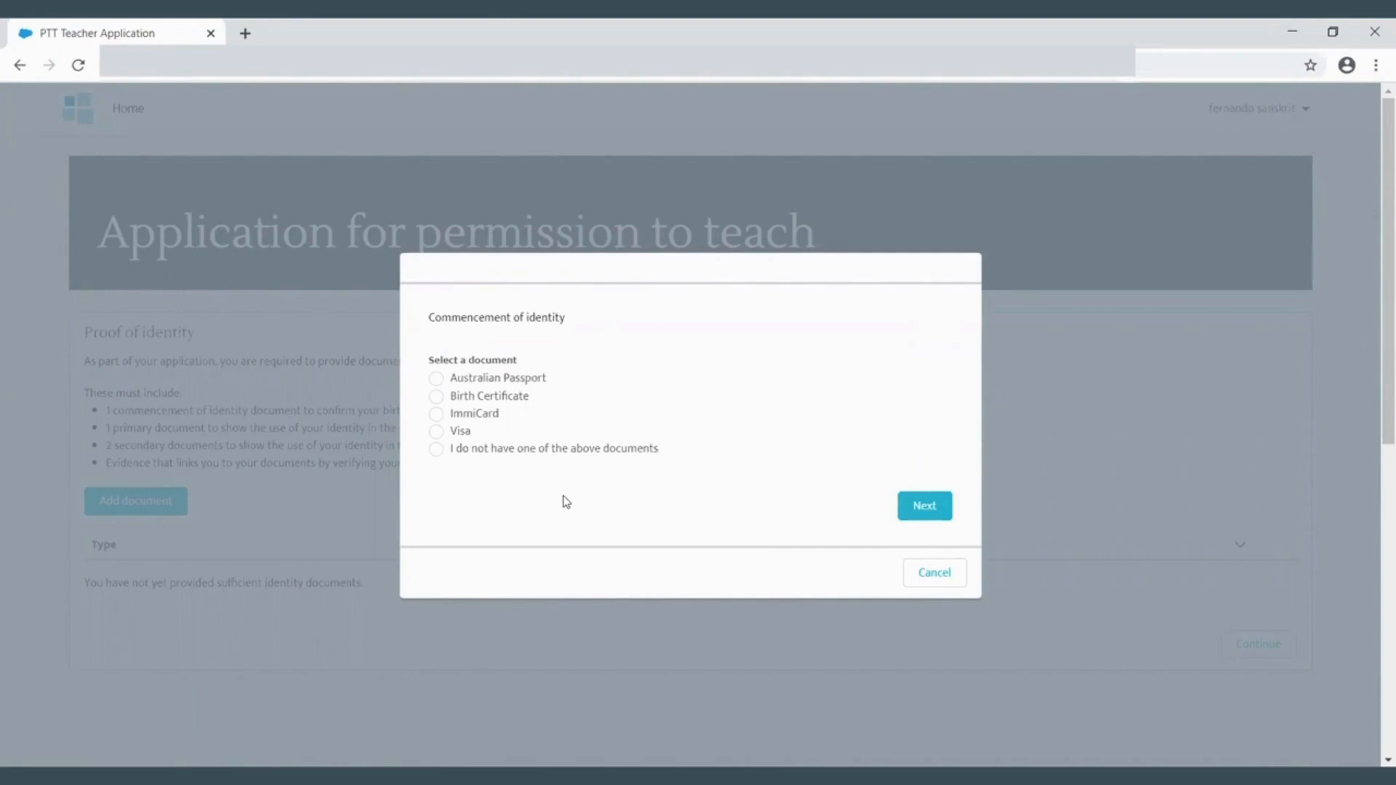
{"action": "left_click", "coordinate": [435, 448]}
{"action": "left_click", "coordinate": [910, 504]}
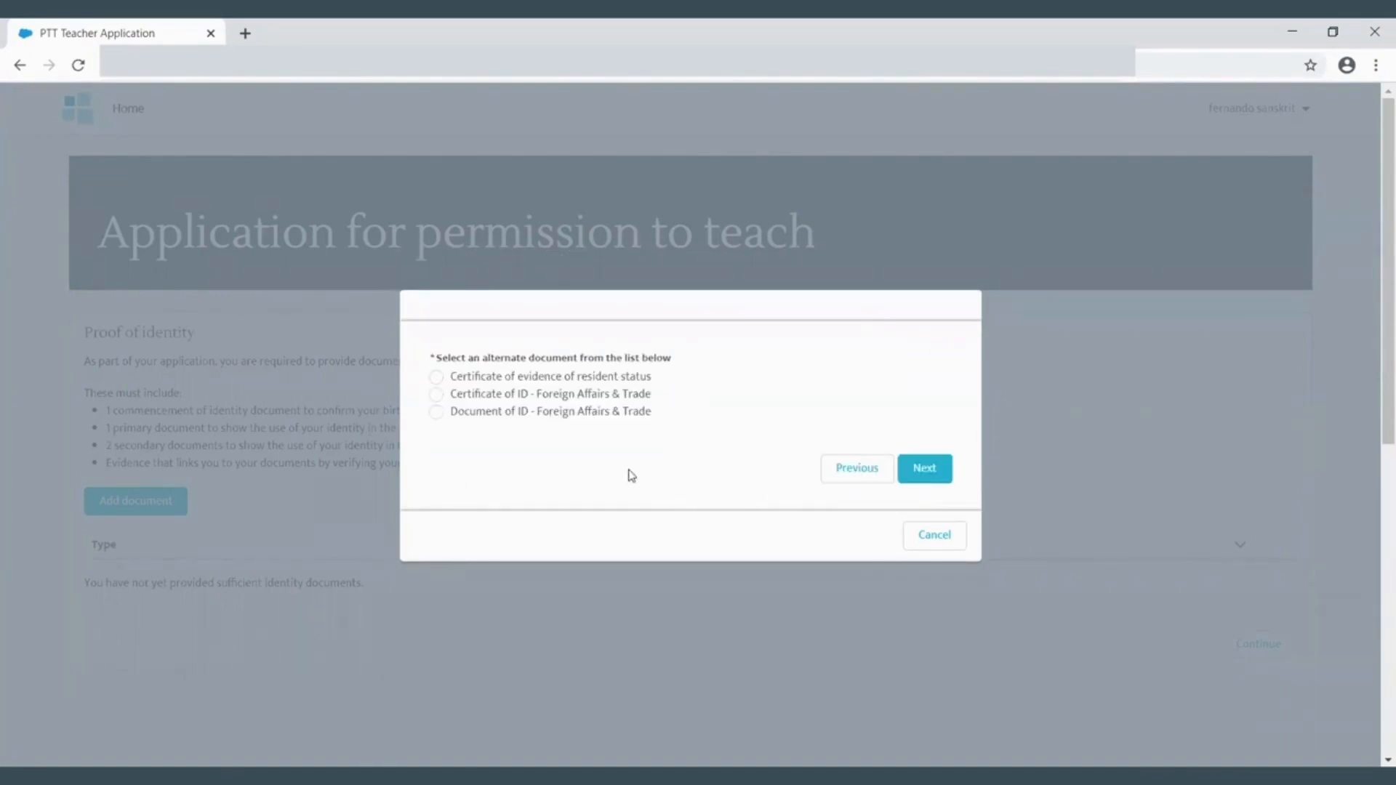
{"action": "left_click", "coordinate": [436, 377]}
{"action": "left_click", "coordinate": [926, 469]}
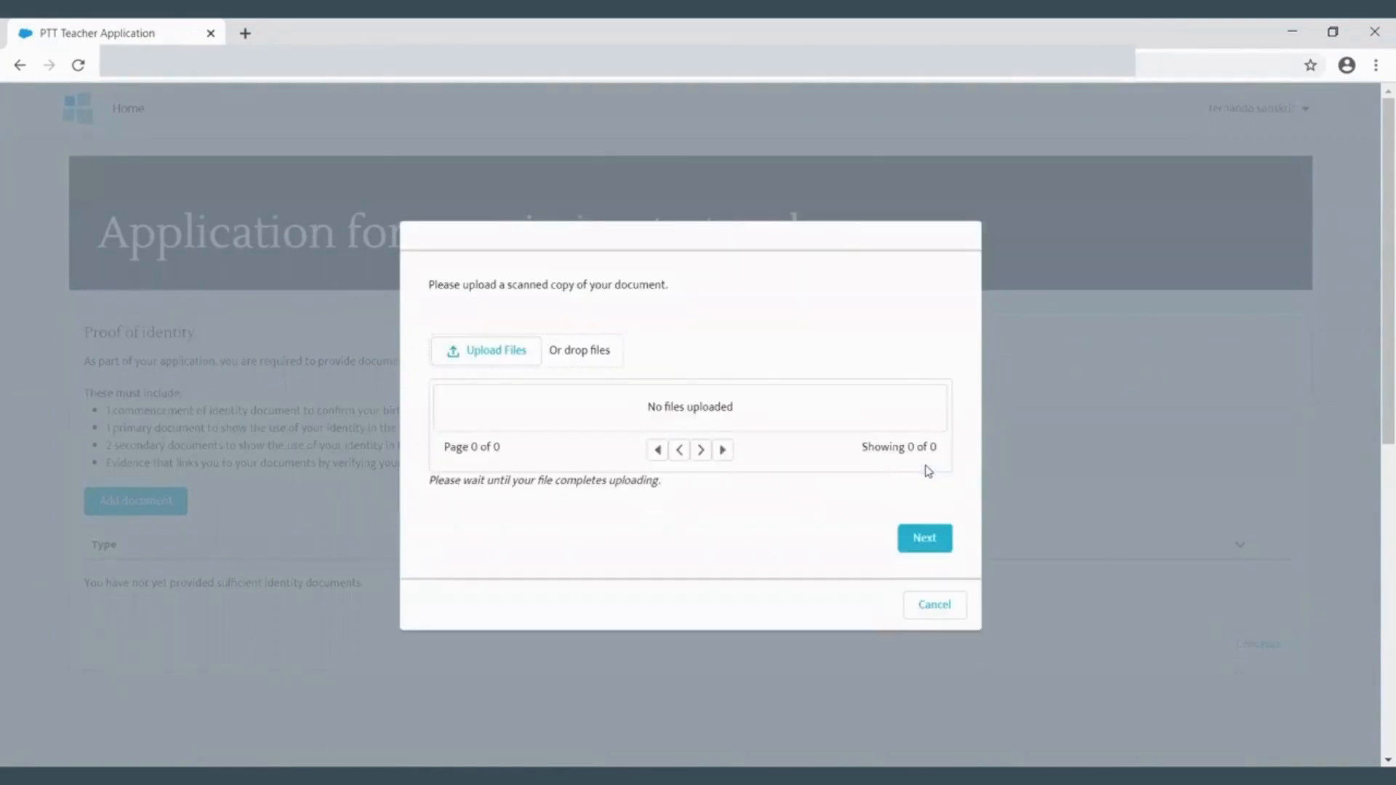
- Upload PDF file D.pdf as the scanned copy of the document and finish
{"action": "left_click", "coordinate": [498, 348]}
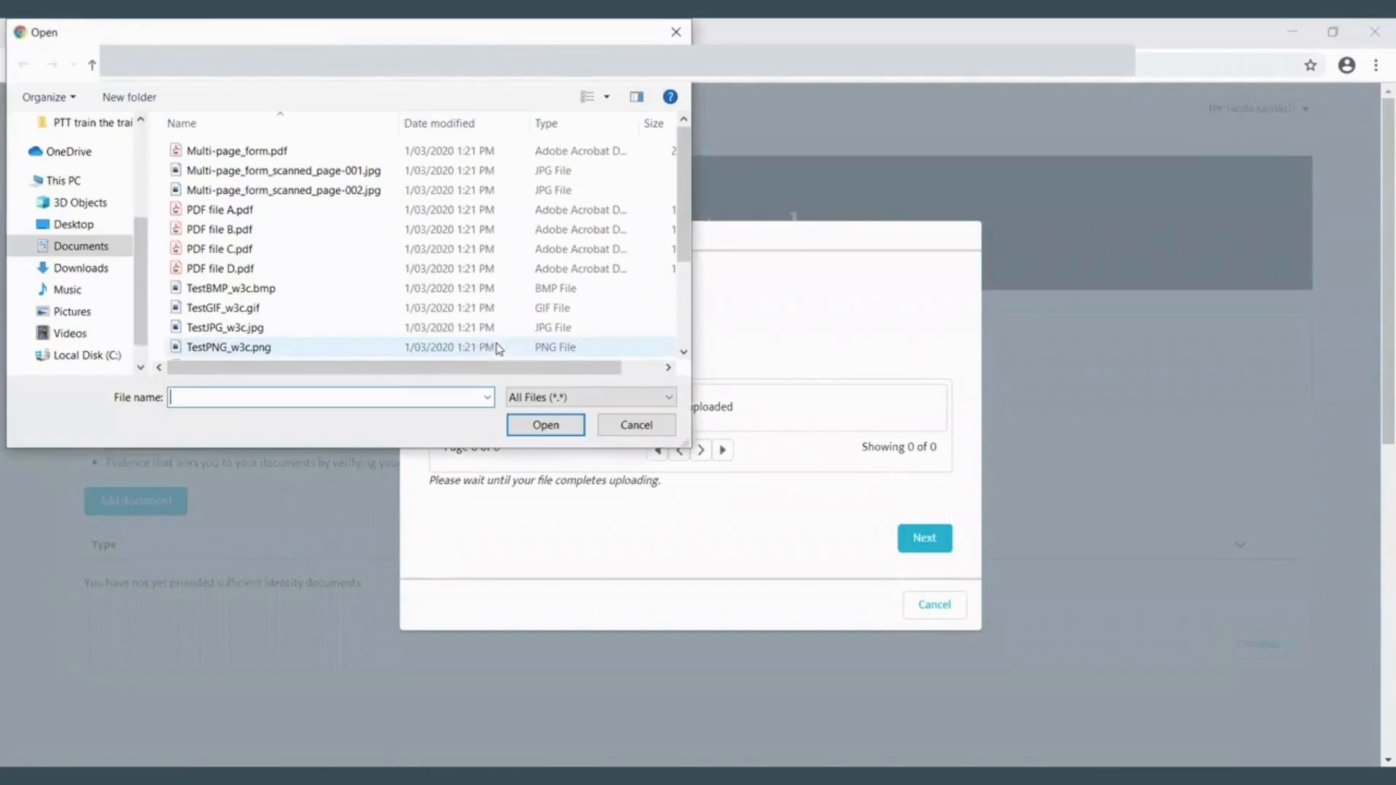
{"action": "left_click", "coordinate": [221, 268]}
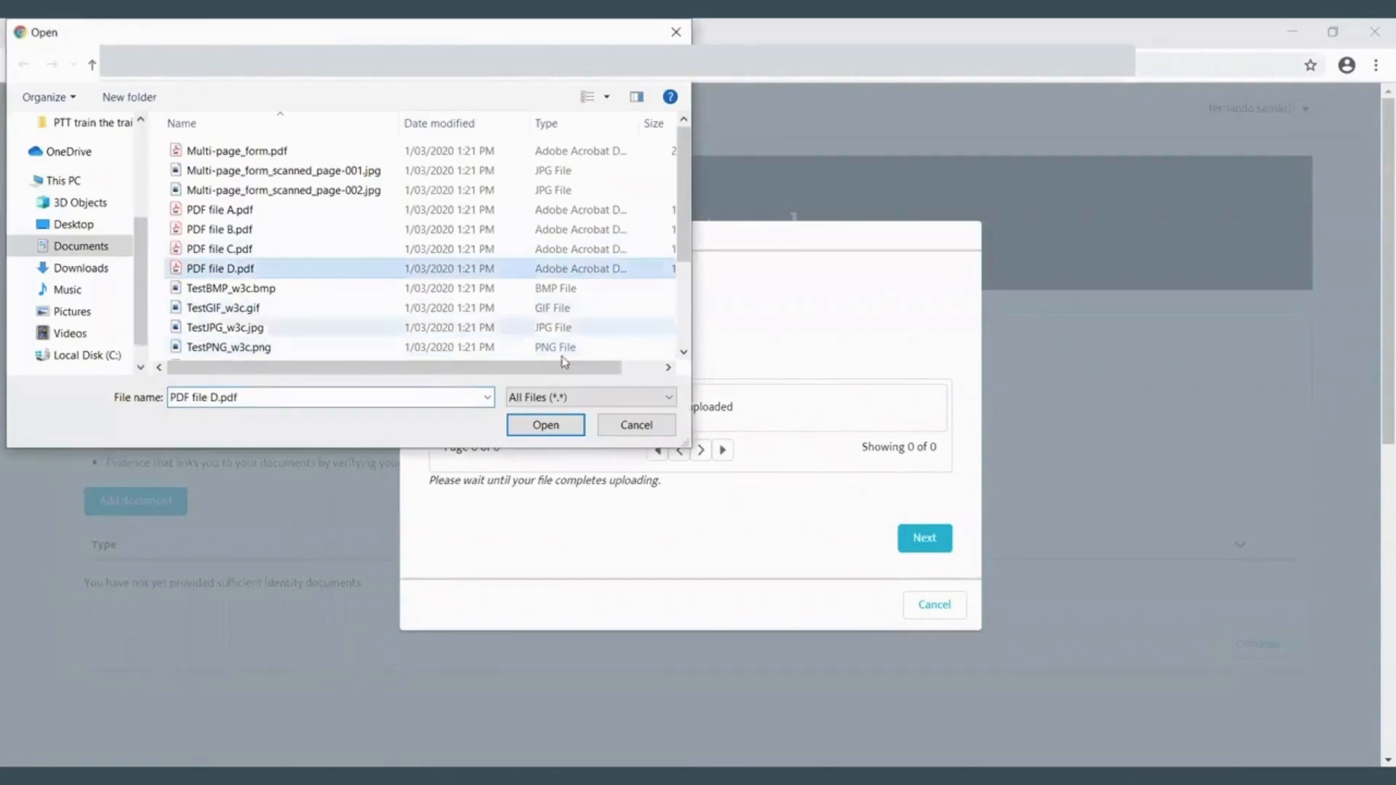
{"action": "left_click", "coordinate": [564, 426]}
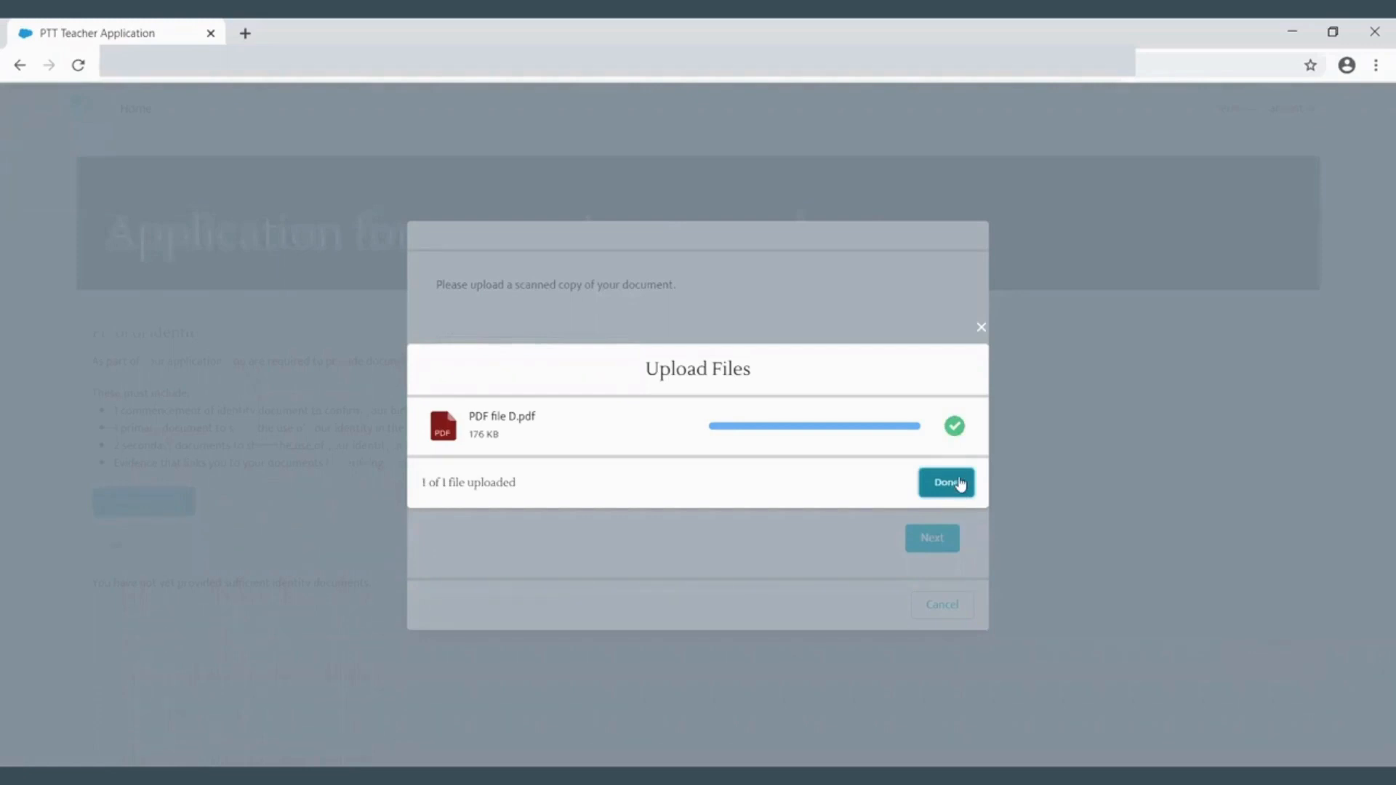
{"action": "left_click", "coordinate": [960, 483]}
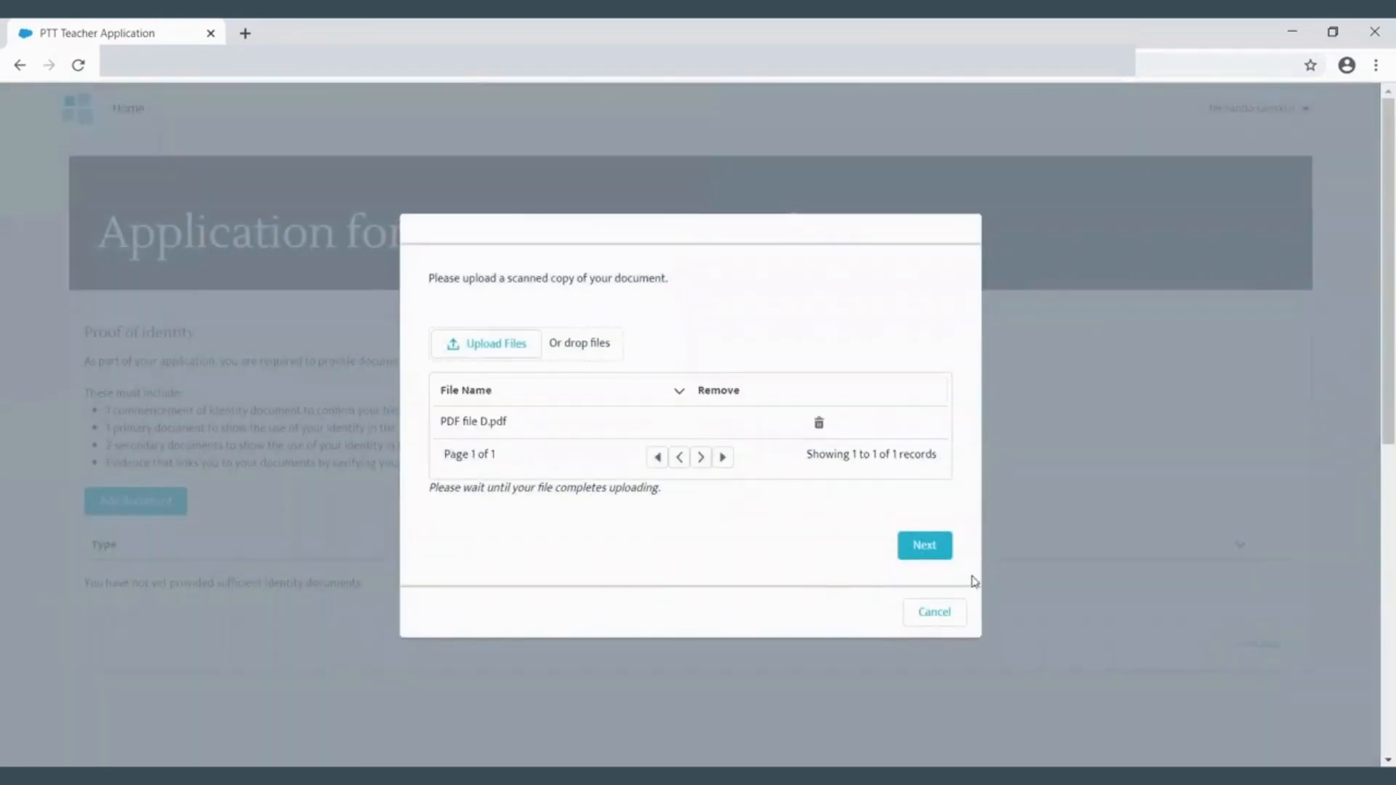
{"action": "left_click", "coordinate": [934, 550]}
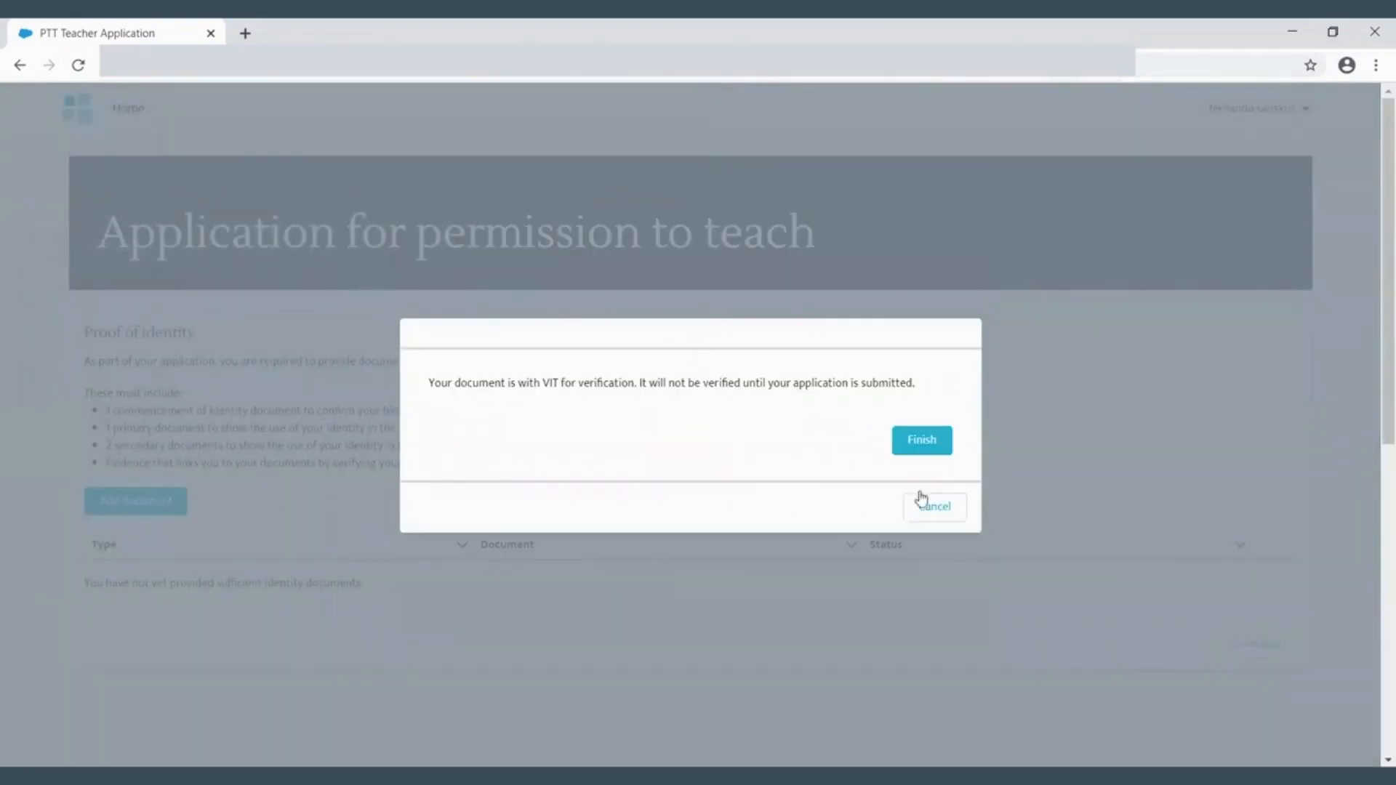
{"action": "left_click", "coordinate": [931, 445]}
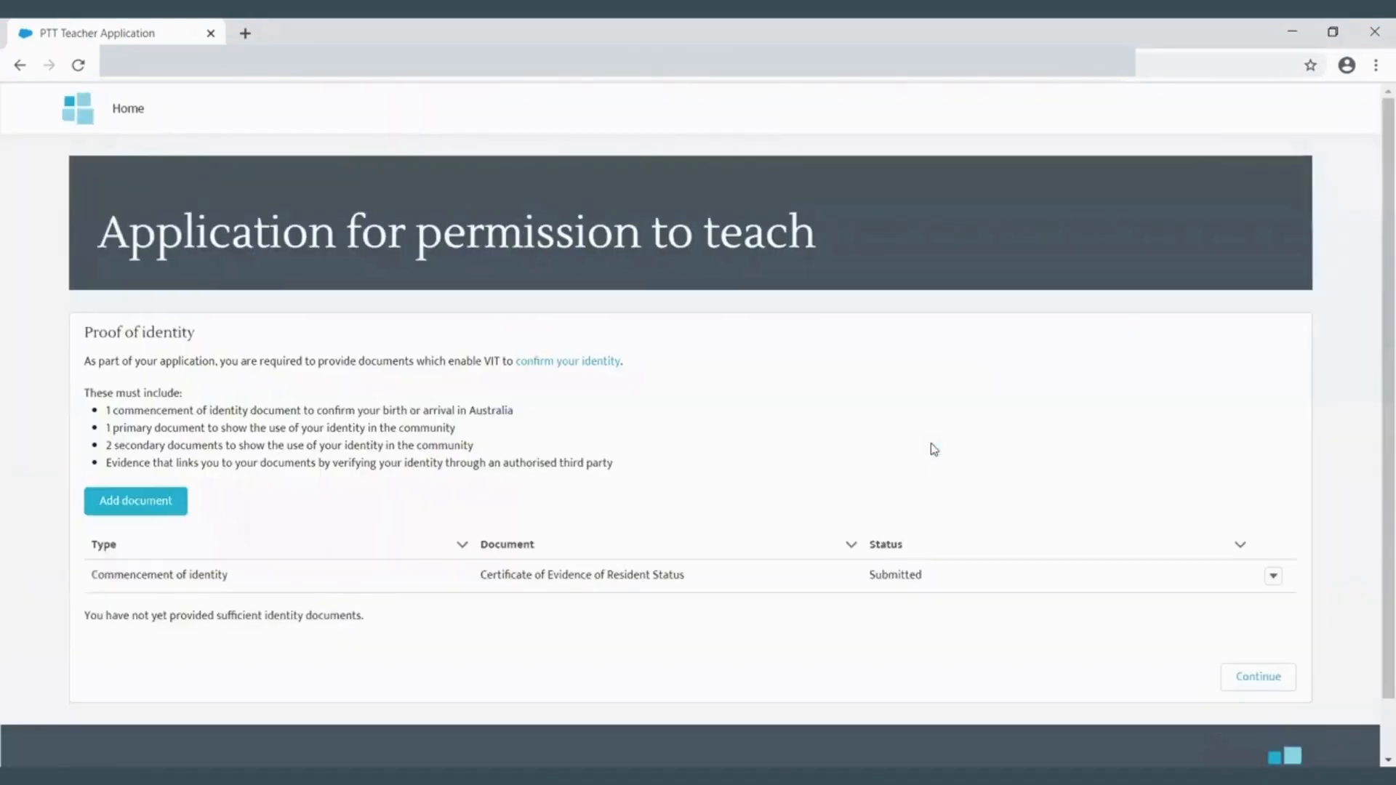
- Add a primary use in the community document, choosing Proof of Age Card as the alternate document
{"action": "left_click", "coordinate": [125, 509]}
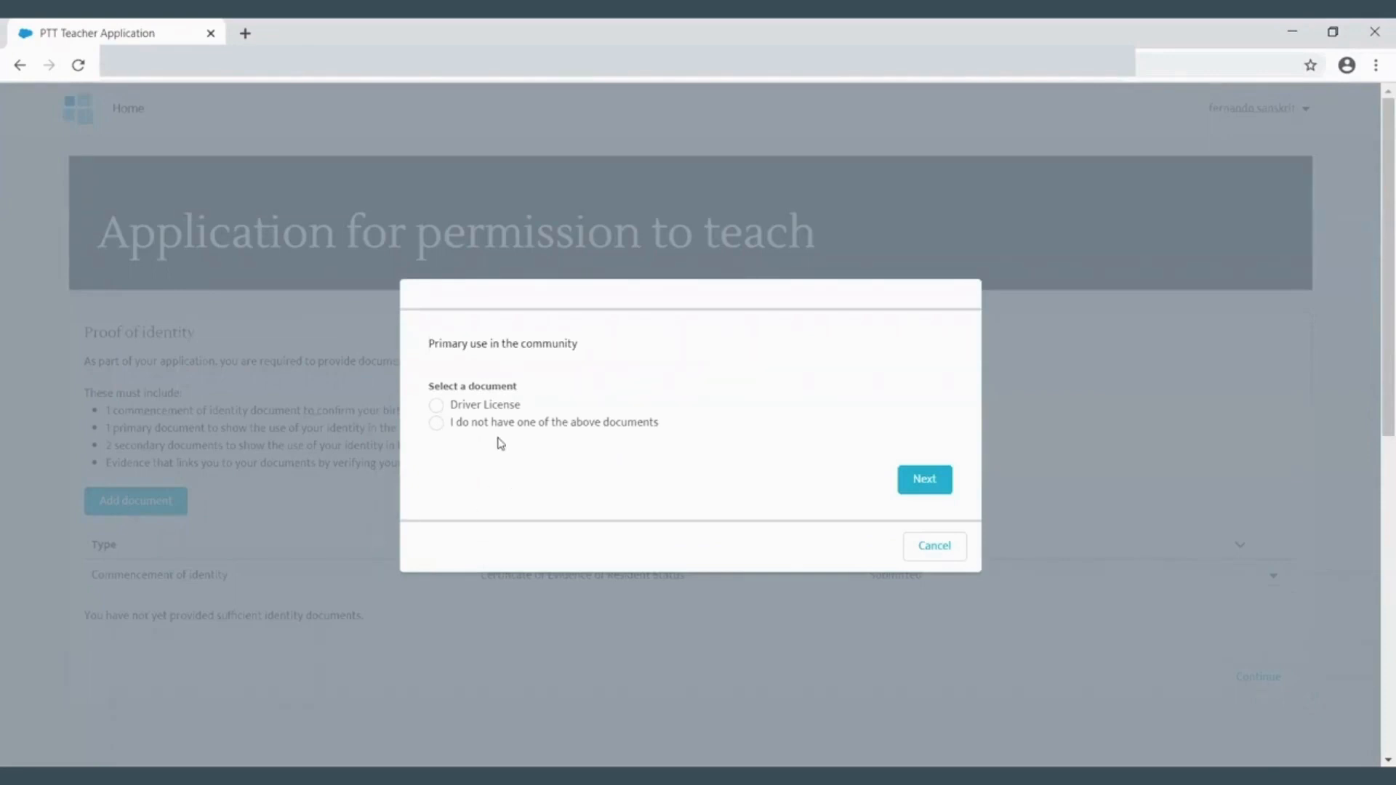
{"action": "left_click", "coordinate": [436, 424]}
{"action": "left_click", "coordinate": [924, 480]}
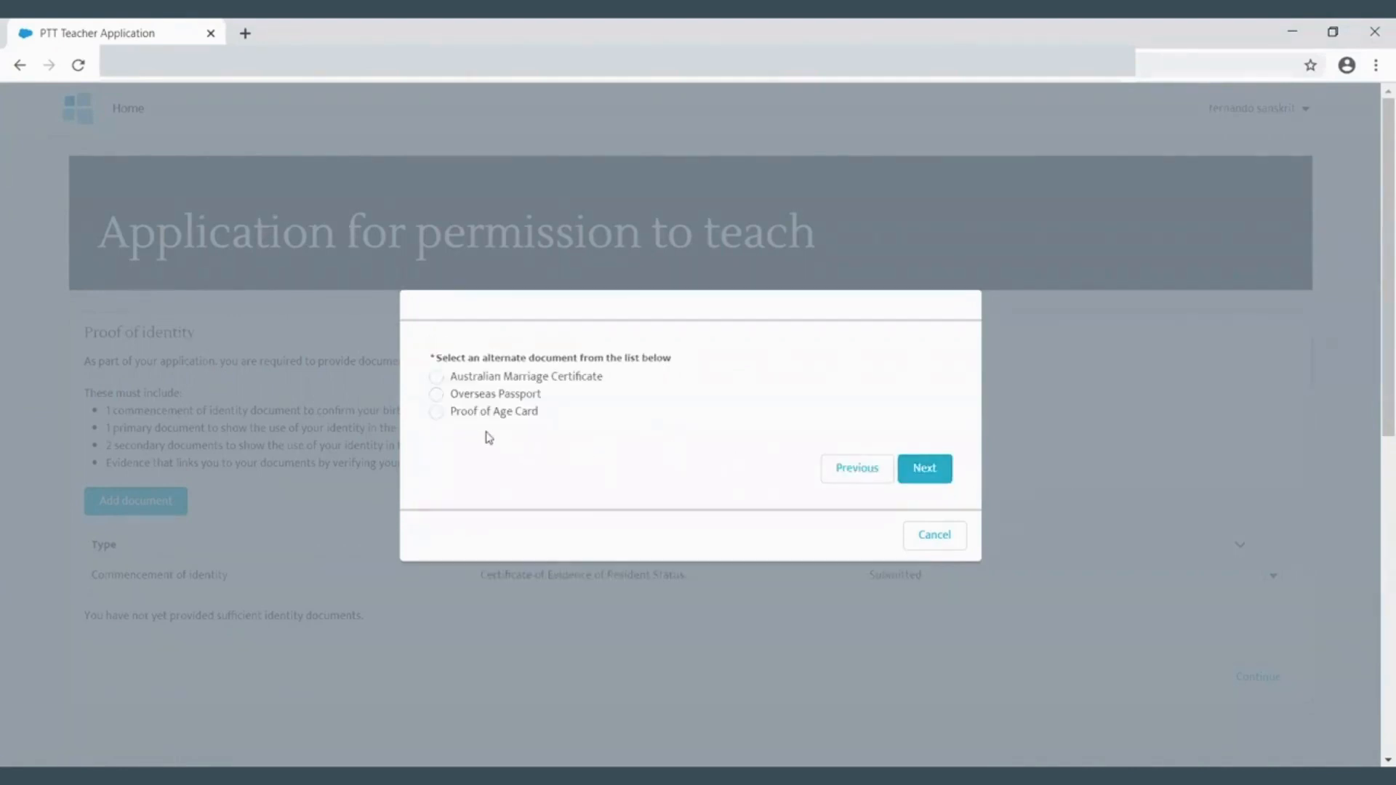
{"action": "left_click", "coordinate": [439, 414]}
{"action": "left_click", "coordinate": [922, 466]}
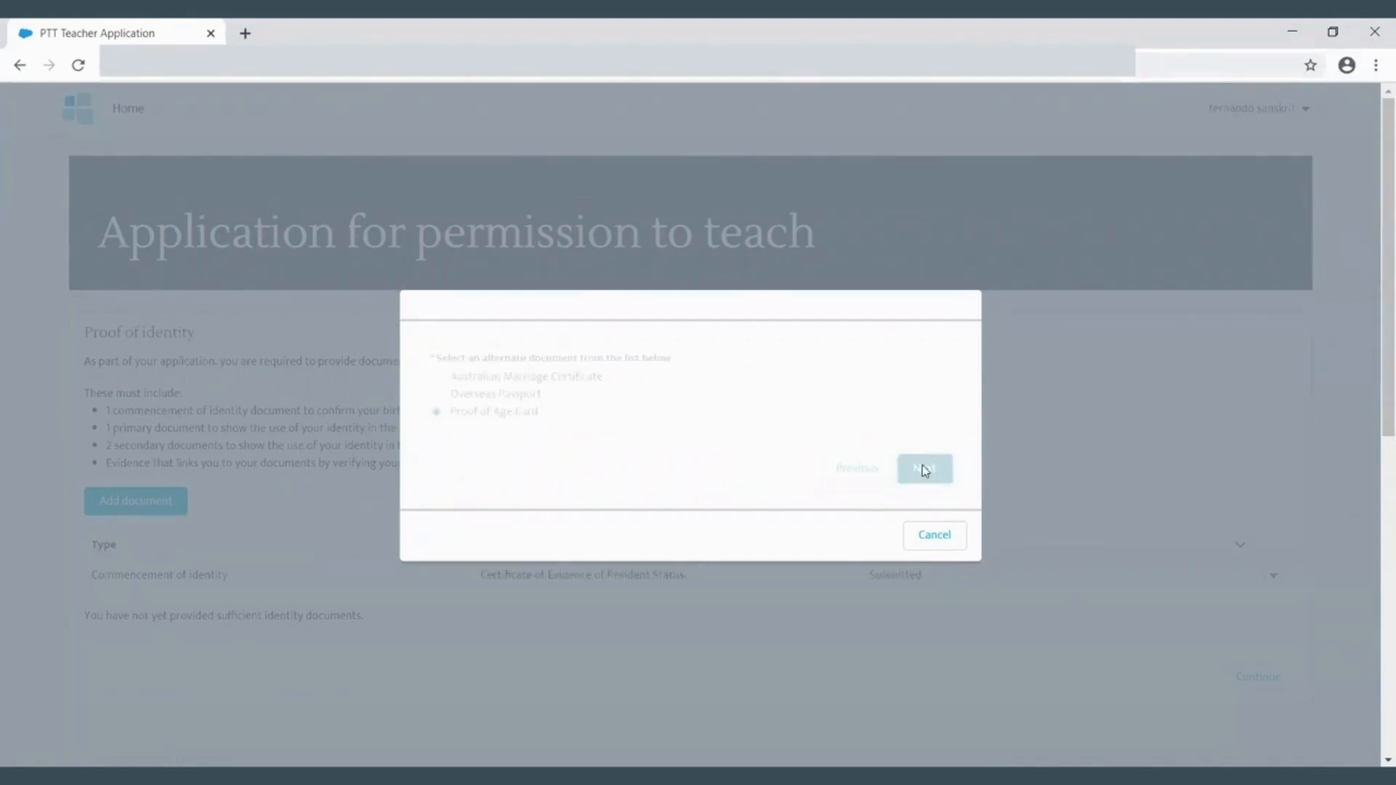
- Upload TestBMP_w3c.bmp as the scanned copy of the Proof of Age Card and finish
{"action": "left_click", "coordinate": [514, 356]}
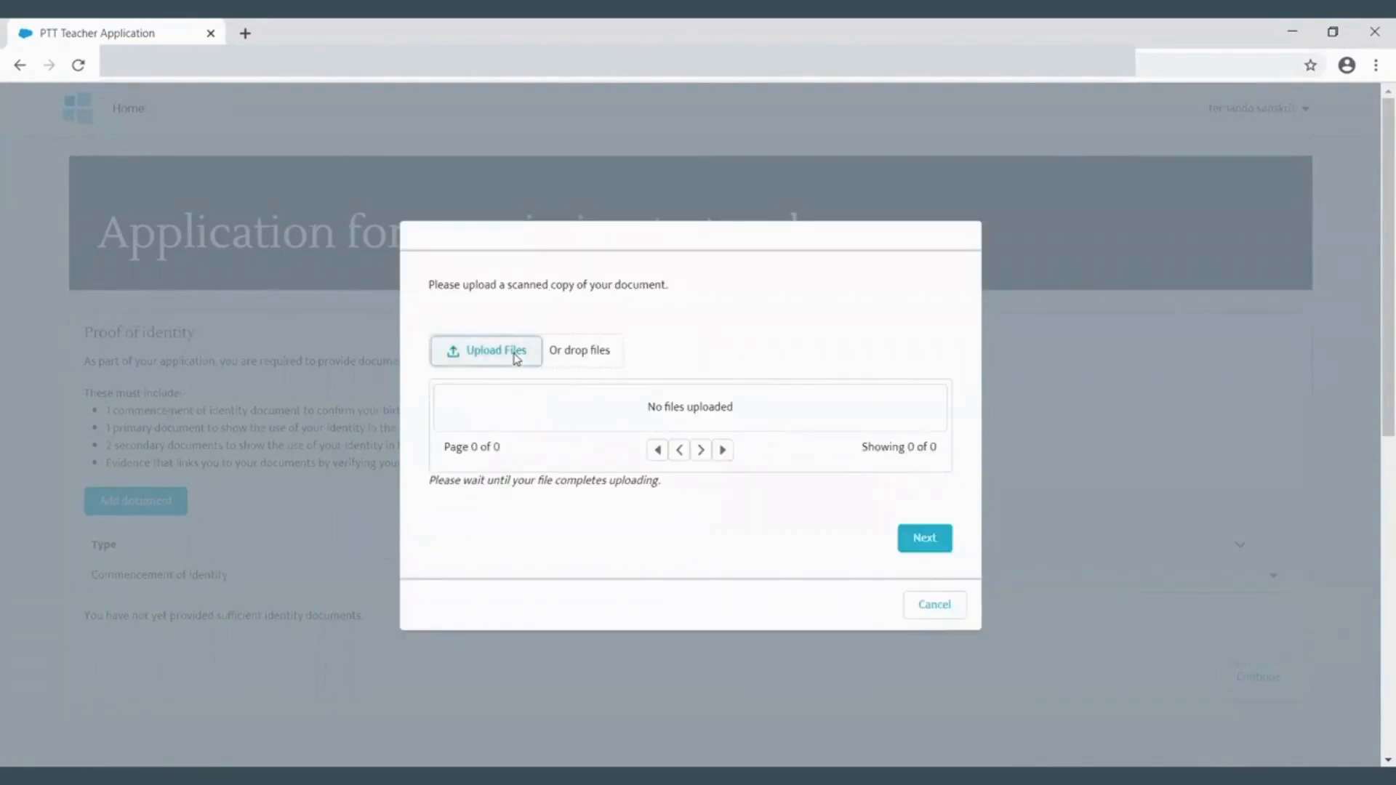
{"action": "left_click", "coordinate": [270, 291]}
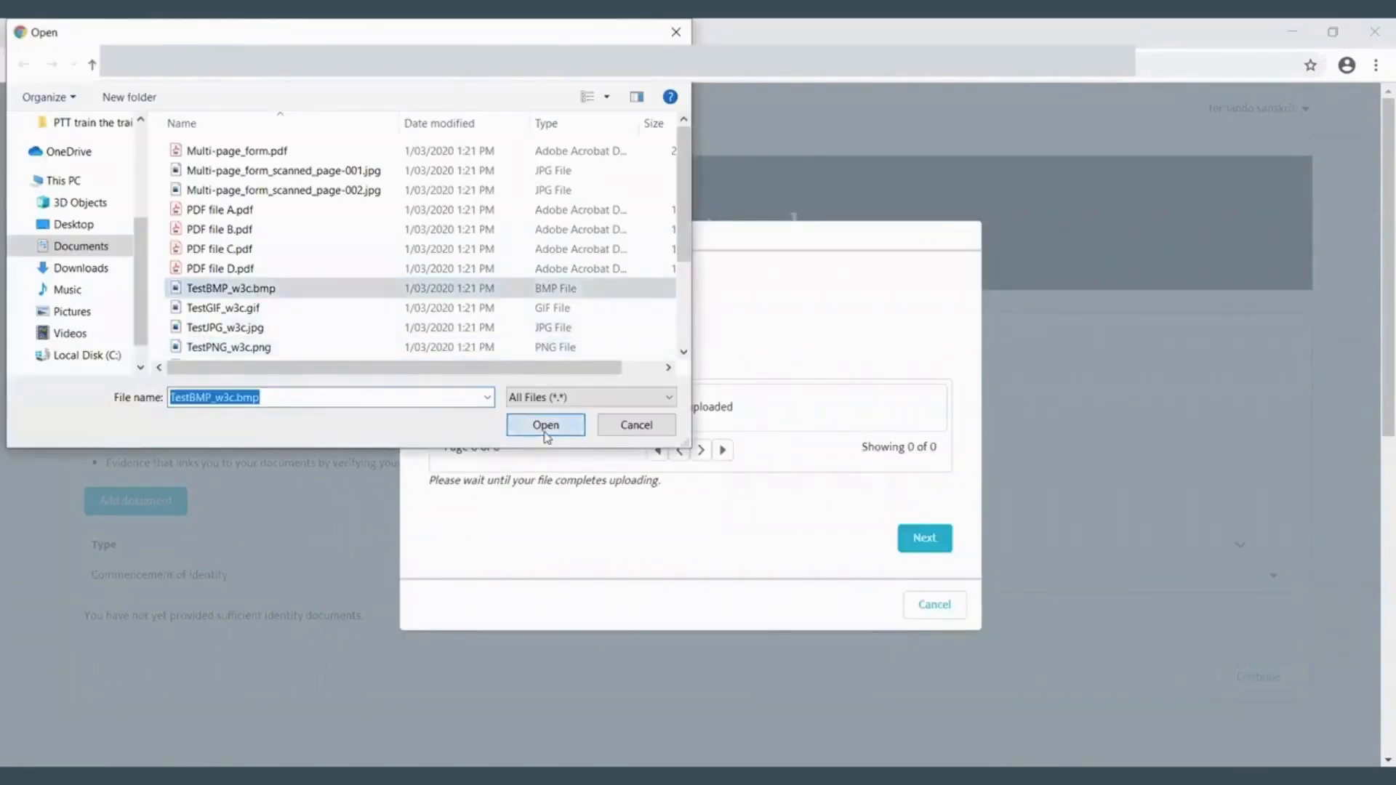
{"action": "left_click", "coordinate": [547, 424]}
{"action": "left_click", "coordinate": [924, 540]}
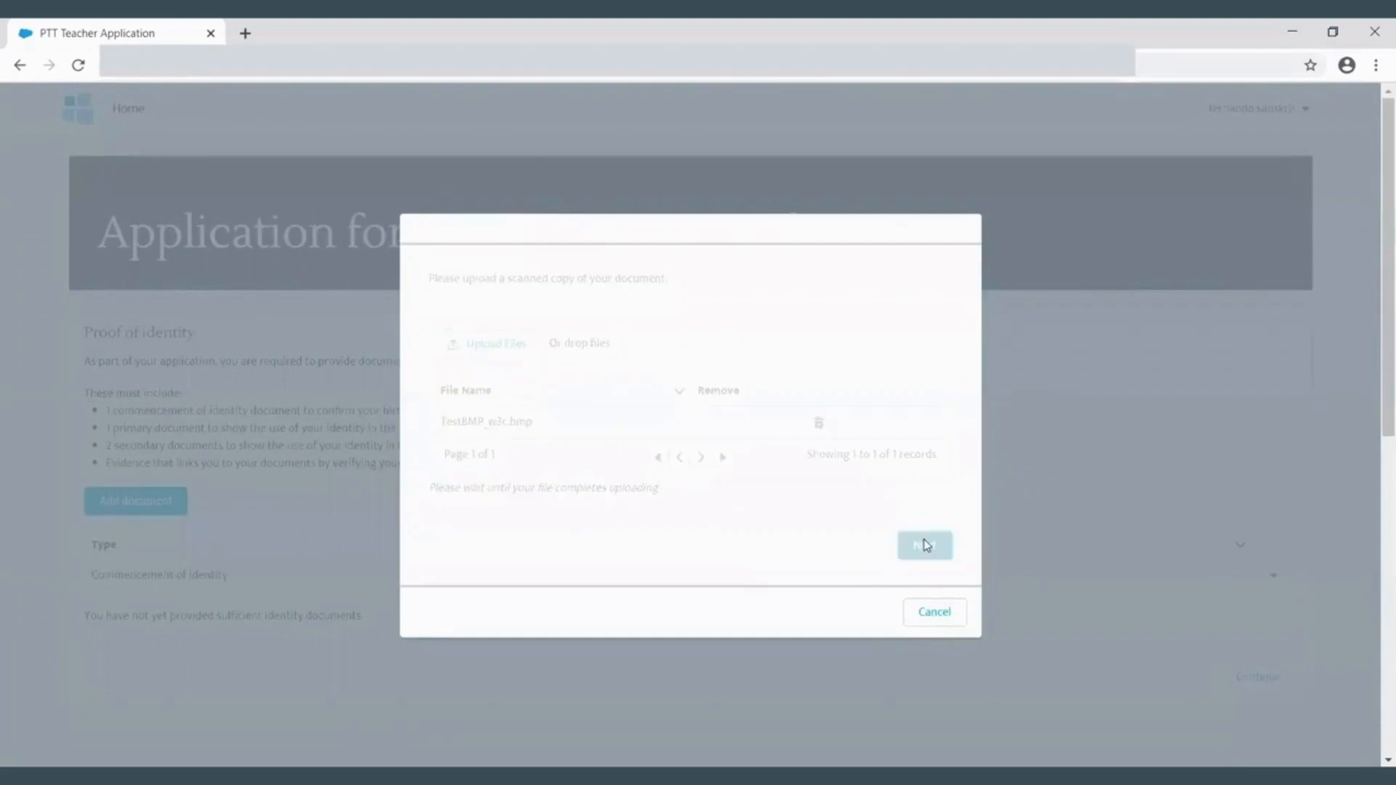
{"action": "left_click", "coordinate": [904, 438]}
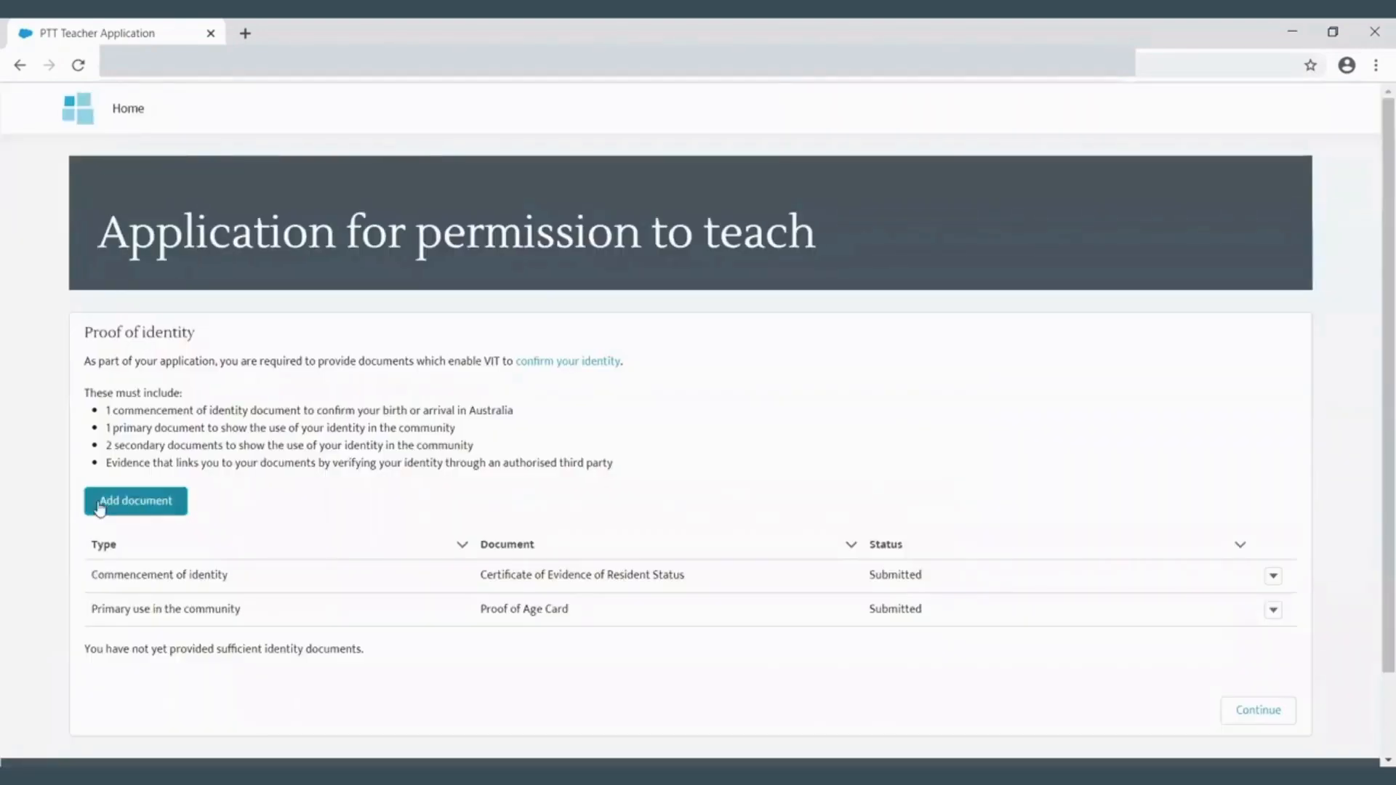
- Add a secondary use in the community document, choosing Trusted Referees Report as the alternate document
{"action": "left_click", "coordinate": [99, 501]}
{"action": "left_click", "coordinate": [435, 432]}
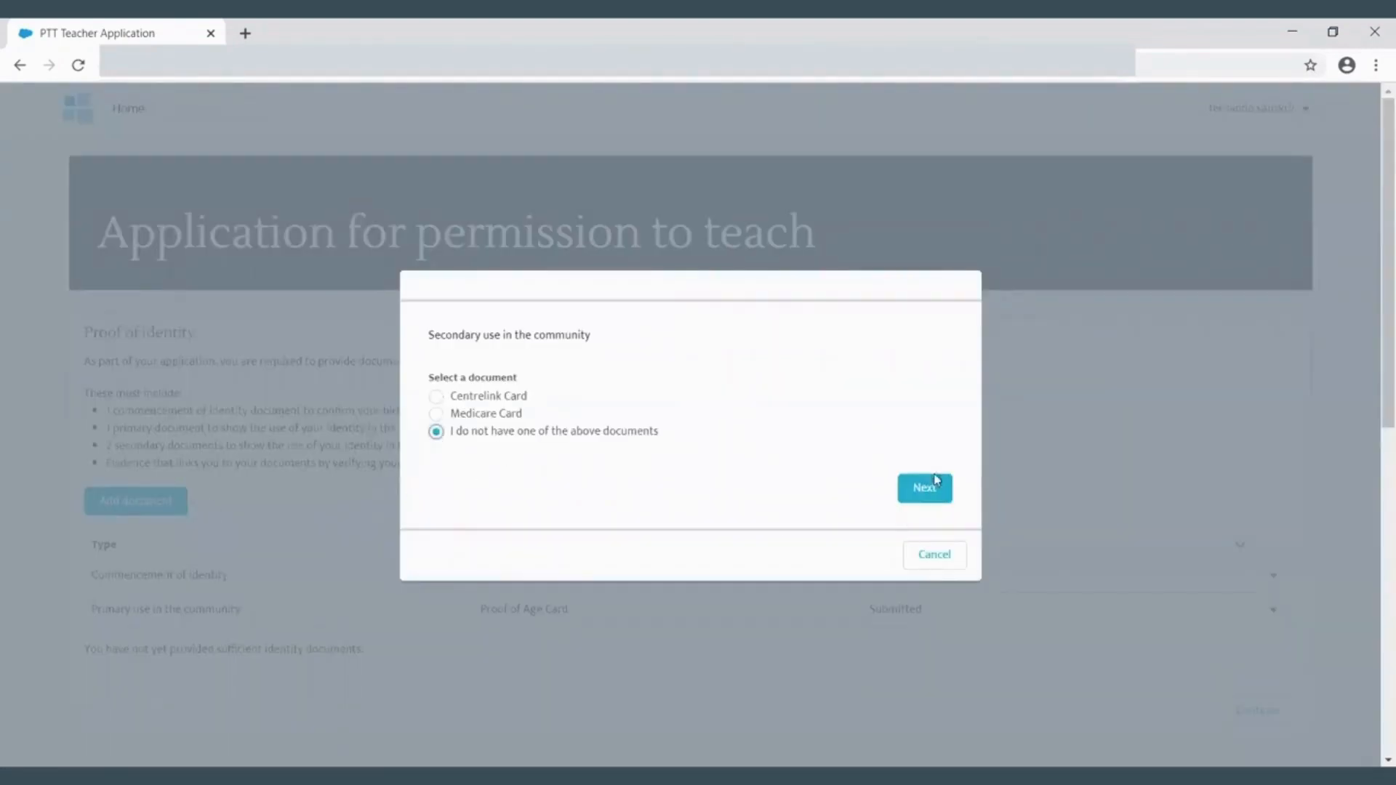
{"action": "left_click", "coordinate": [929, 484]}
{"action": "left_click", "coordinate": [452, 536]}
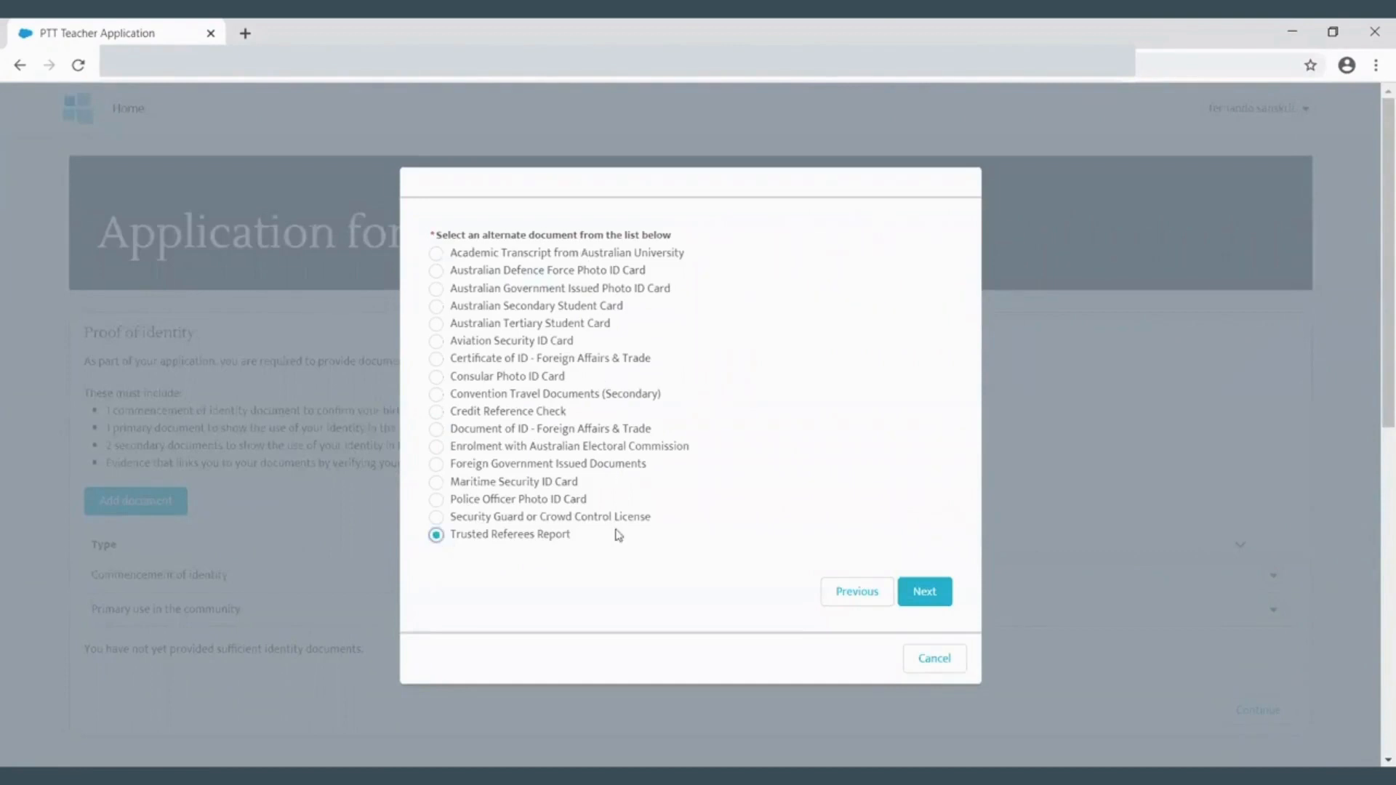
{"action": "left_click", "coordinate": [924, 593]}
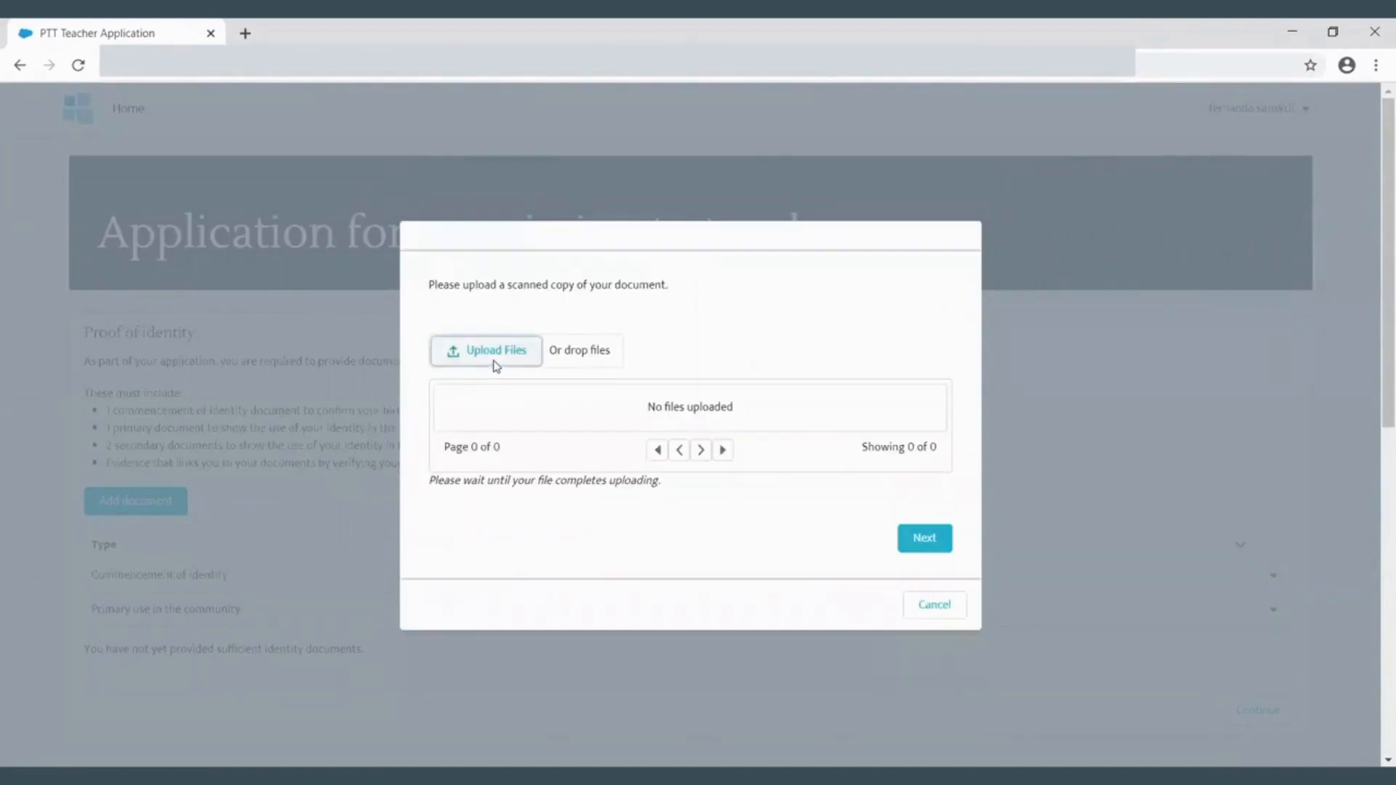
- Upload PDF file D.pdf as the scanned copy of the Trusted Referees Report and finish
{"action": "left_click", "coordinate": [493, 363]}
{"action": "left_click", "coordinate": [451, 268]}
{"action": "left_click", "coordinate": [547, 425]}
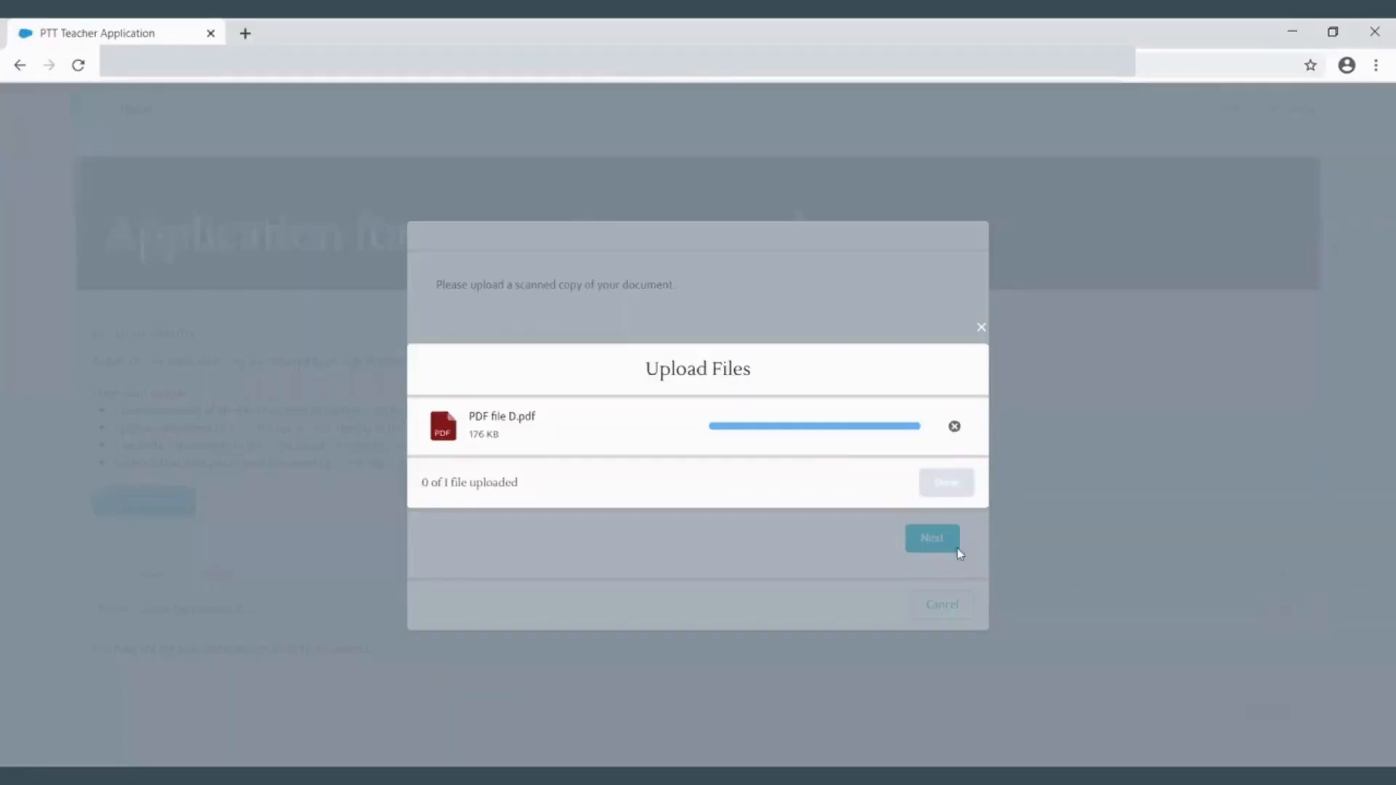
{"action": "left_click", "coordinate": [958, 485]}
{"action": "left_click", "coordinate": [931, 547]}
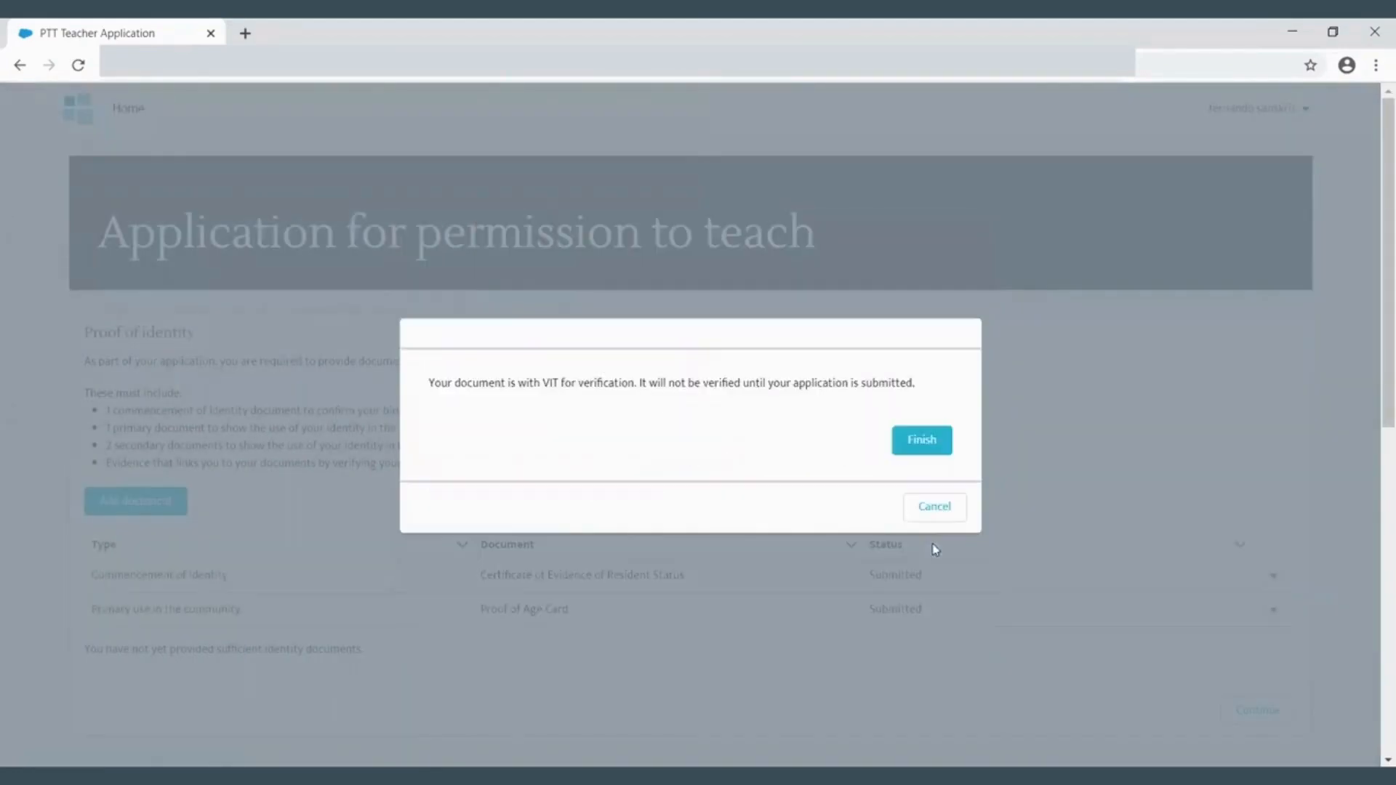
{"action": "left_click", "coordinate": [924, 436]}
- Add a second secondary use document, choosing Maritime Security ID Card as the alternate document
{"action": "left_click", "coordinate": [164, 503]}
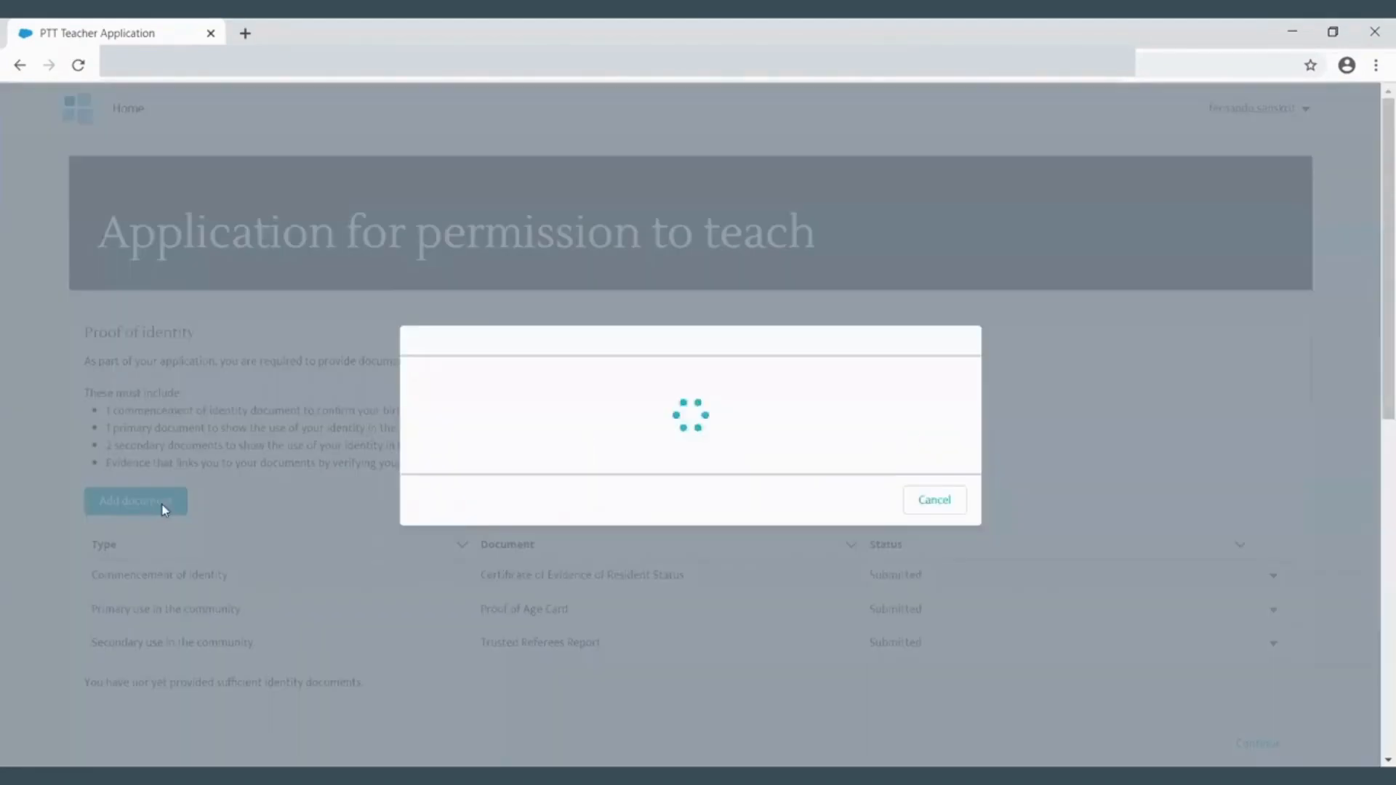
{"action": "left_click", "coordinate": [436, 432]}
{"action": "left_click", "coordinate": [931, 489]}
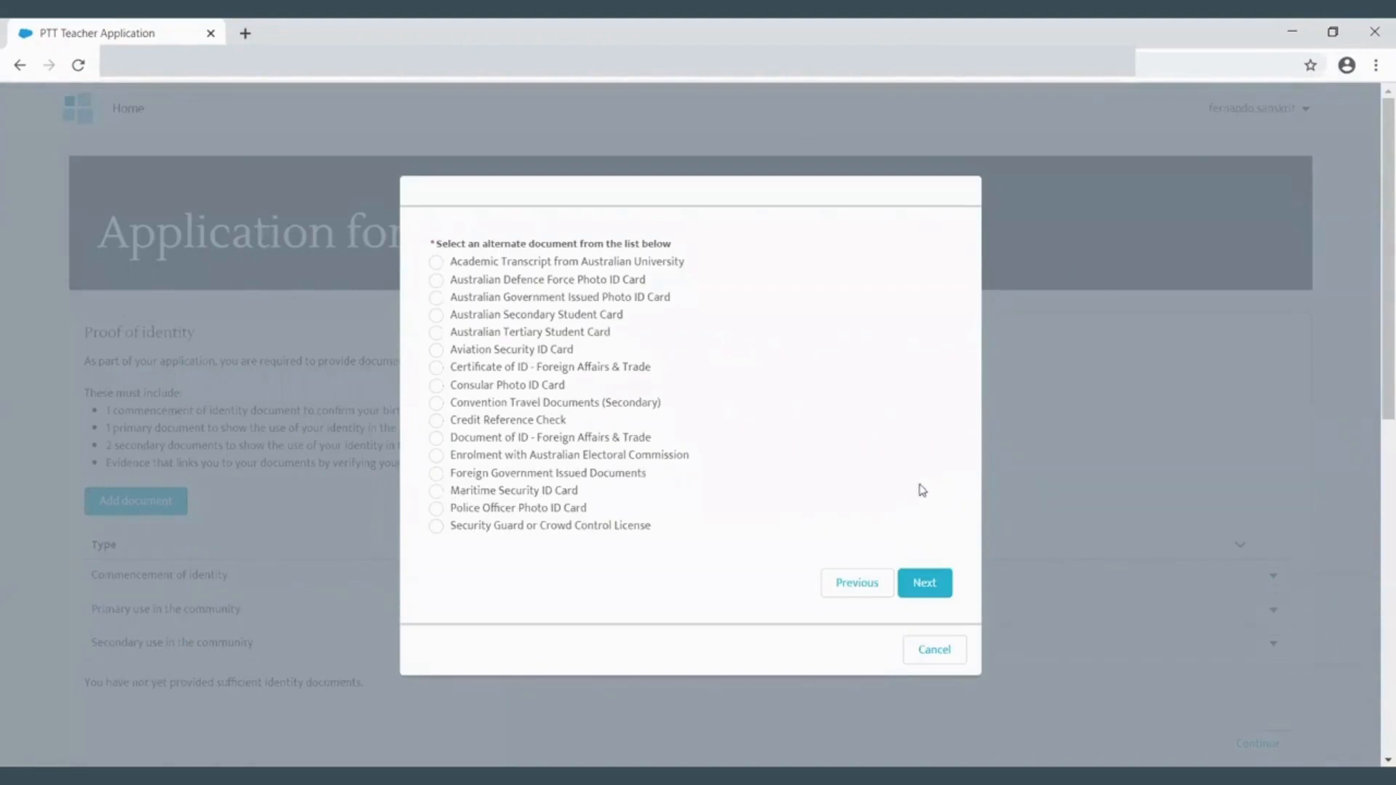
{"action": "left_click", "coordinate": [436, 490]}
{"action": "left_click", "coordinate": [925, 582]}
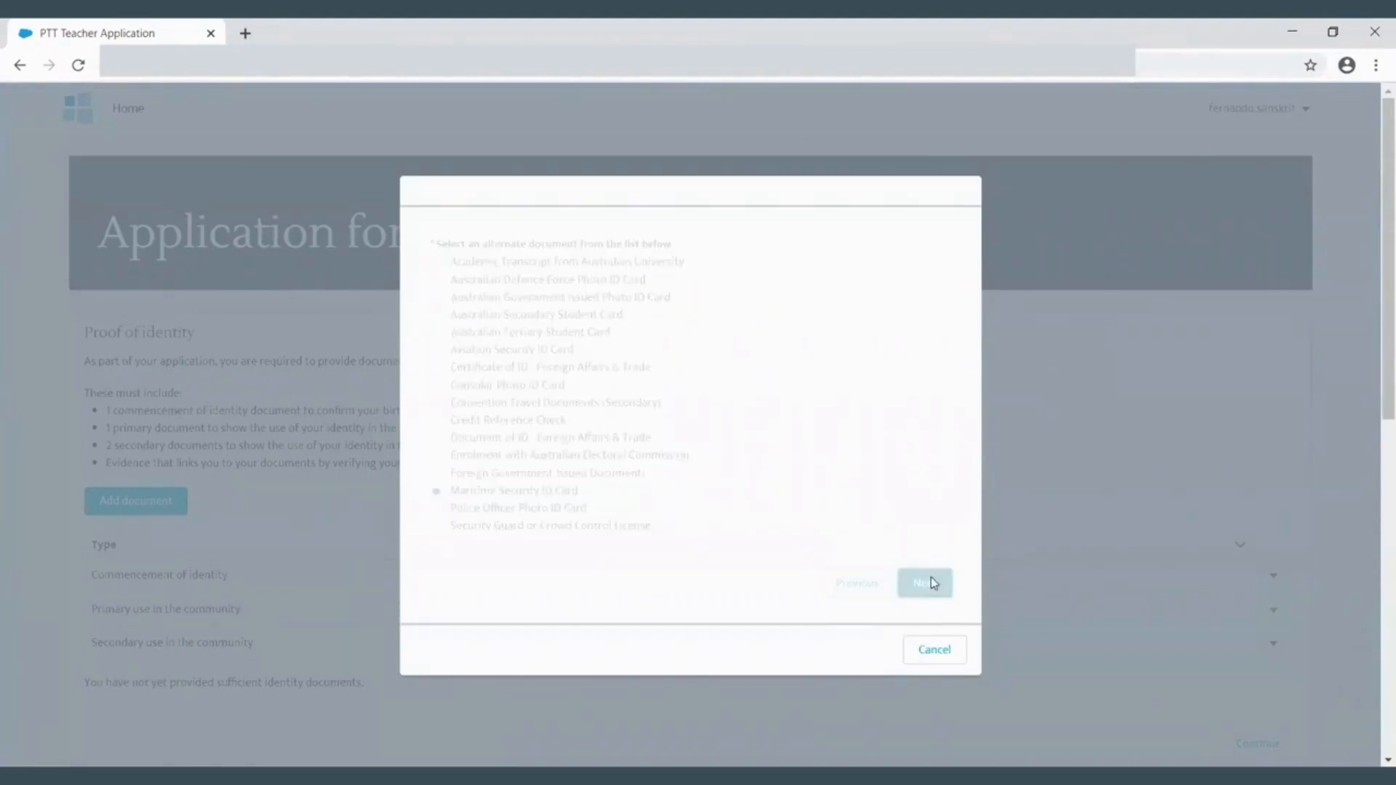
- Upload TestBMP_w3c.bmp as the scanned copy of the Maritime Security ID Card and finish
{"action": "left_click", "coordinate": [487, 356]}
{"action": "left_click", "coordinate": [299, 286]}
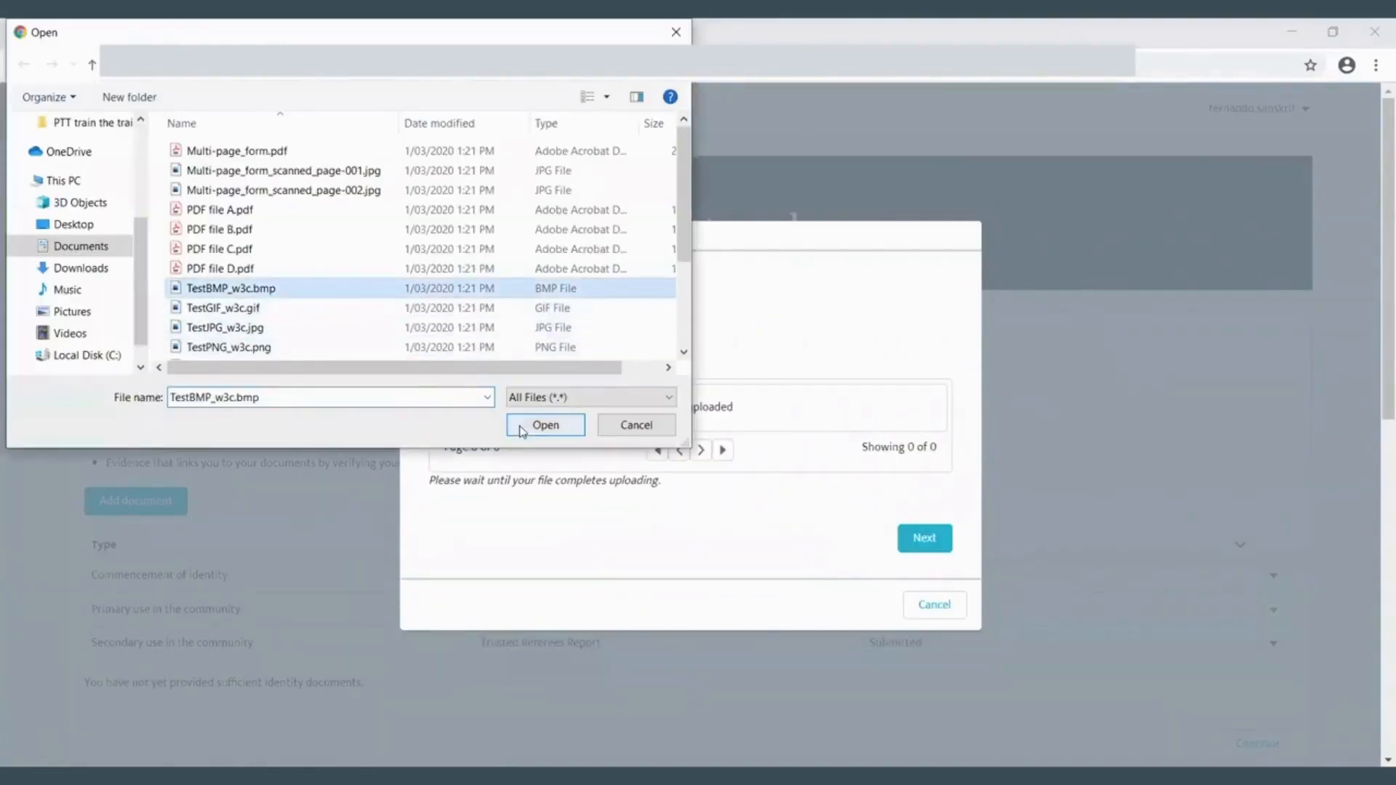
{"action": "left_click", "coordinate": [543, 424]}
{"action": "left_click", "coordinate": [959, 490]}
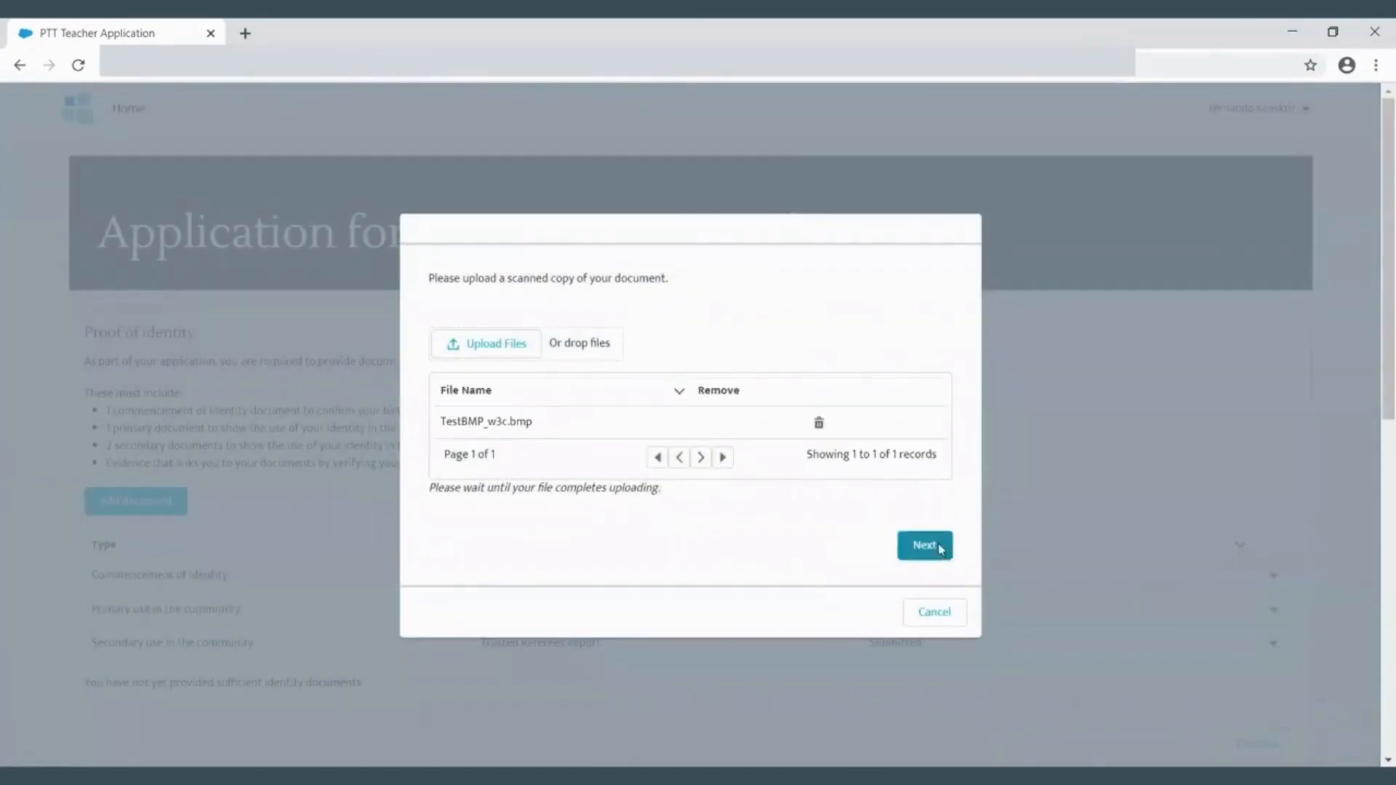
{"action": "left_click", "coordinate": [937, 546]}
{"action": "left_click", "coordinate": [922, 442]}
- Start adding the verification of identity document and open the downloadable identity verification form to read through its sections
{"action": "left_click", "coordinate": [171, 500]}
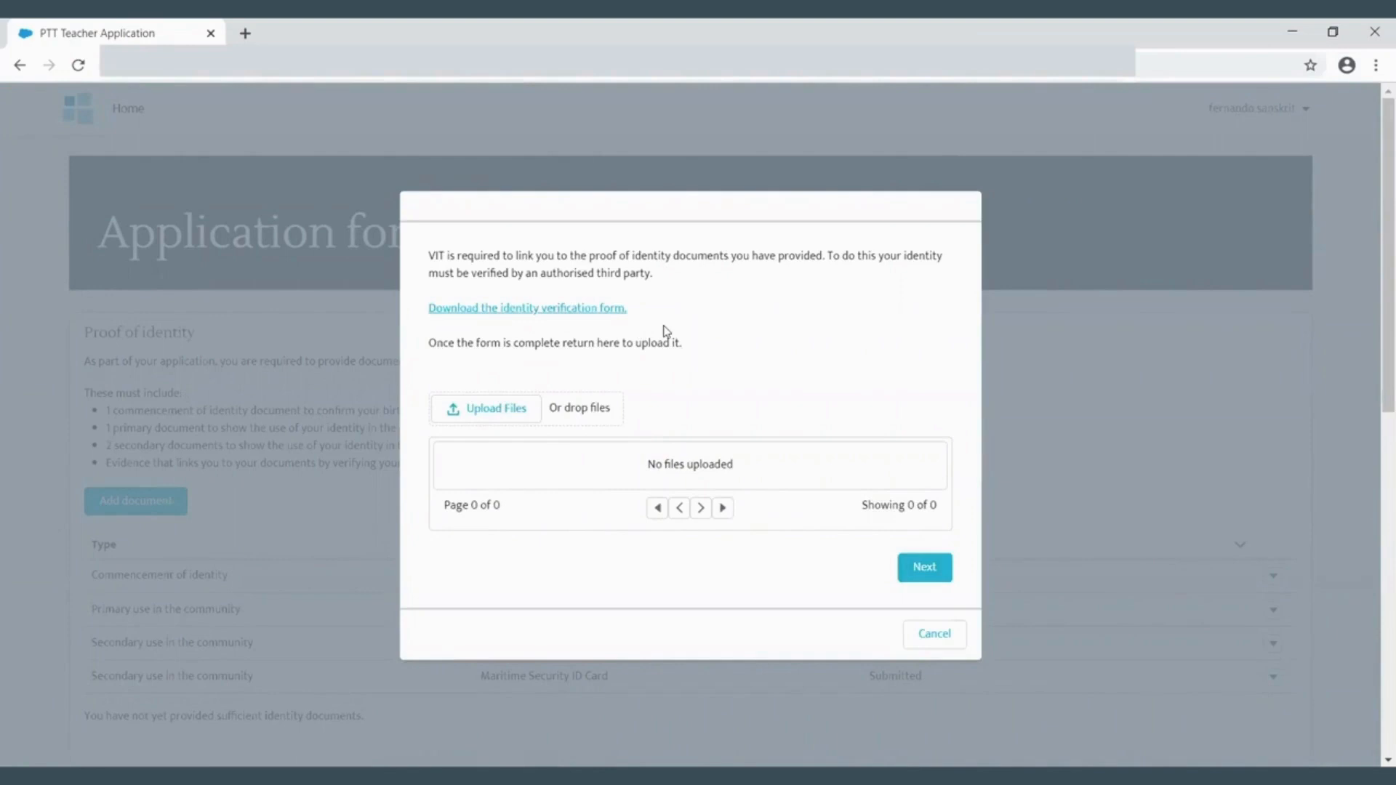
{"action": "left_click", "coordinate": [582, 314]}
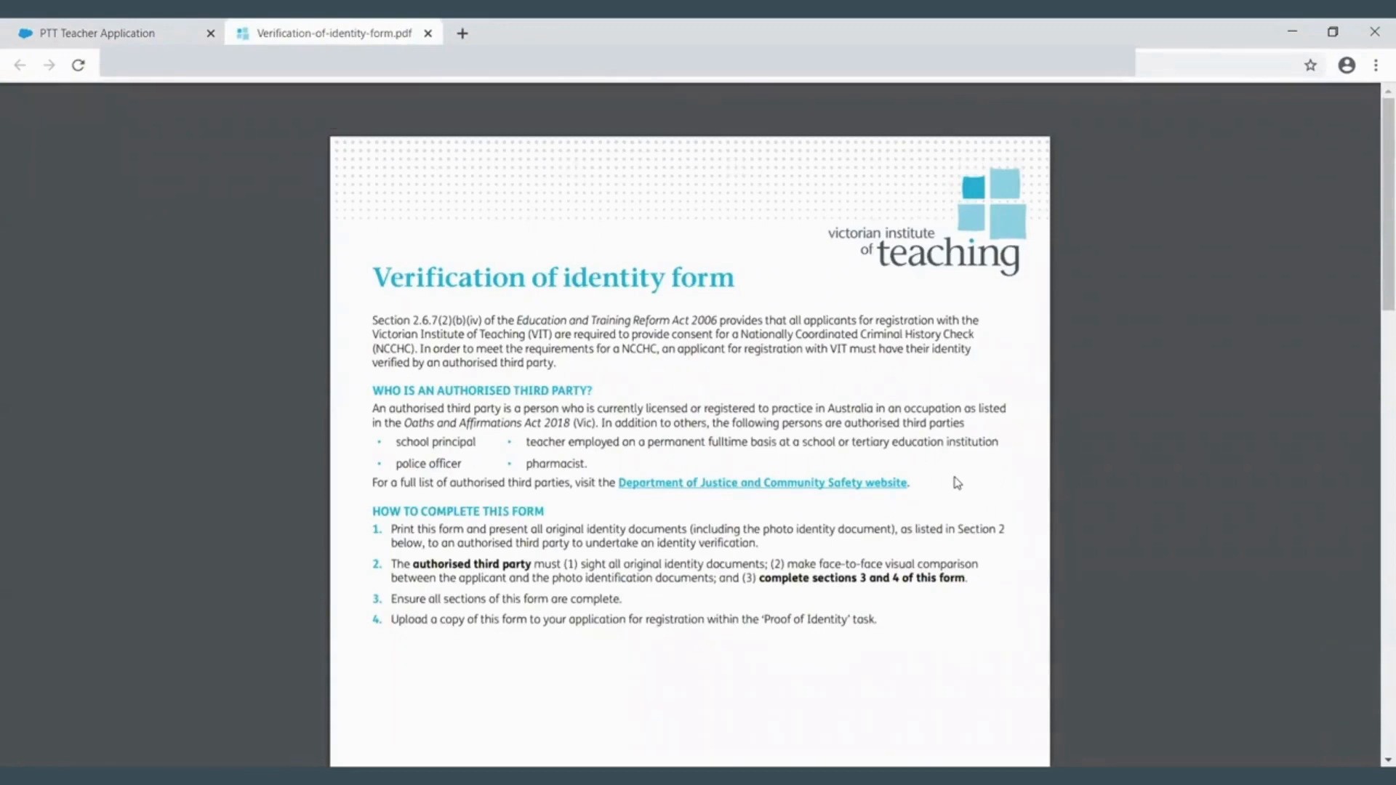
{"action": "scroll", "coordinate": [957, 483], "scroll_direction": "down", "scroll_amount": 4}
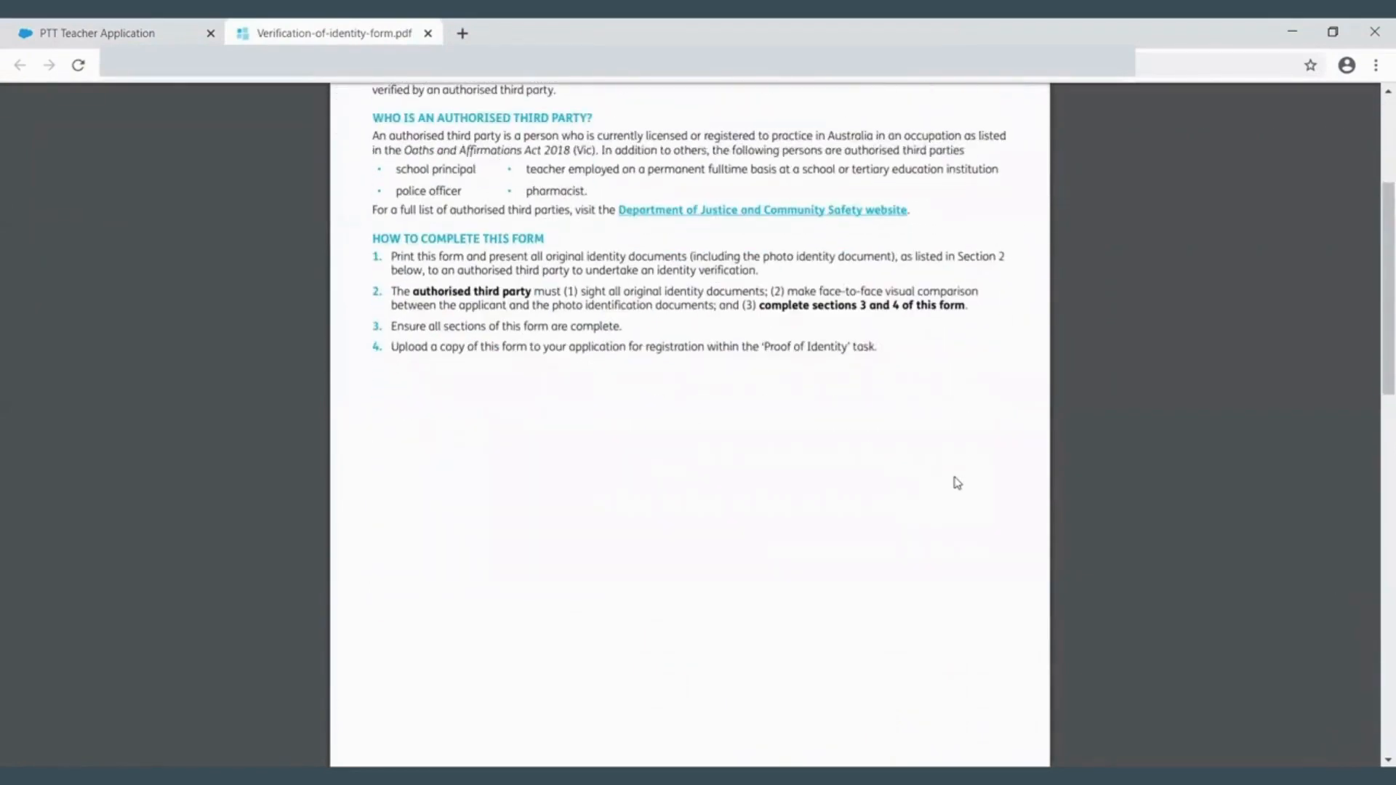
{"action": "scroll", "coordinate": [958, 483], "scroll_direction": "down", "scroll_amount": 10}
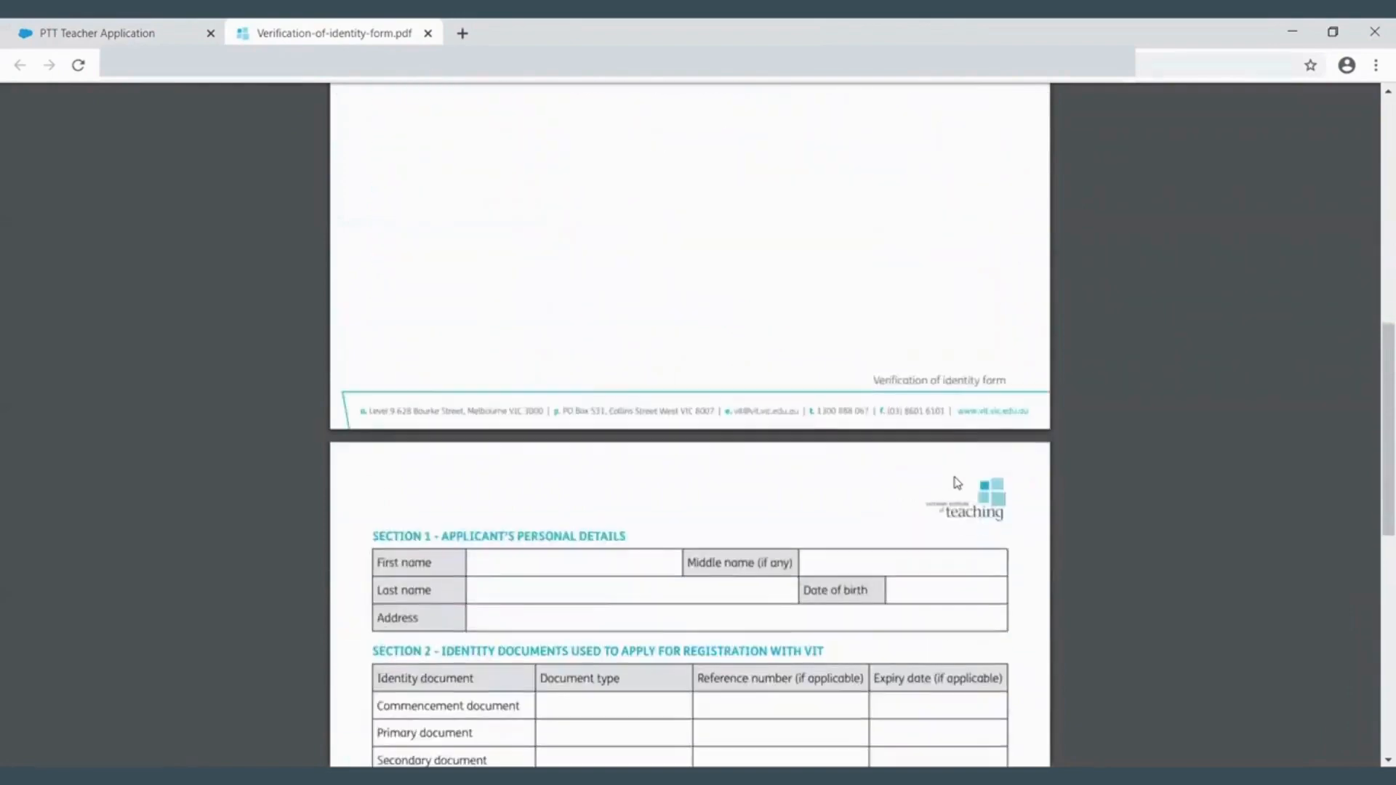
{"action": "scroll", "coordinate": [957, 483], "scroll_direction": "down", "scroll_amount": 1}
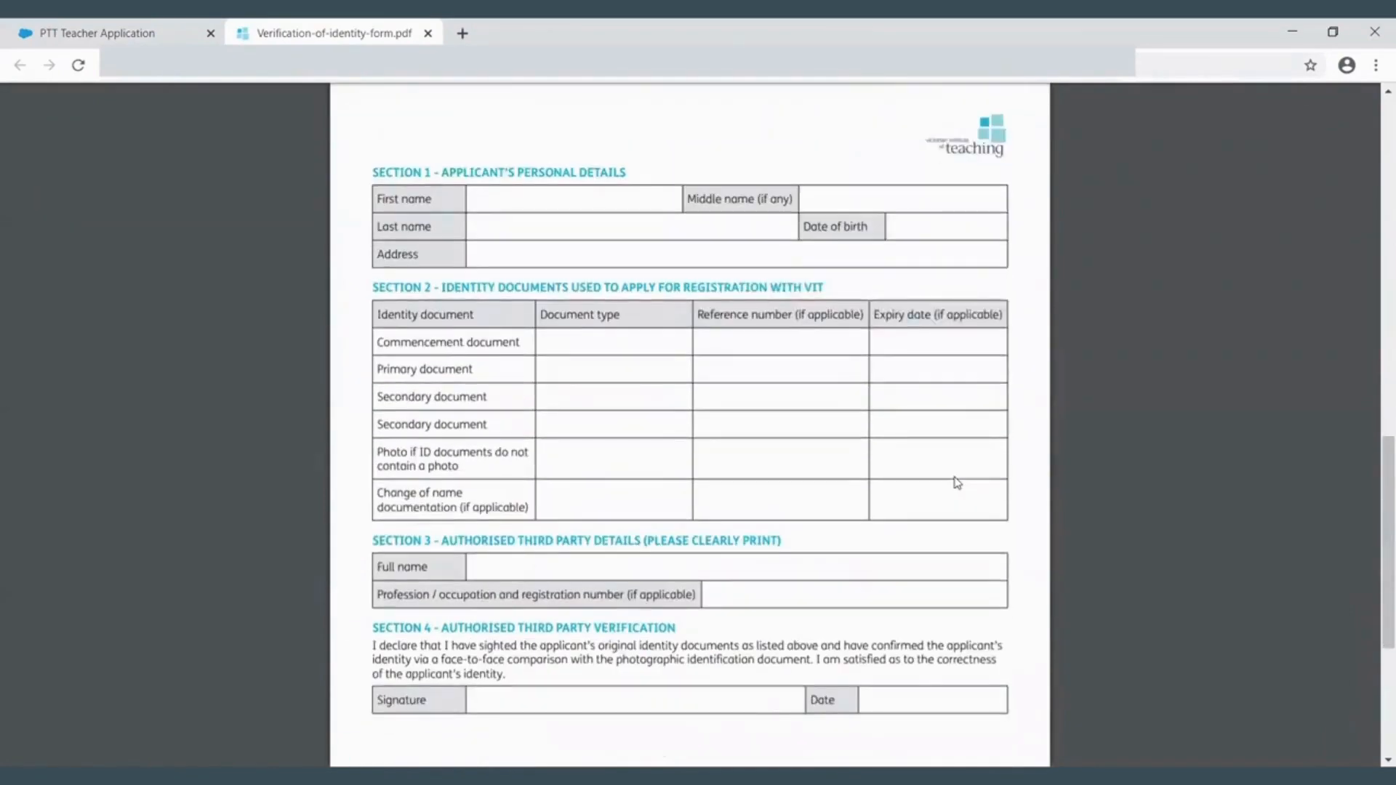
{"action": "scroll", "coordinate": [957, 483], "scroll_direction": "down", "scroll_amount": 1}
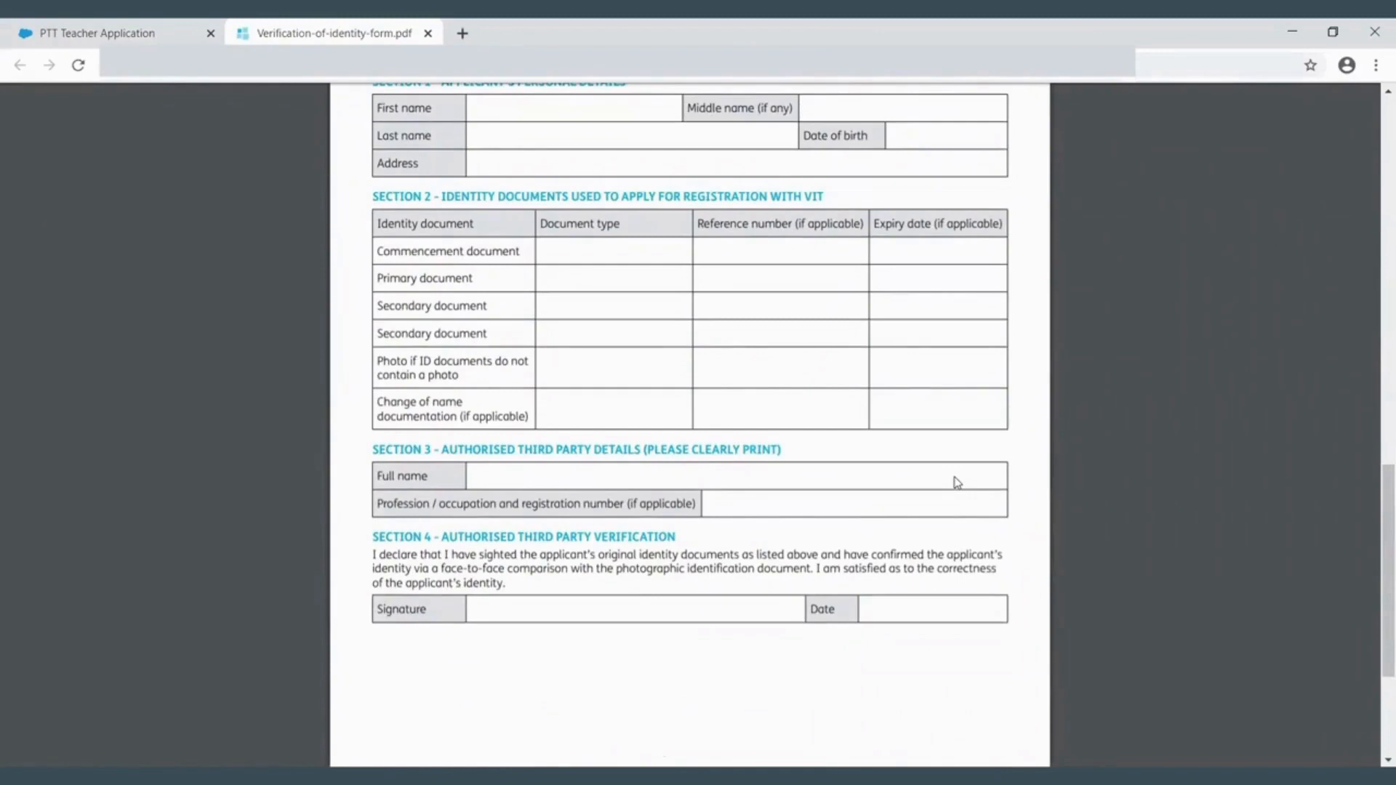
{"action": "left_click", "coordinate": [113, 35]}
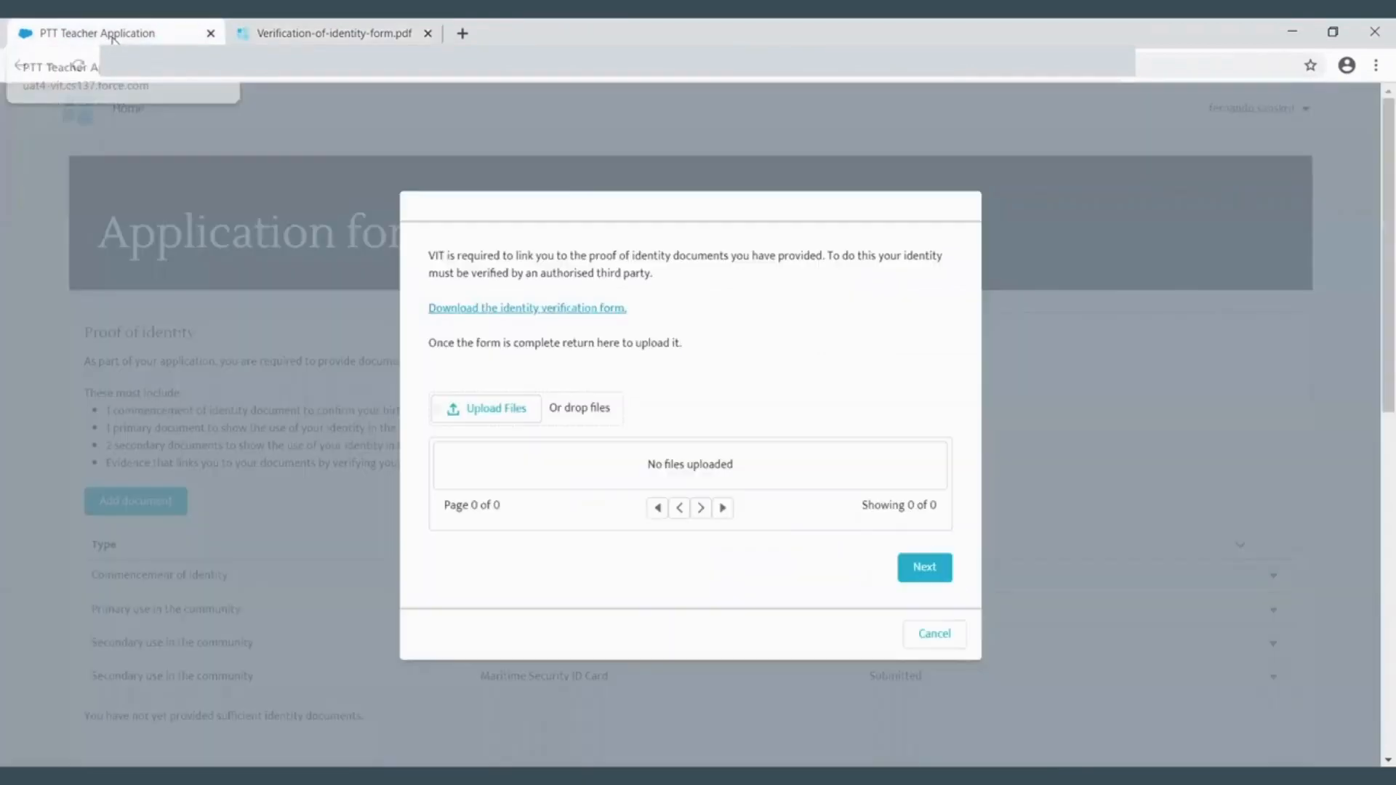
- Upload TestBMP_w3c.bmp as the completed identity verification form and finish
{"action": "left_click", "coordinate": [491, 412]}
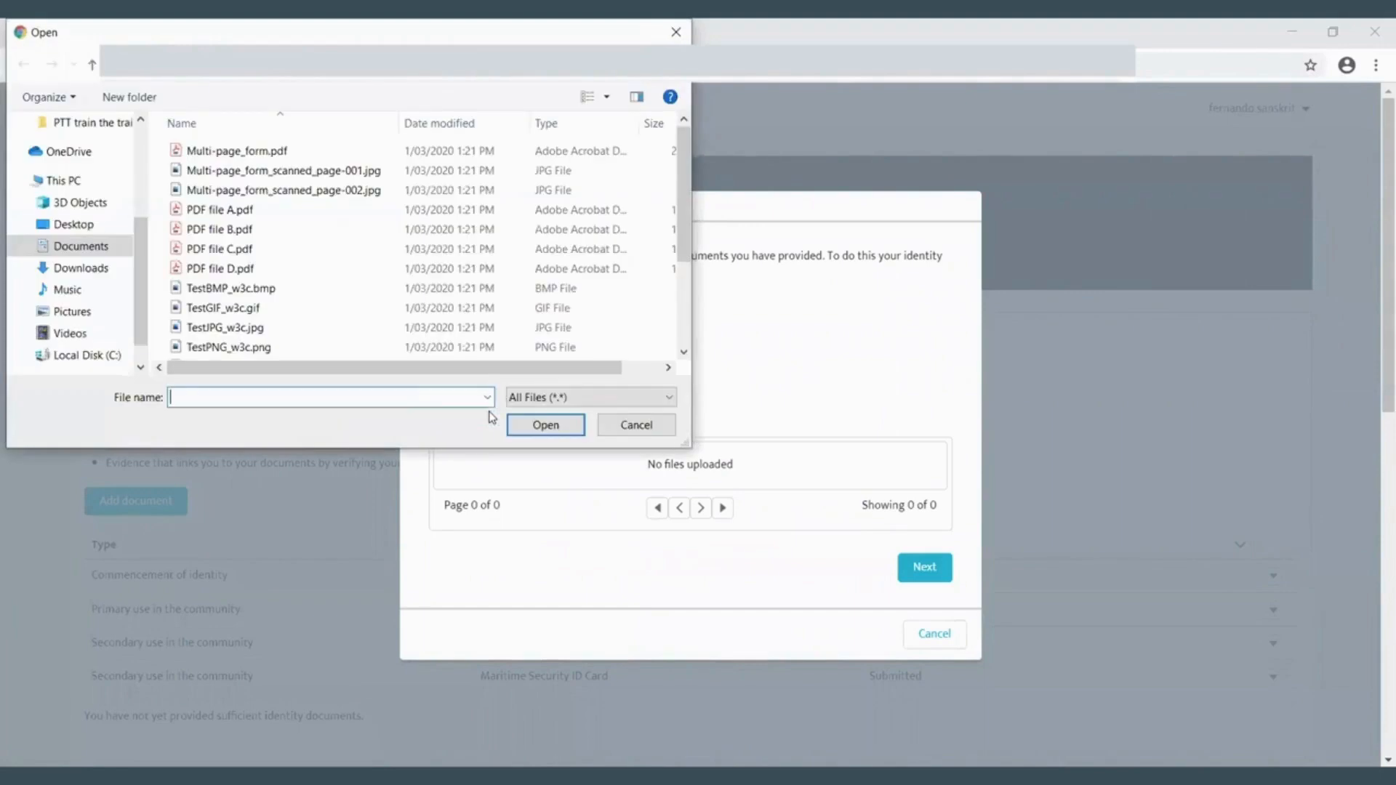
{"action": "left_click", "coordinate": [274, 288]}
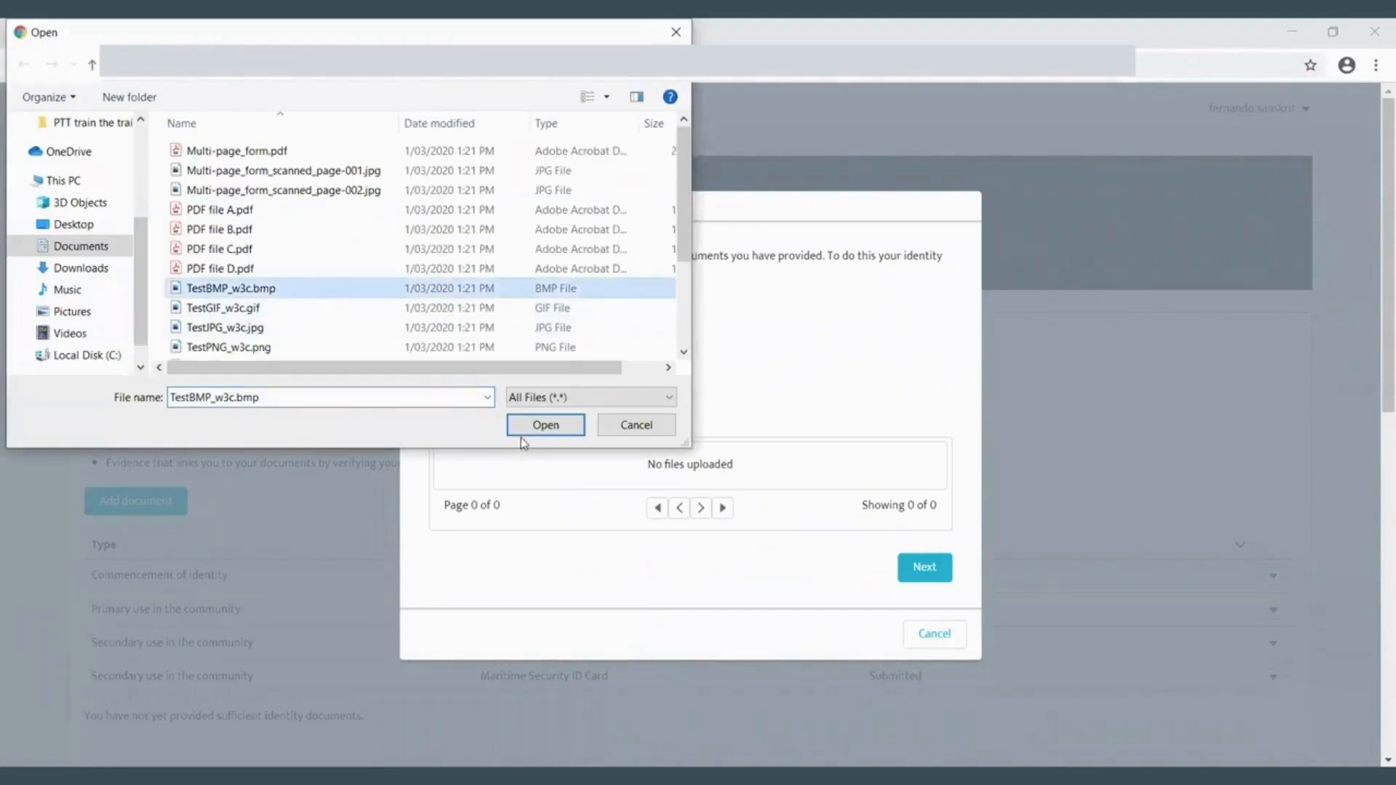
{"action": "left_click", "coordinate": [534, 431]}
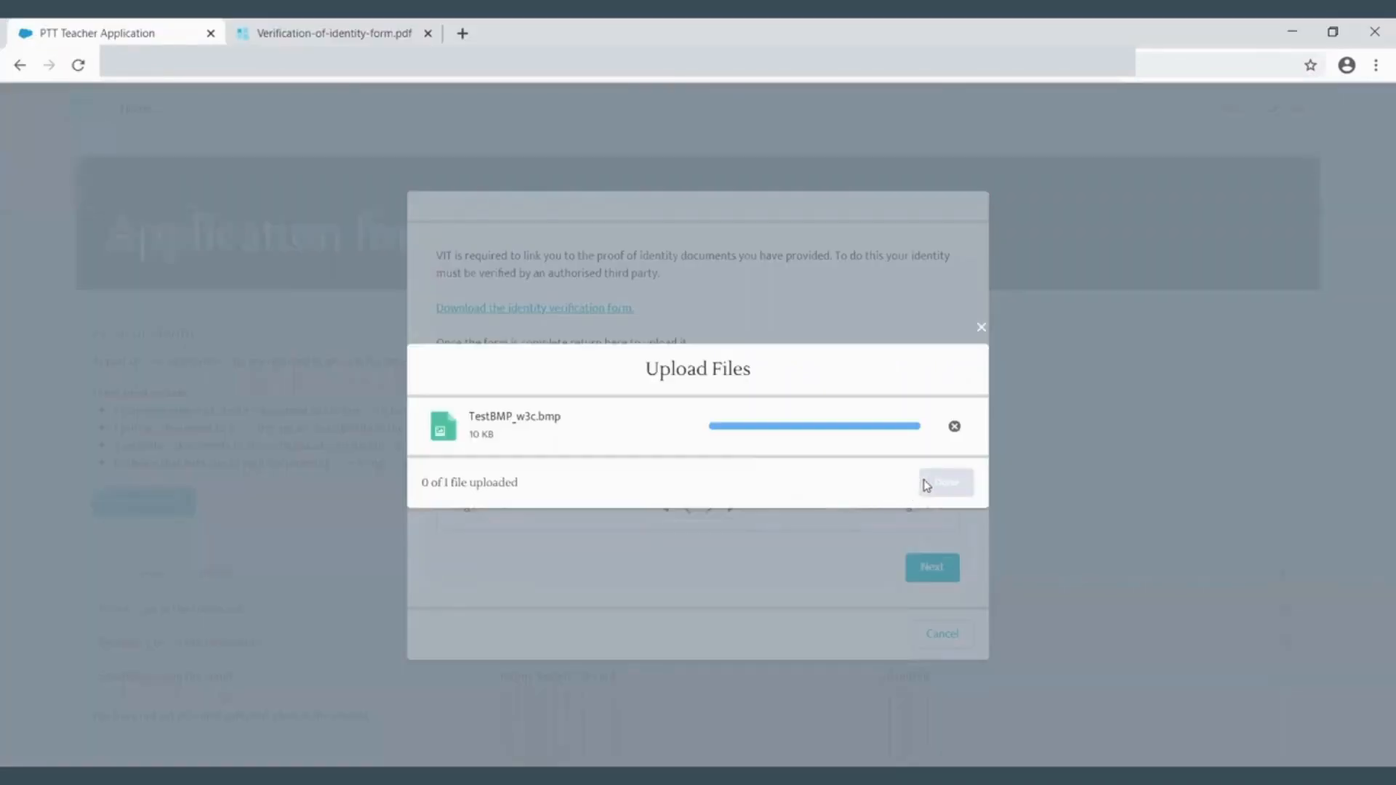
{"action": "left_click", "coordinate": [938, 484]}
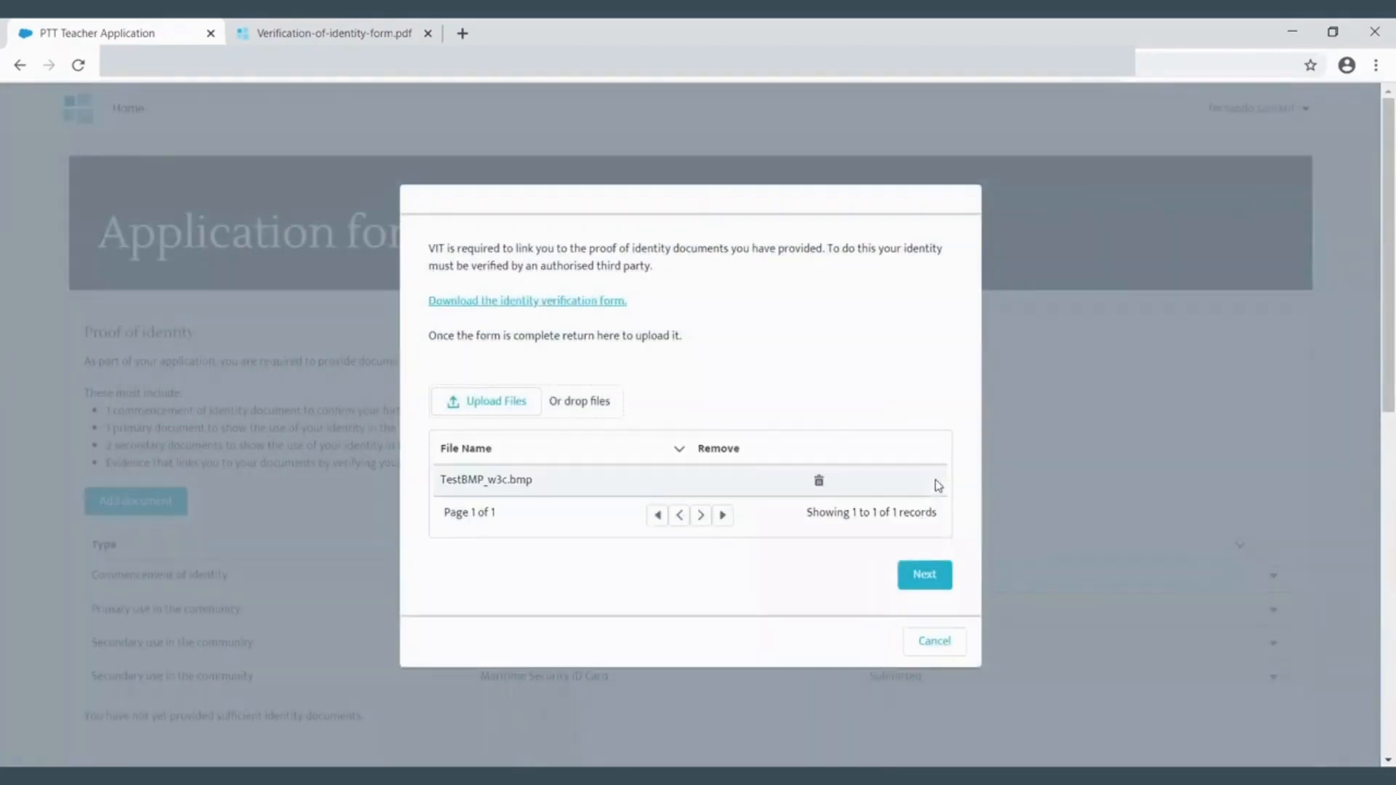
{"action": "left_click", "coordinate": [914, 579]}
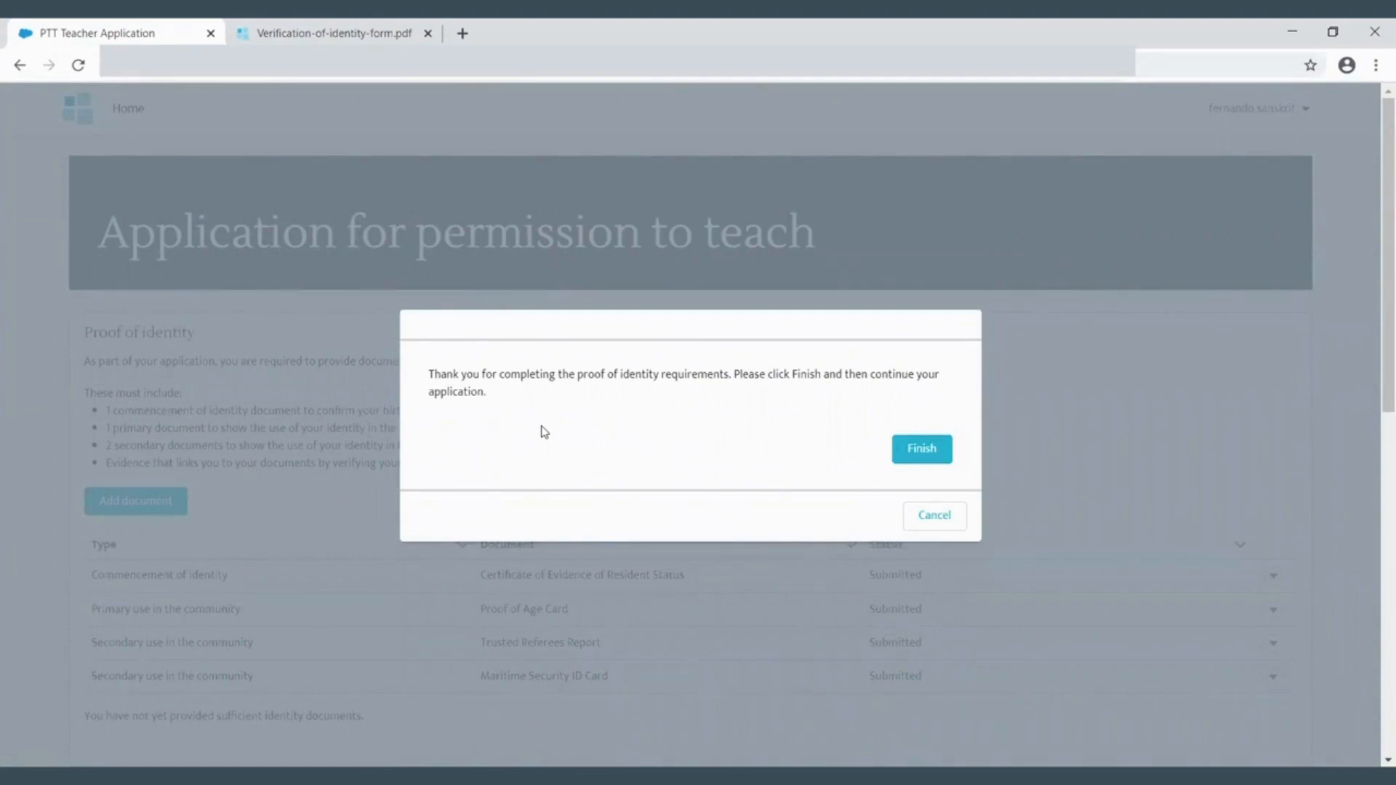
{"action": "left_click", "coordinate": [926, 451]}
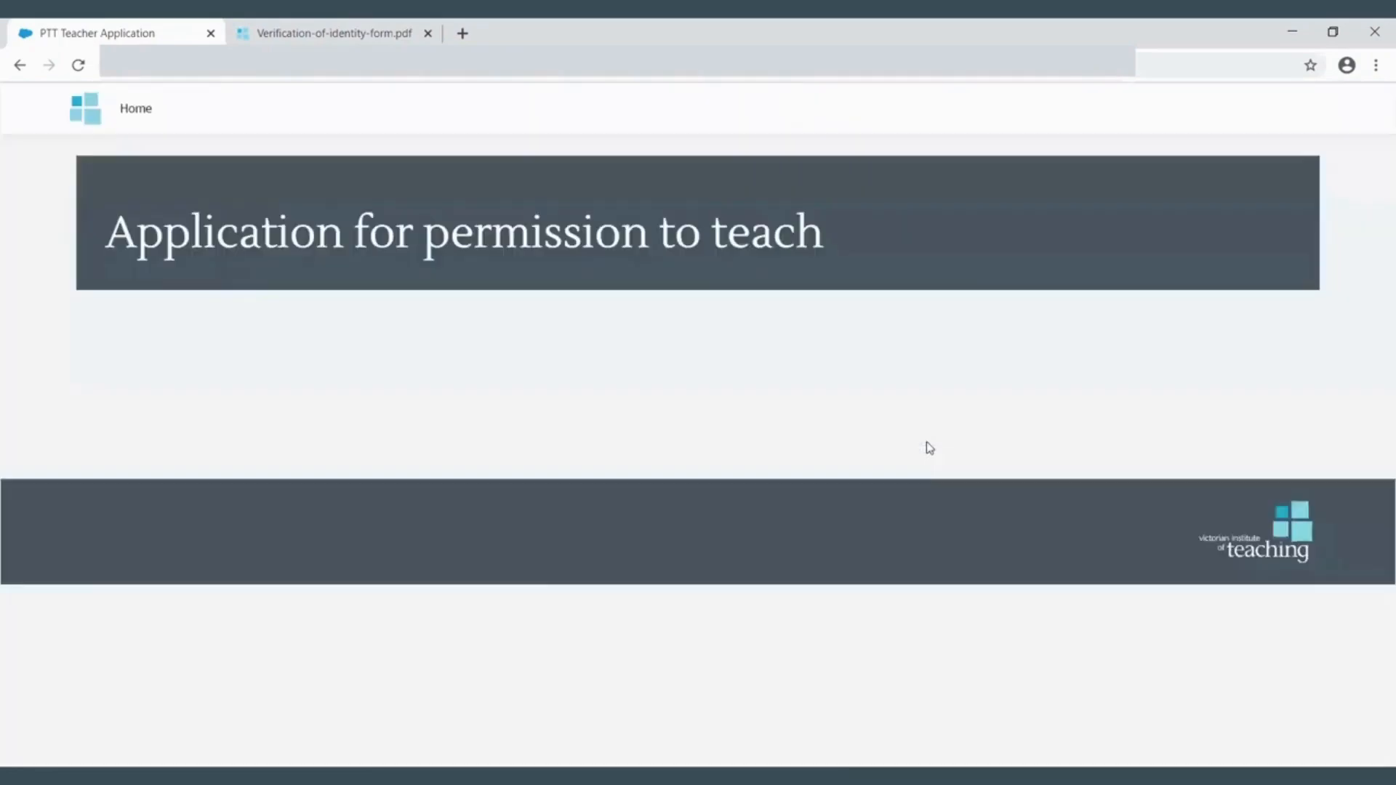
- Continue past the completed proof of identity section
{"action": "scroll", "coordinate": [929, 446], "scroll_direction": "down", "scroll_amount": 3}
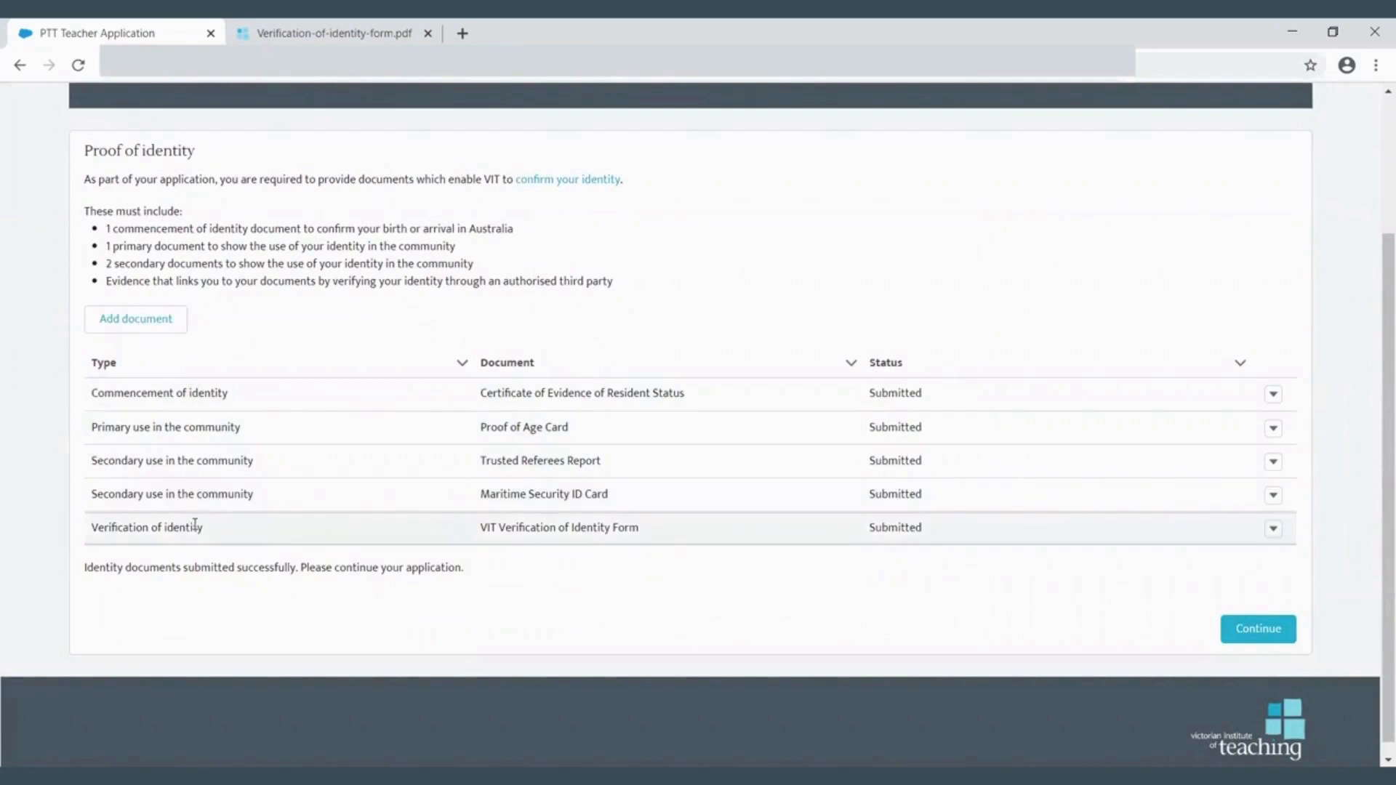
{"action": "left_click", "coordinate": [1251, 635]}
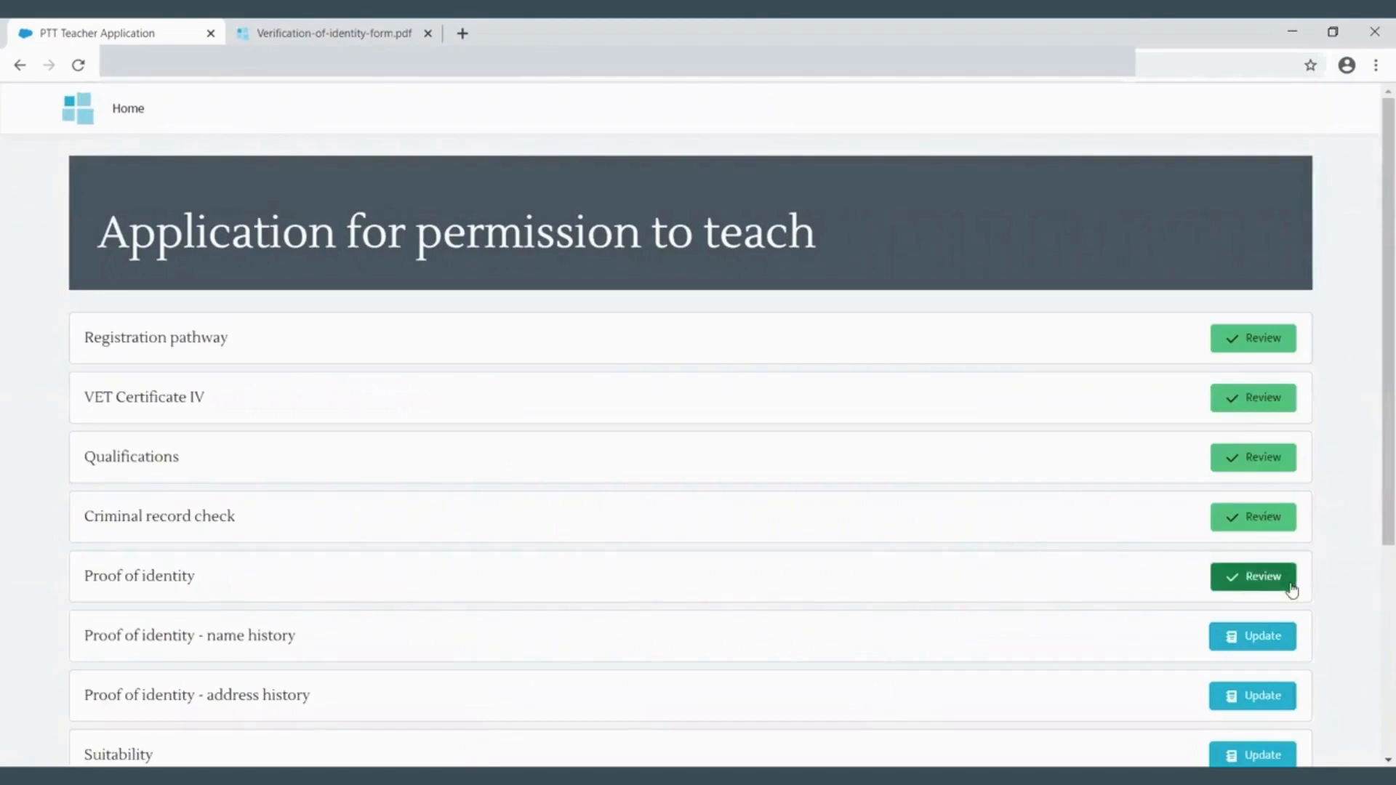
- Open the proof of identity name history section and continue without adding names
{"action": "scroll", "coordinate": [1292, 590], "scroll_direction": "down", "scroll_amount": 1}
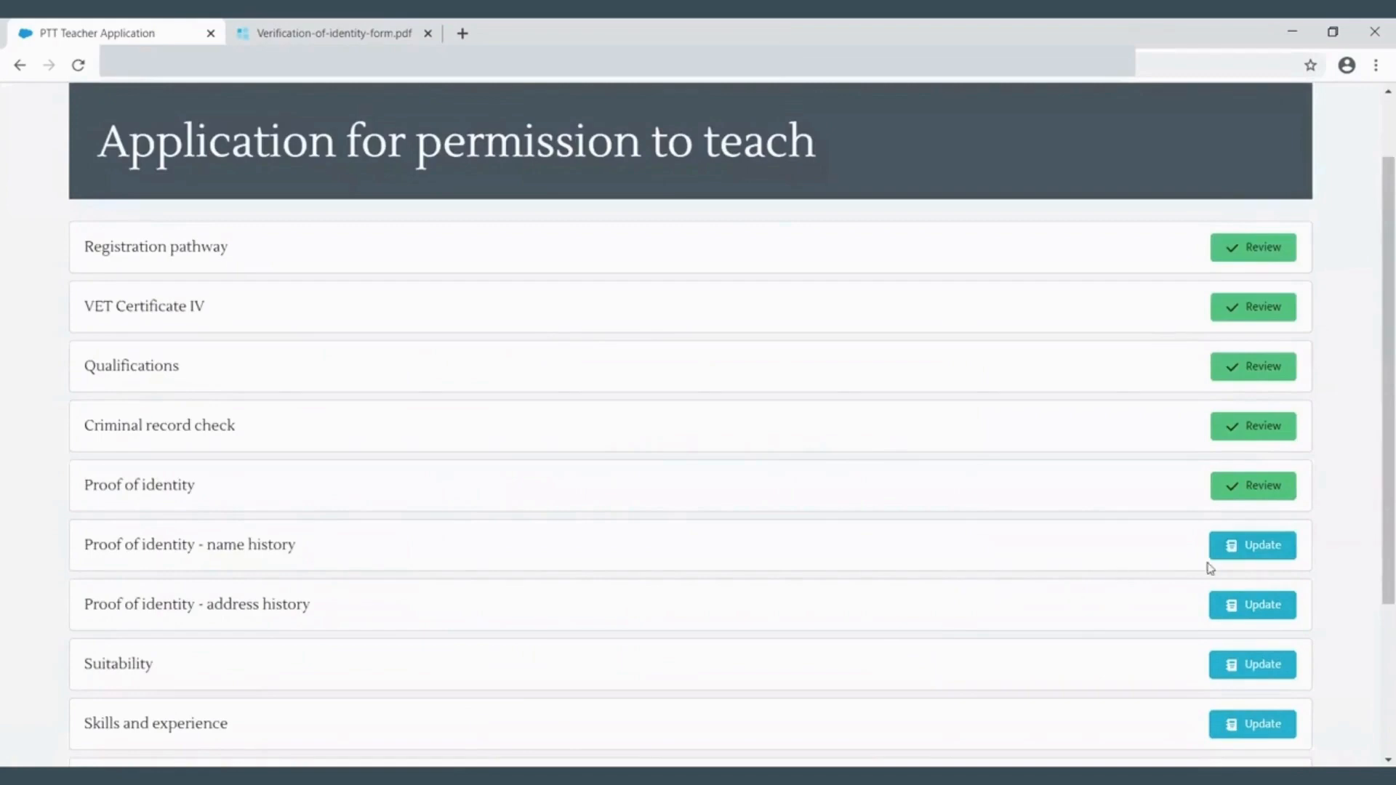
{"action": "left_click", "coordinate": [1239, 559]}
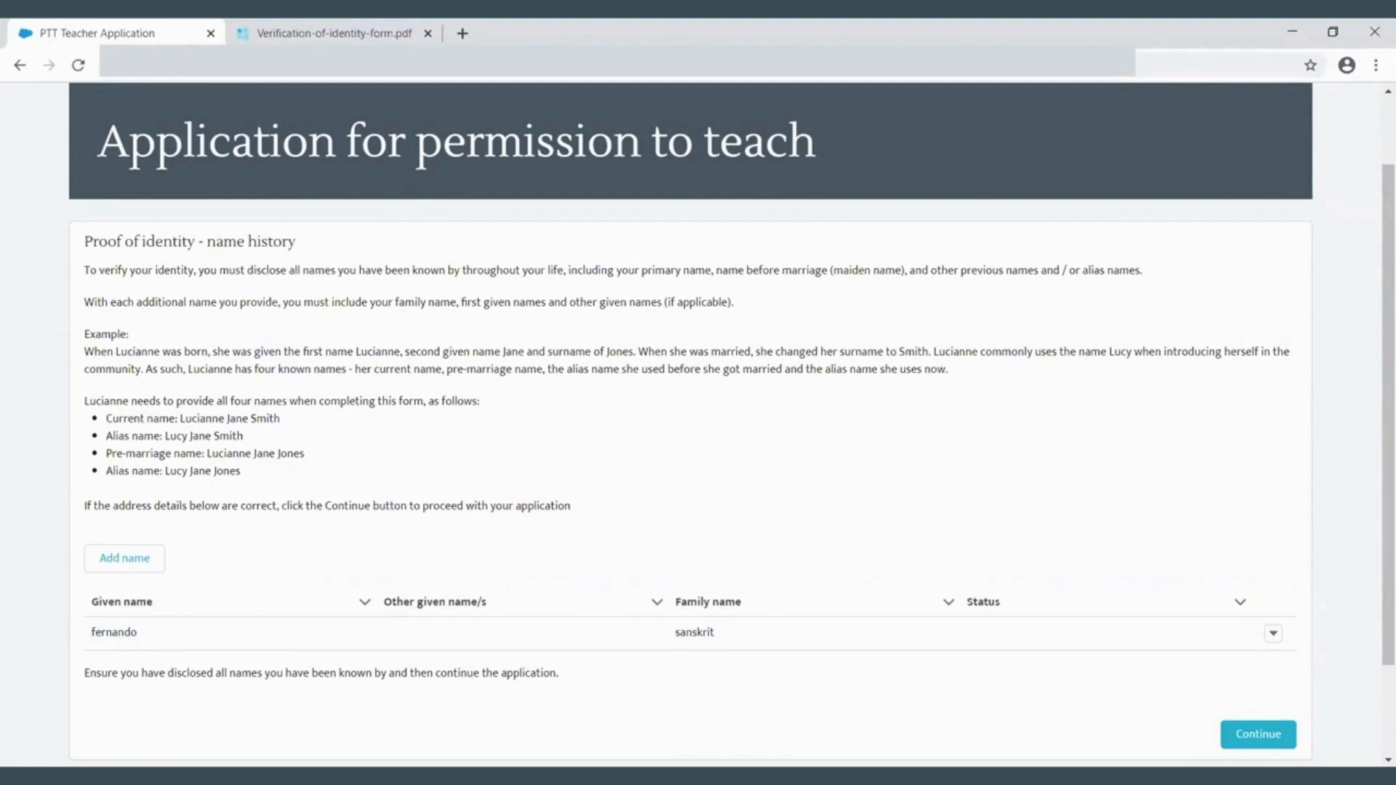
{"action": "left_click", "coordinate": [1257, 736]}
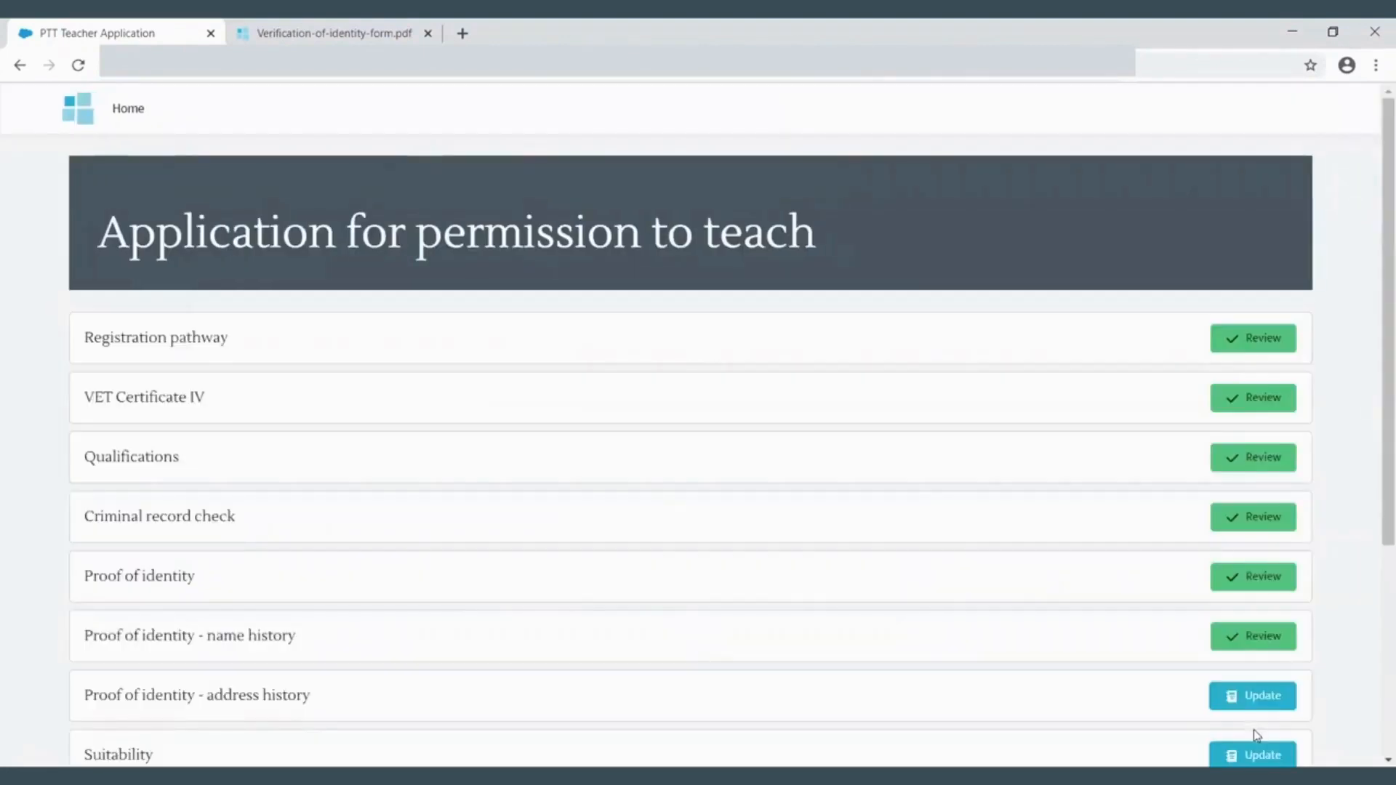
- Open the proof of identity address history section and continue with the existing address entry
{"action": "scroll", "coordinate": [1191, 609], "scroll_direction": "down", "scroll_amount": 3}
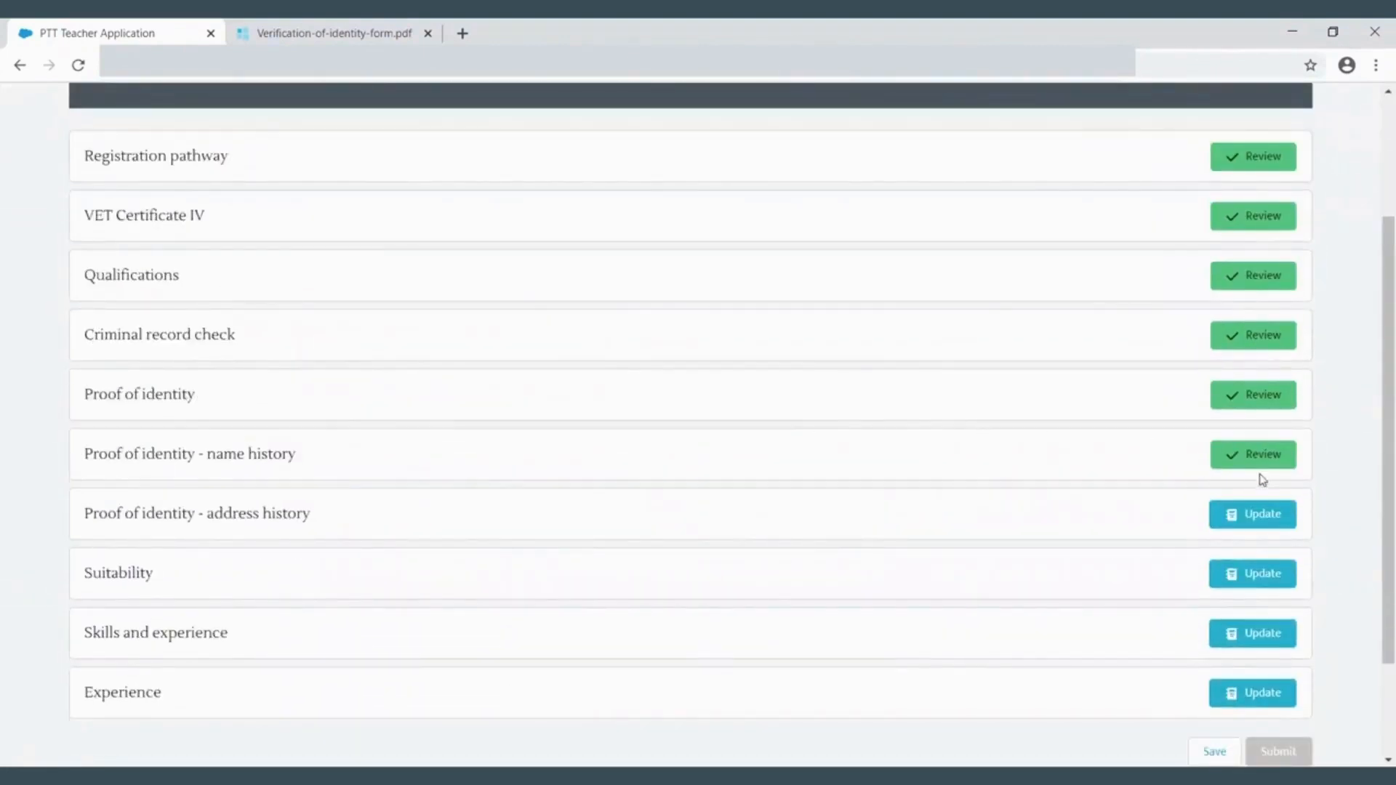
{"action": "left_click", "coordinate": [1240, 523]}
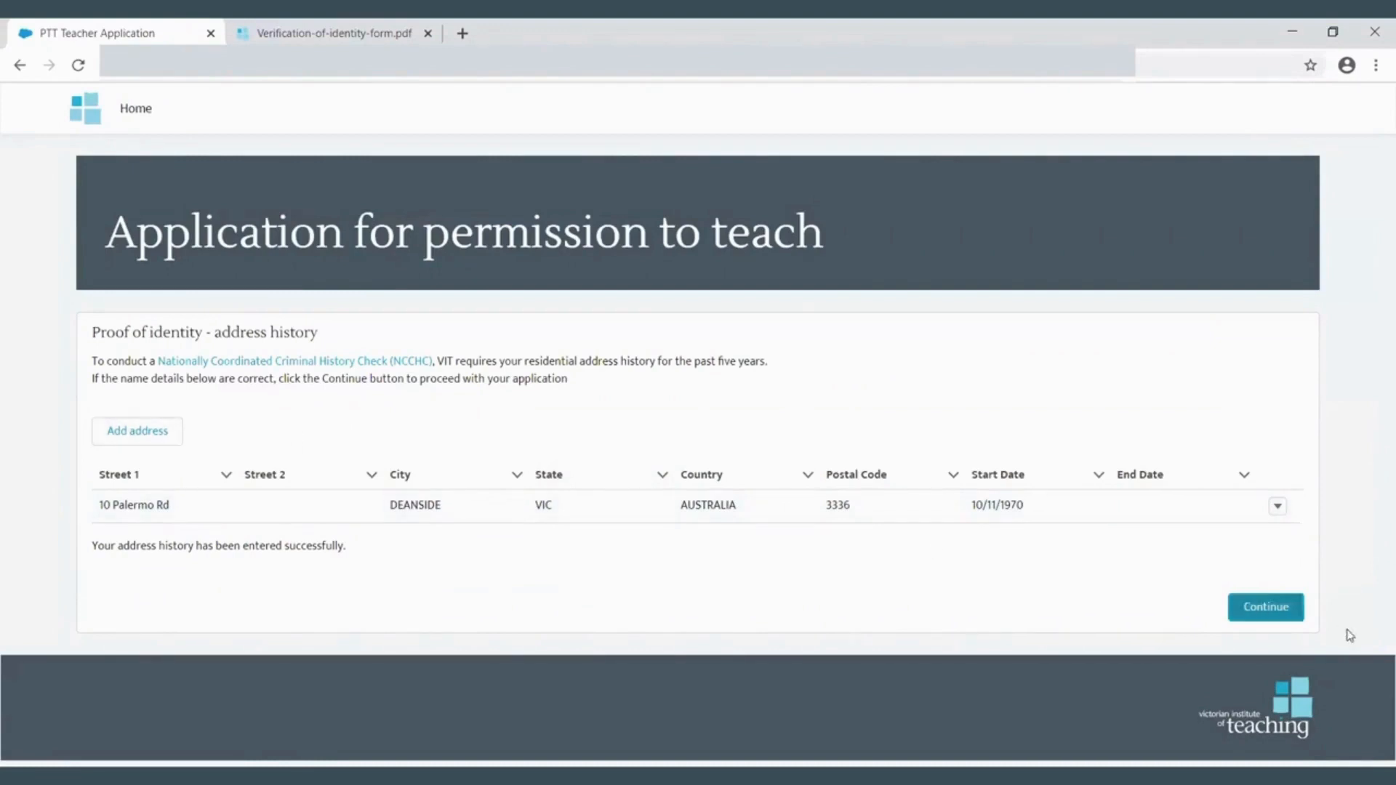
{"action": "left_click", "coordinate": [1270, 608]}
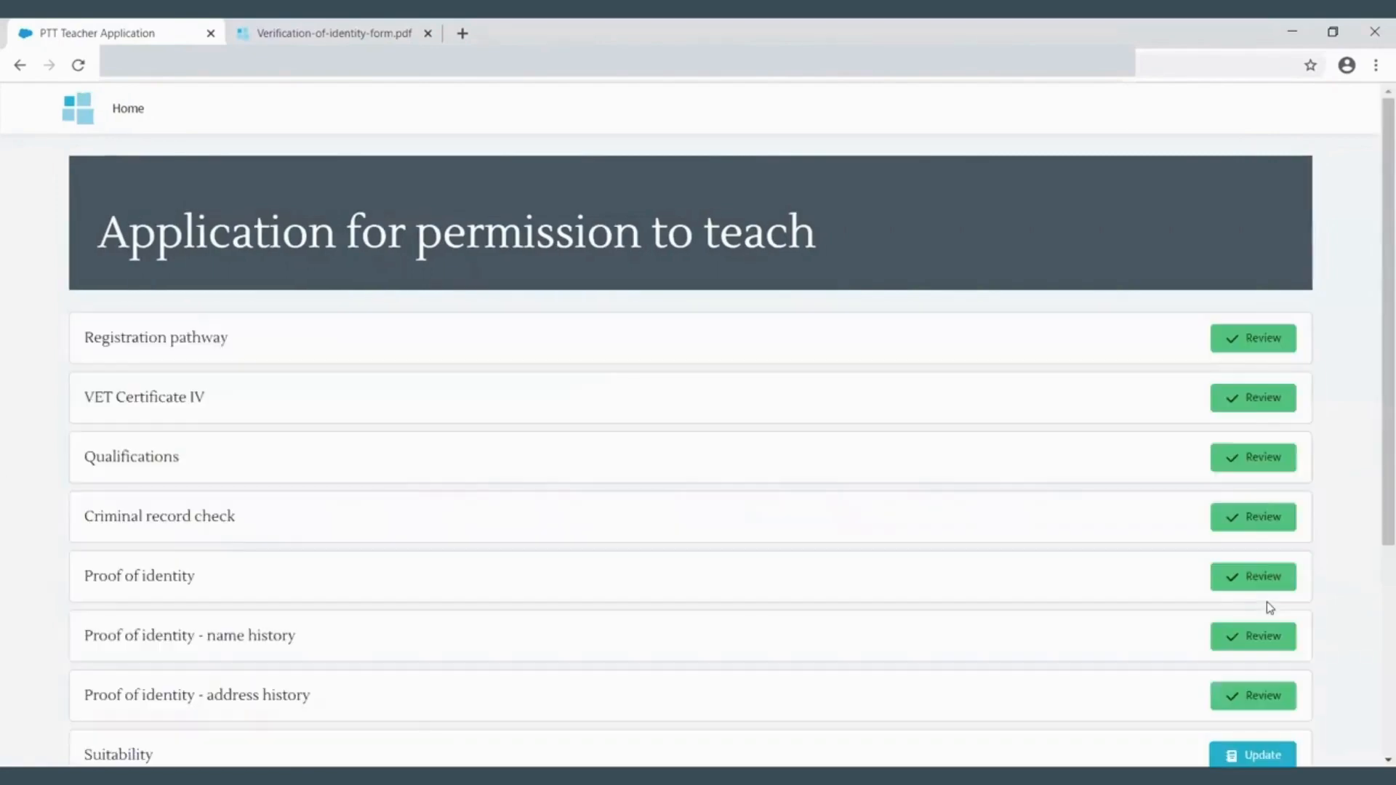
- Open the Suitability section and answer No to professional history questions 1 to 5, then proceed
{"action": "scroll", "coordinate": [1267, 600], "scroll_direction": "down", "scroll_amount": 3}
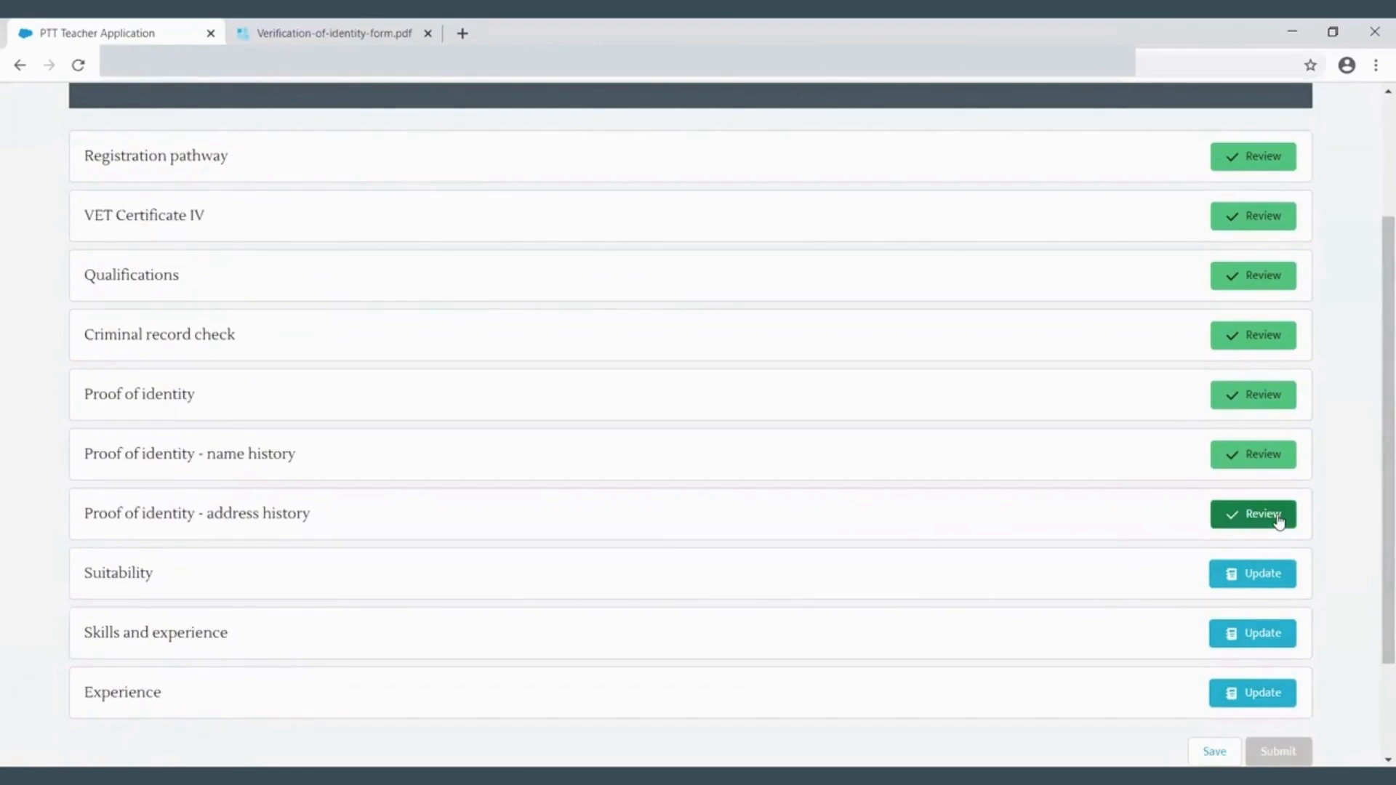
{"action": "left_click", "coordinate": [1273, 579]}
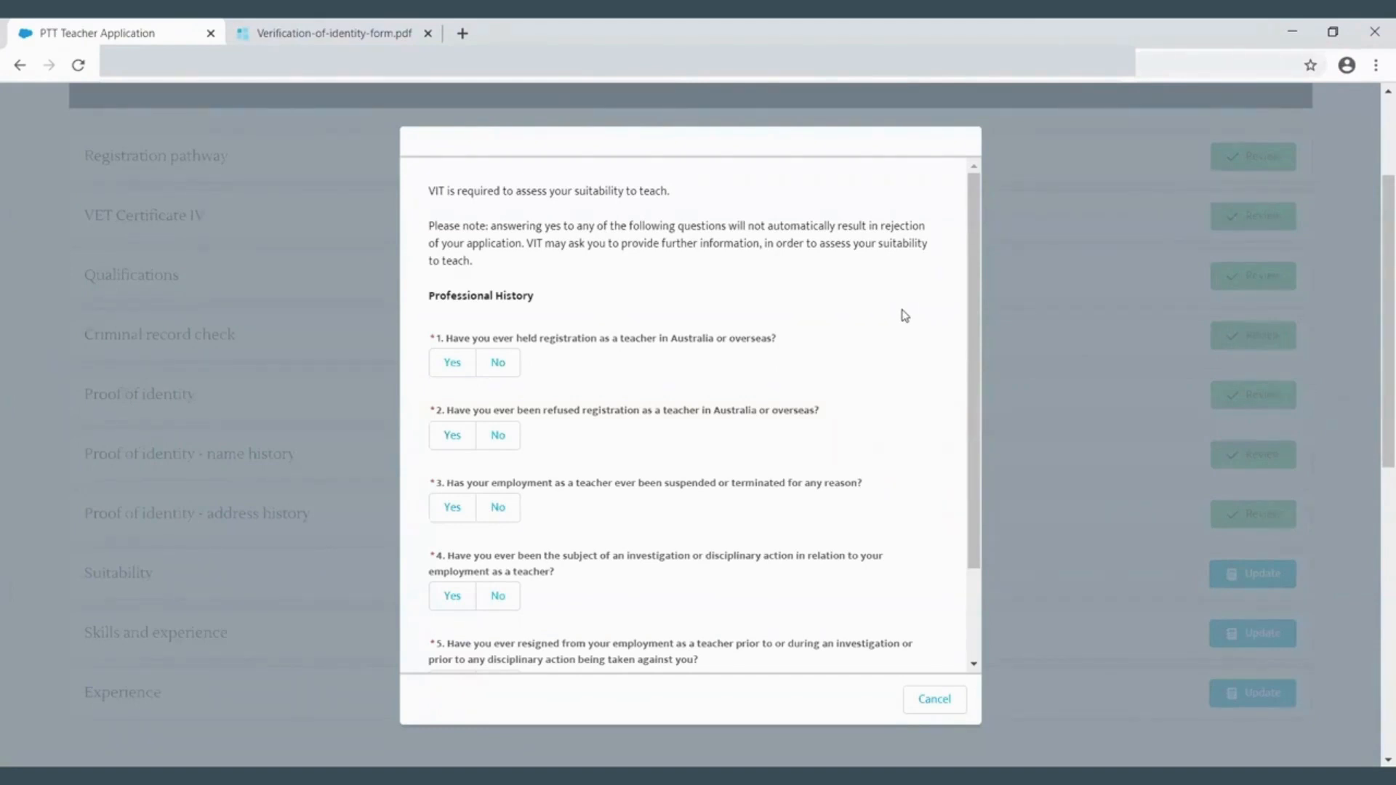
{"action": "left_click", "coordinate": [499, 364]}
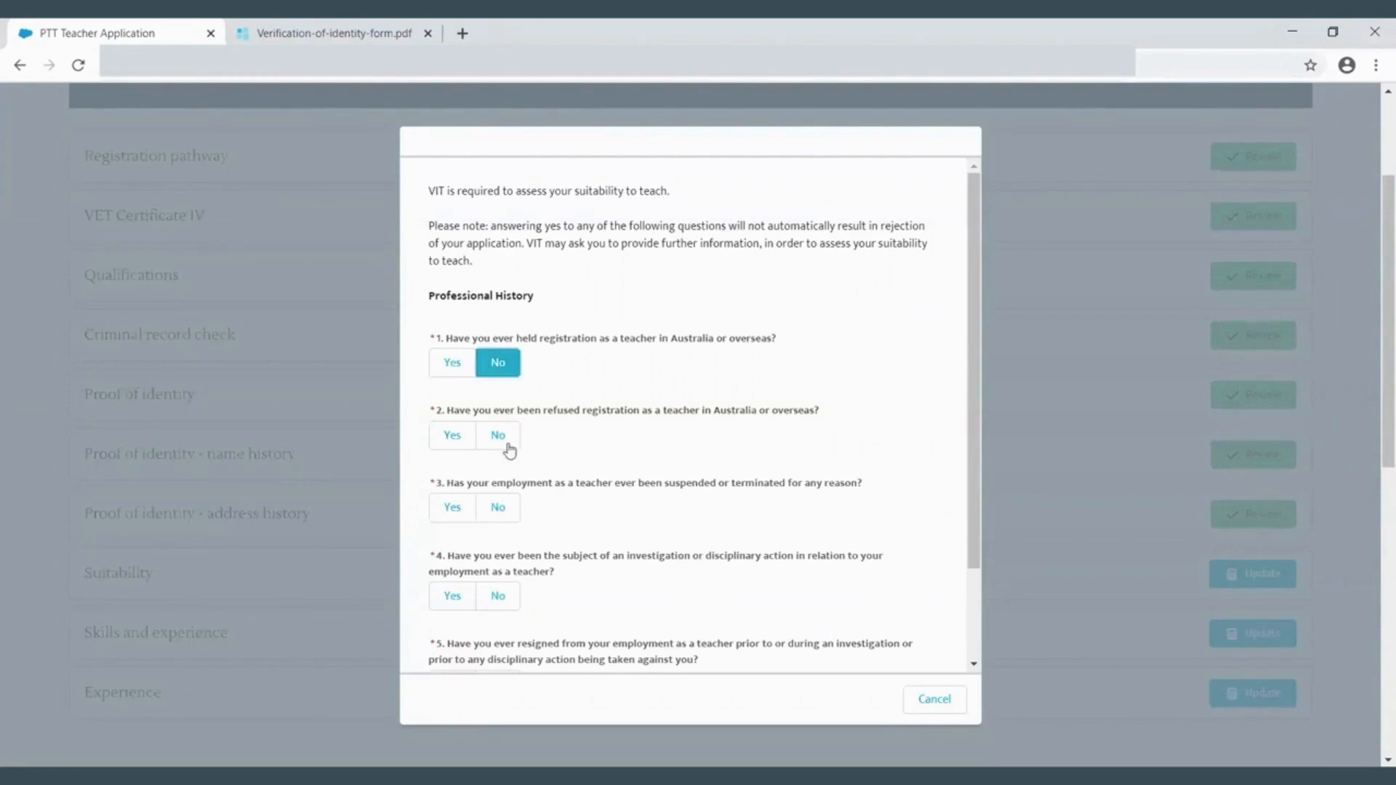
{"action": "left_click", "coordinate": [499, 435]}
{"action": "left_click", "coordinate": [499, 507]}
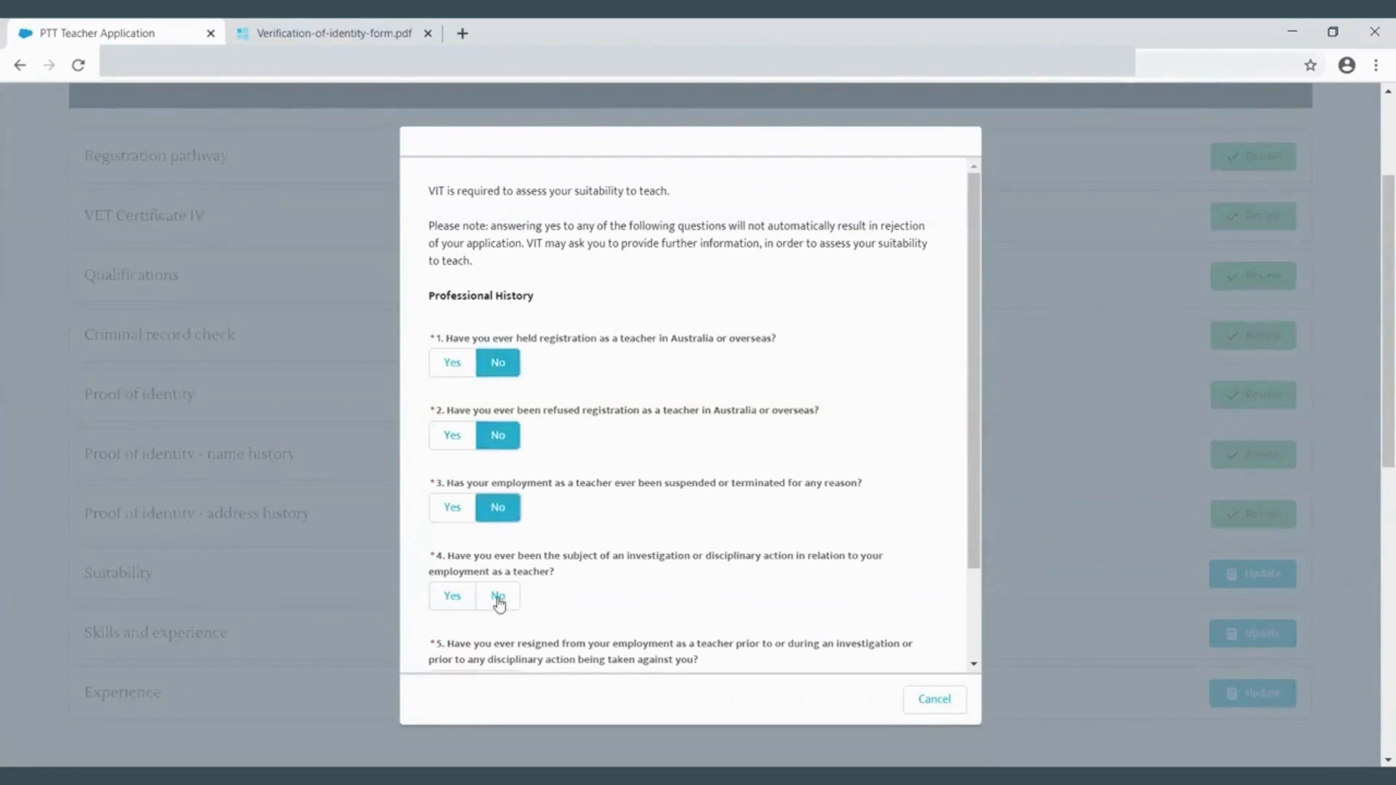
{"action": "left_click", "coordinate": [499, 597]}
{"action": "left_click_drag", "start_coordinate": [976, 520], "coordinate": [957, 633]}
{"action": "left_click", "coordinate": [499, 570]}
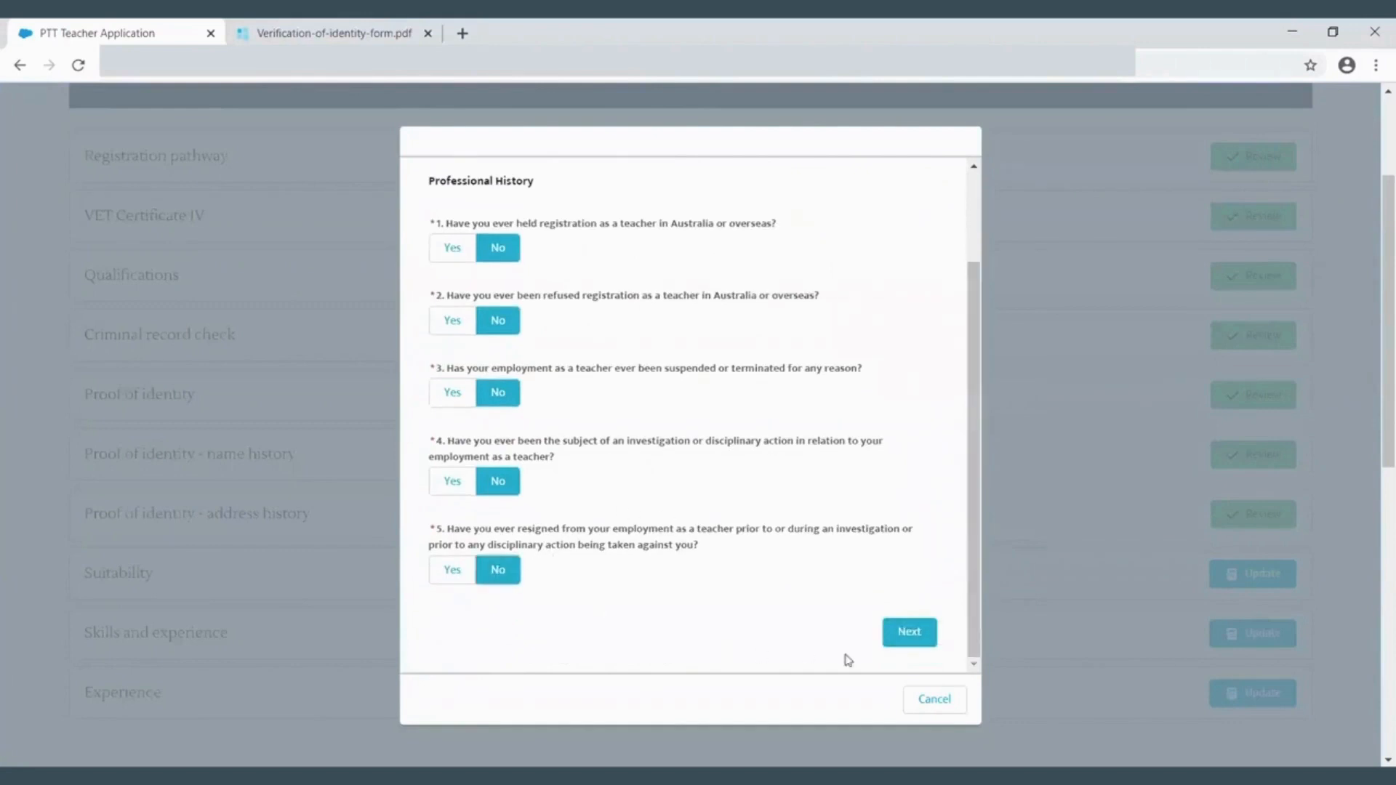
{"action": "left_click", "coordinate": [909, 633]}
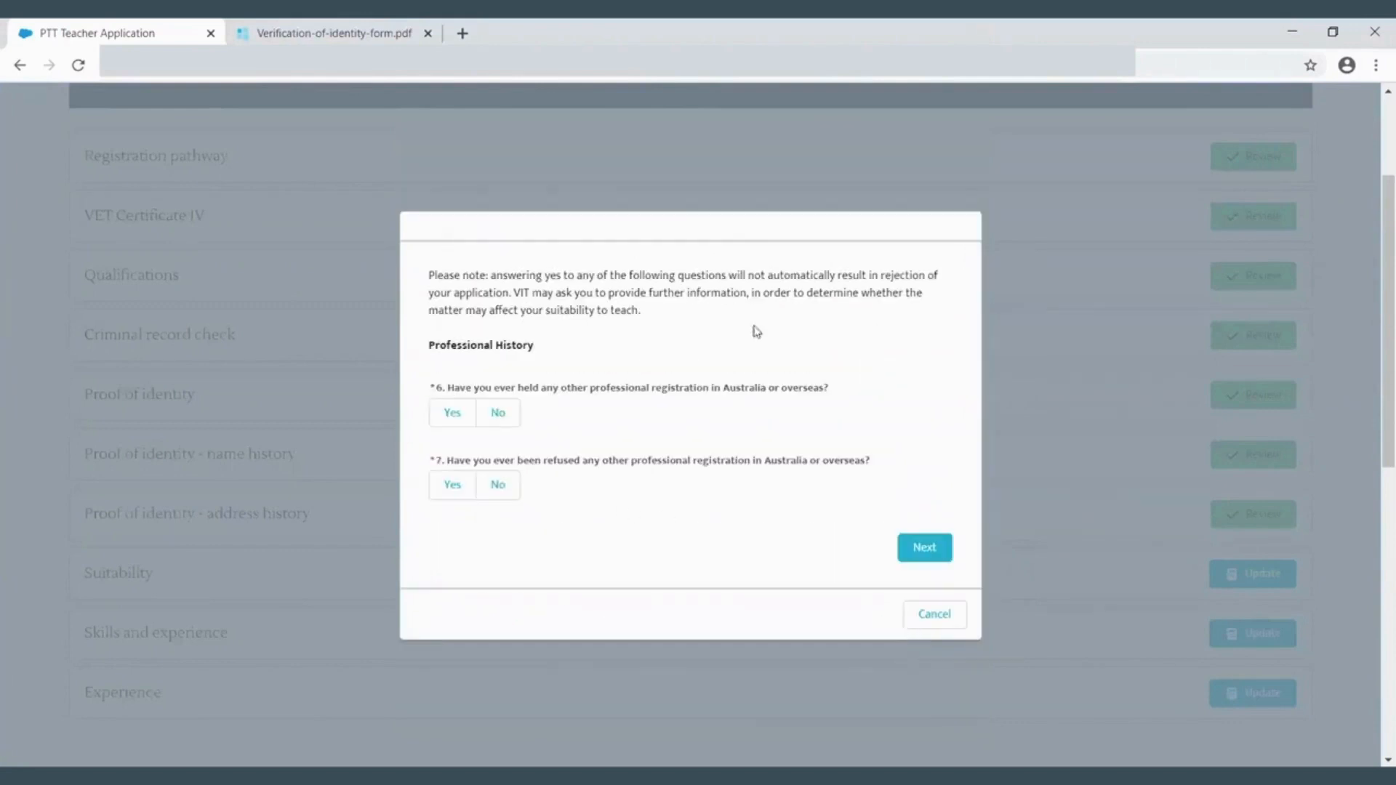
- Answer No to questions 6 through 10 on other registrations, impairments and criminal charges, then proceed
{"action": "left_click", "coordinate": [499, 413]}
{"action": "left_click", "coordinate": [499, 485]}
{"action": "left_click", "coordinate": [928, 550]}
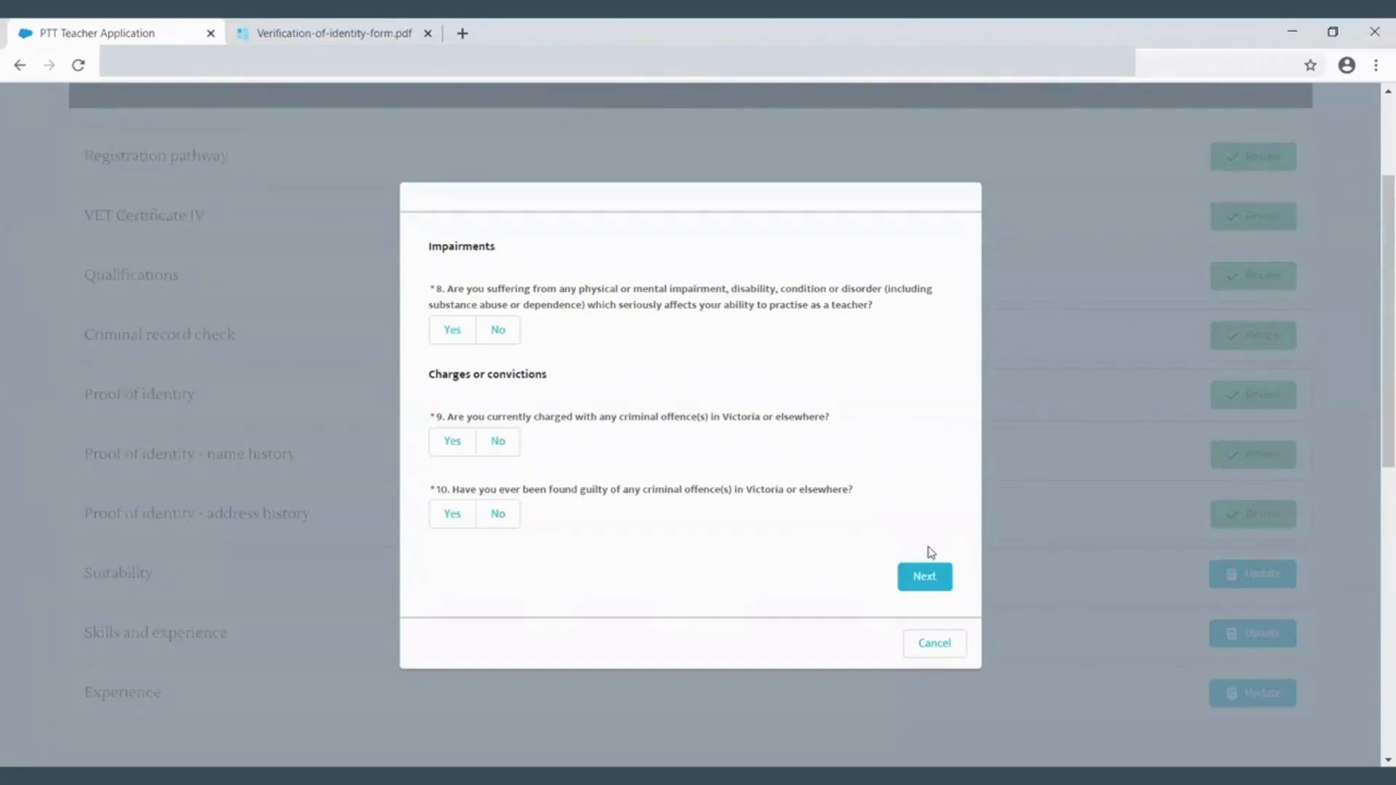
{"action": "left_click", "coordinate": [500, 331]}
{"action": "left_click", "coordinate": [500, 442]}
{"action": "left_click", "coordinate": [499, 514]}
{"action": "left_click", "coordinate": [924, 576]}
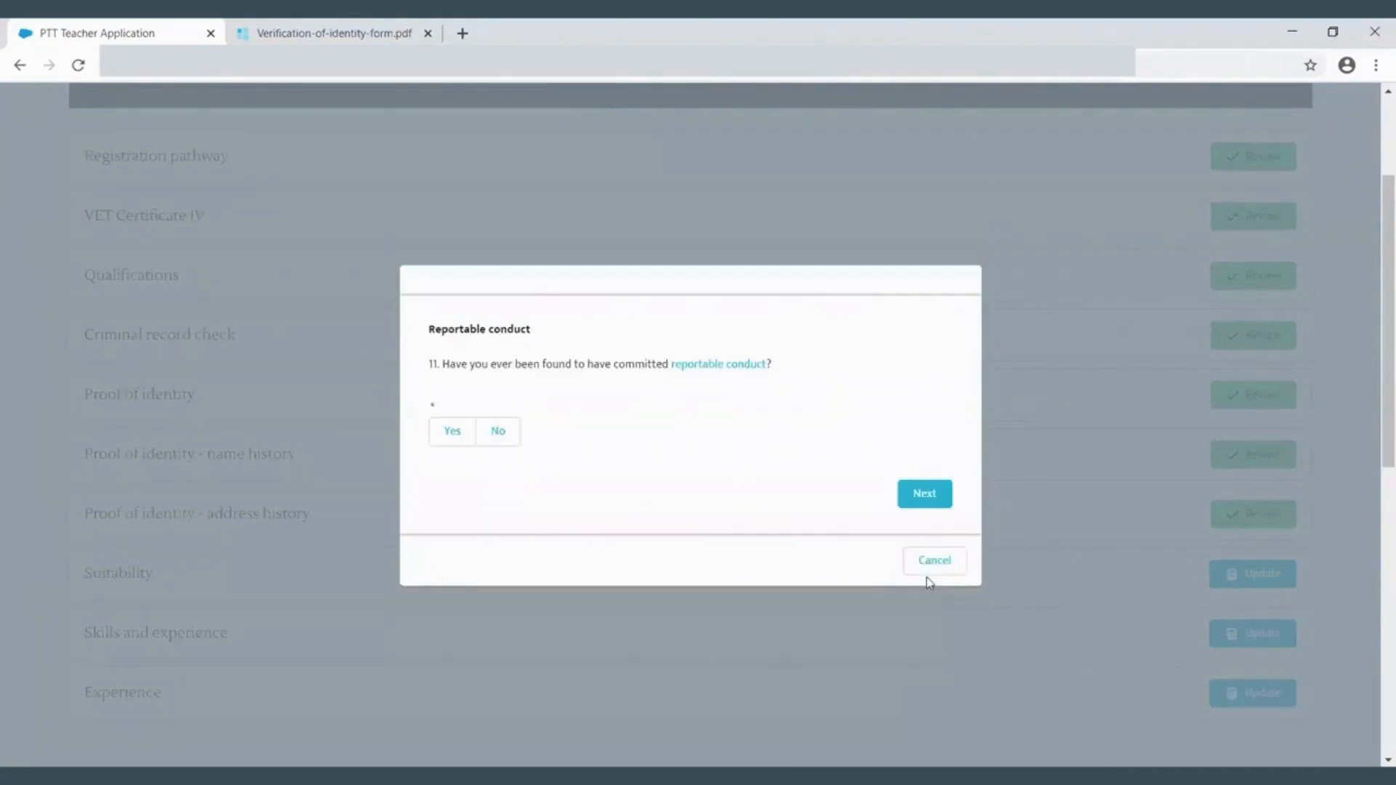
- Answer No to questions 11 through 15 on reportable conduct, Working with Children, suitability panel and overseas residence
{"action": "left_click", "coordinate": [502, 437]}
{"action": "left_click", "coordinate": [925, 493]}
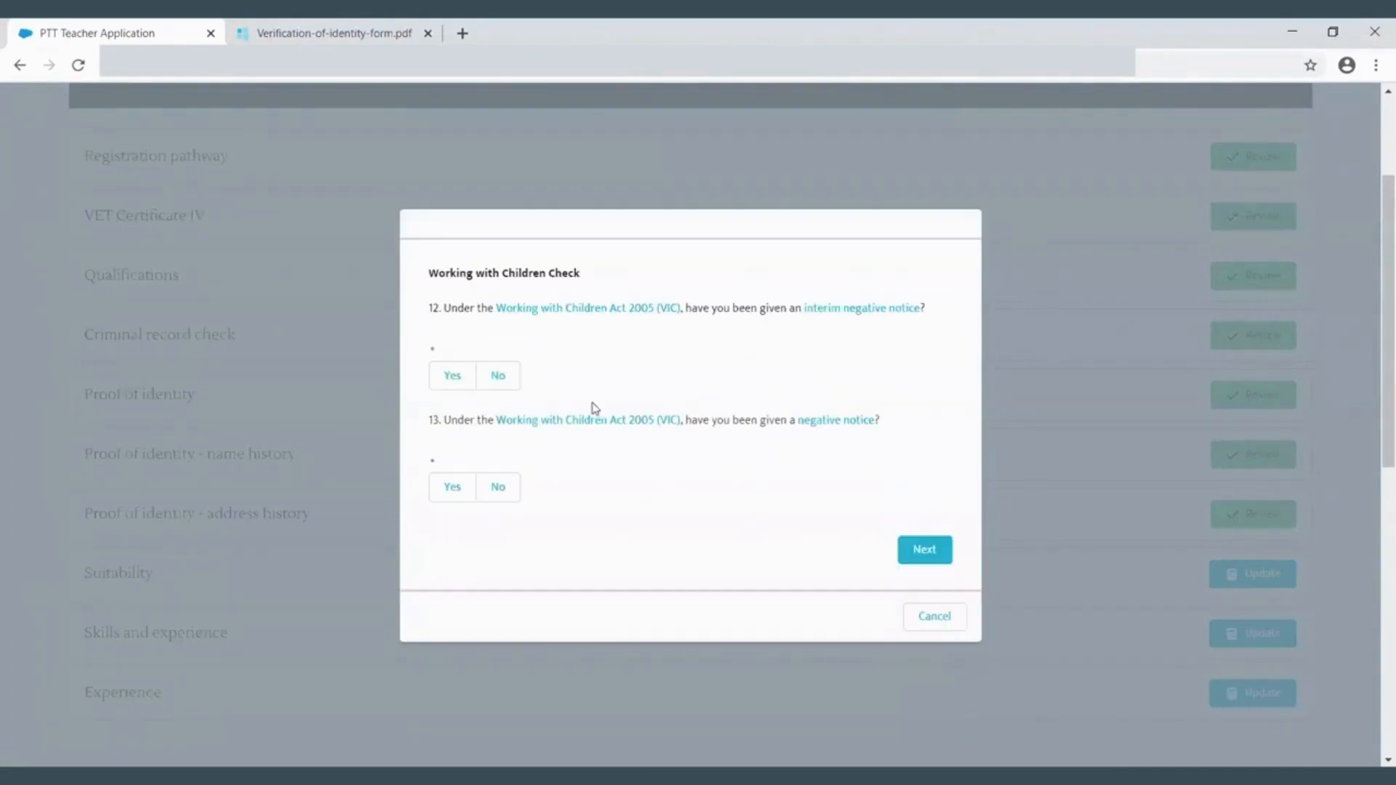
{"action": "left_click", "coordinate": [502, 377]}
{"action": "left_click", "coordinate": [508, 488]}
{"action": "left_click", "coordinate": [920, 549]}
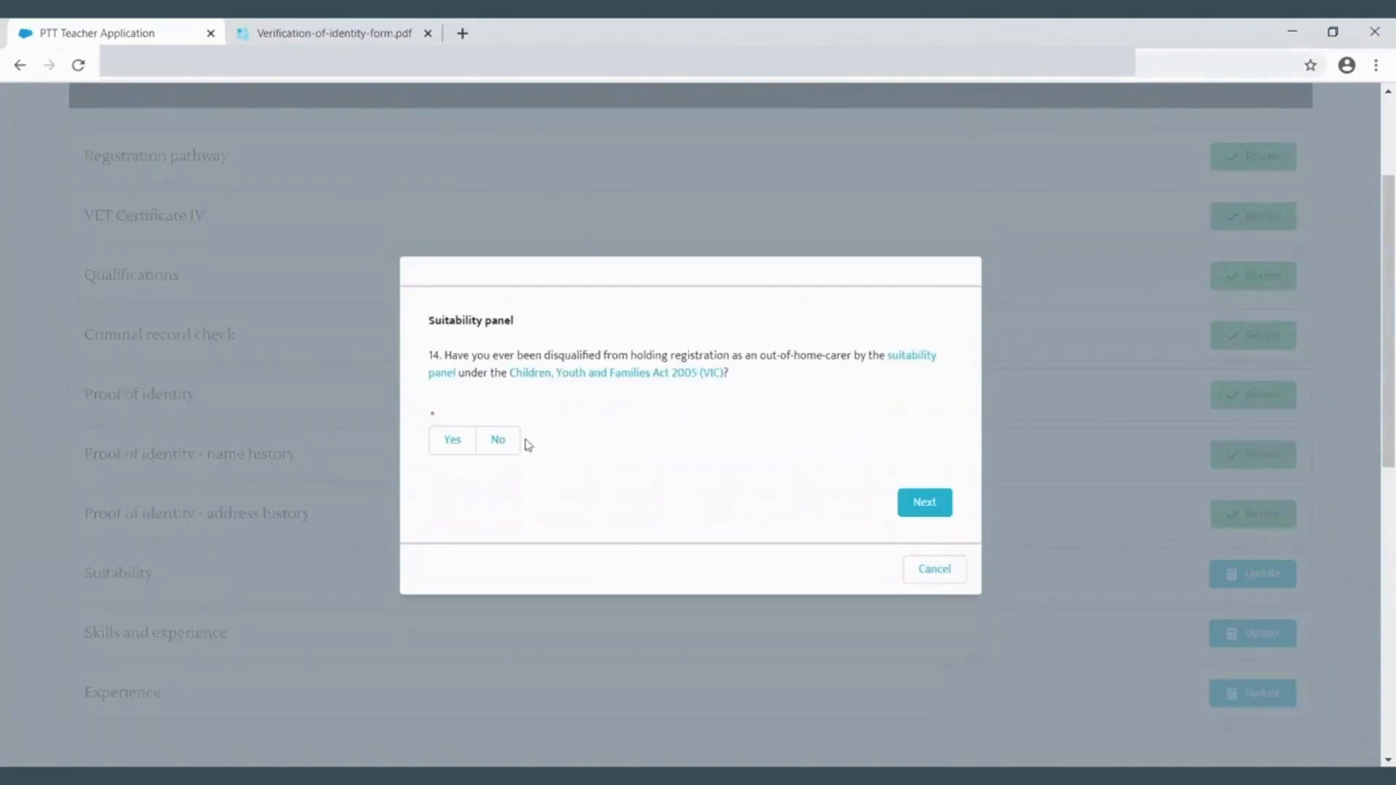
{"action": "left_click", "coordinate": [501, 442]}
{"action": "left_click", "coordinate": [928, 502]}
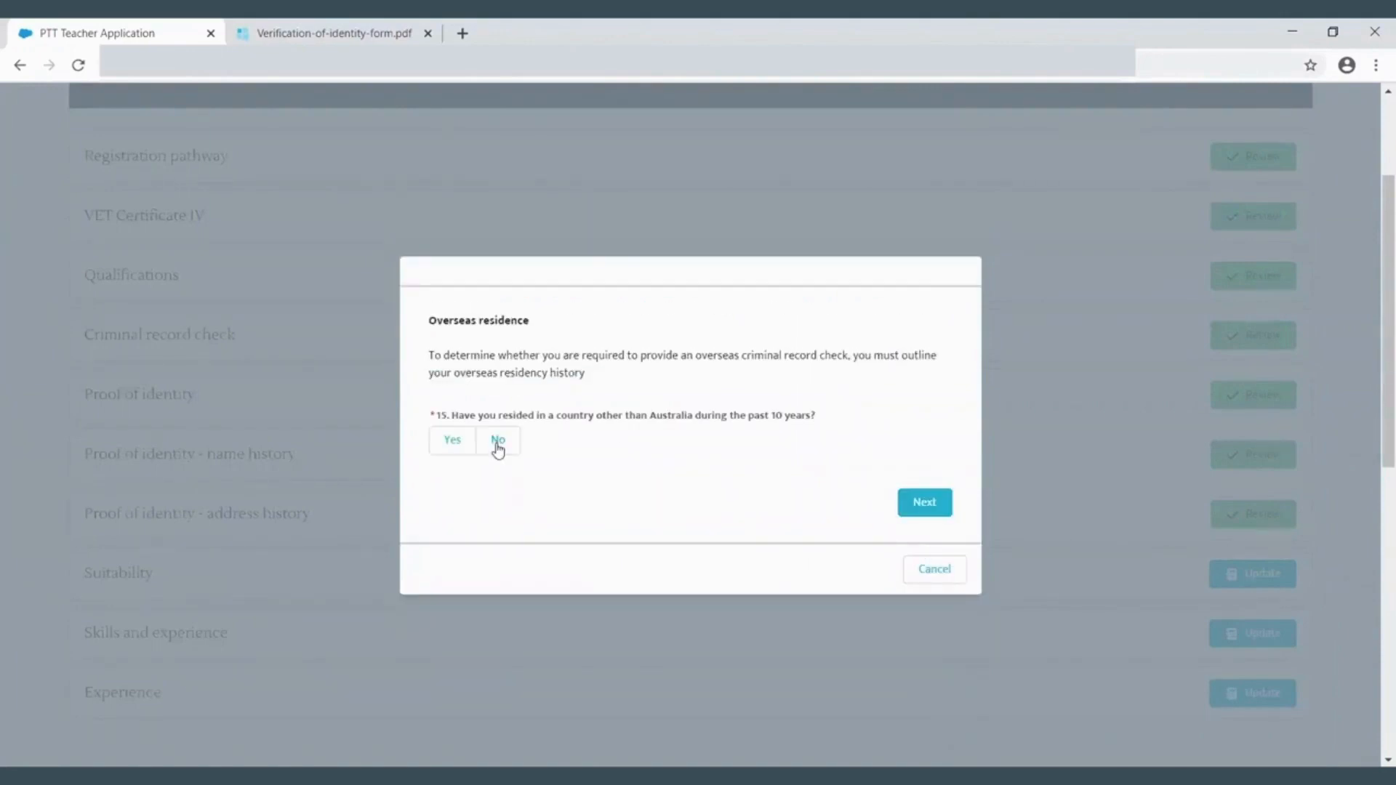
{"action": "left_click", "coordinate": [494, 442]}
{"action": "left_click", "coordinate": [917, 502]}
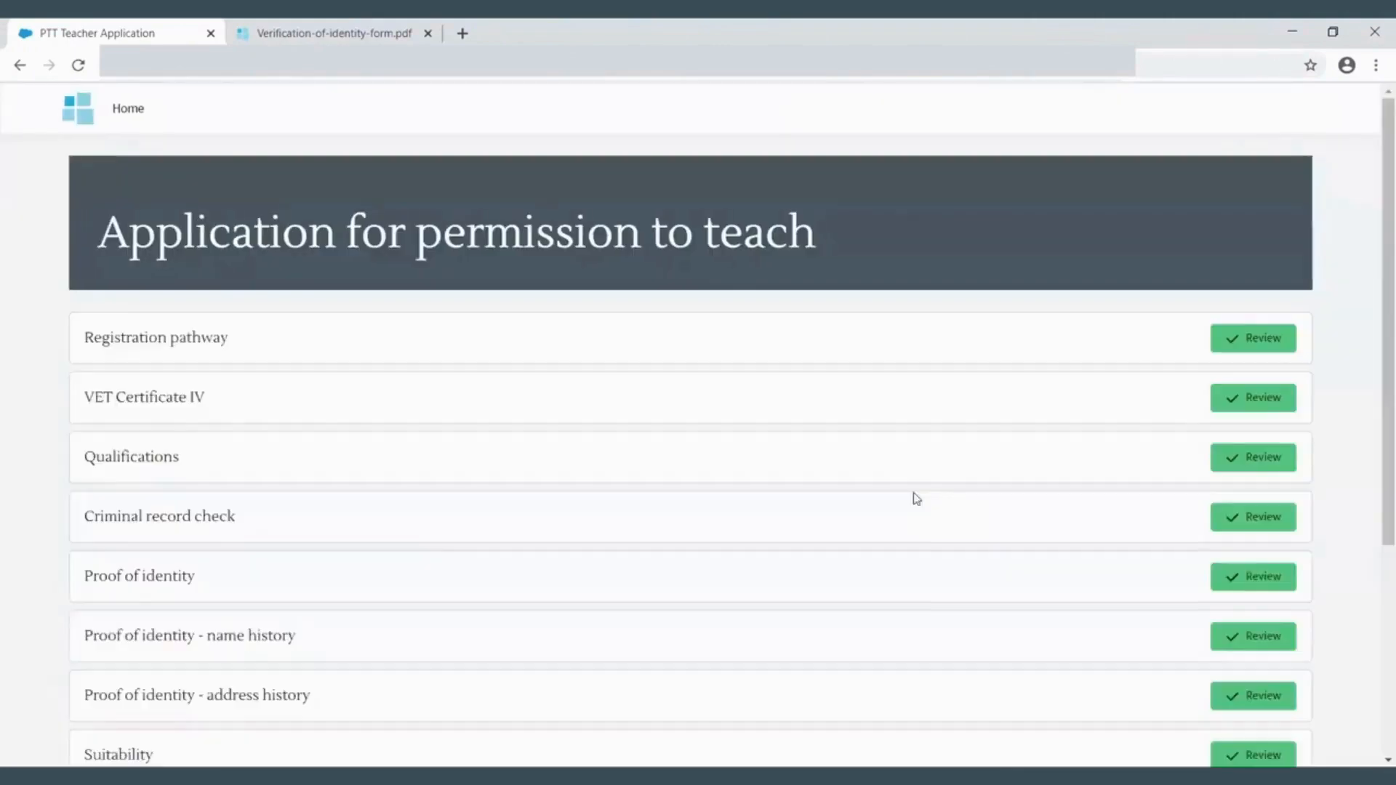
- Enter test in the subject skills and positive relationships fields of the skills and experience questions
{"action": "left_click", "coordinate": [527, 305]}
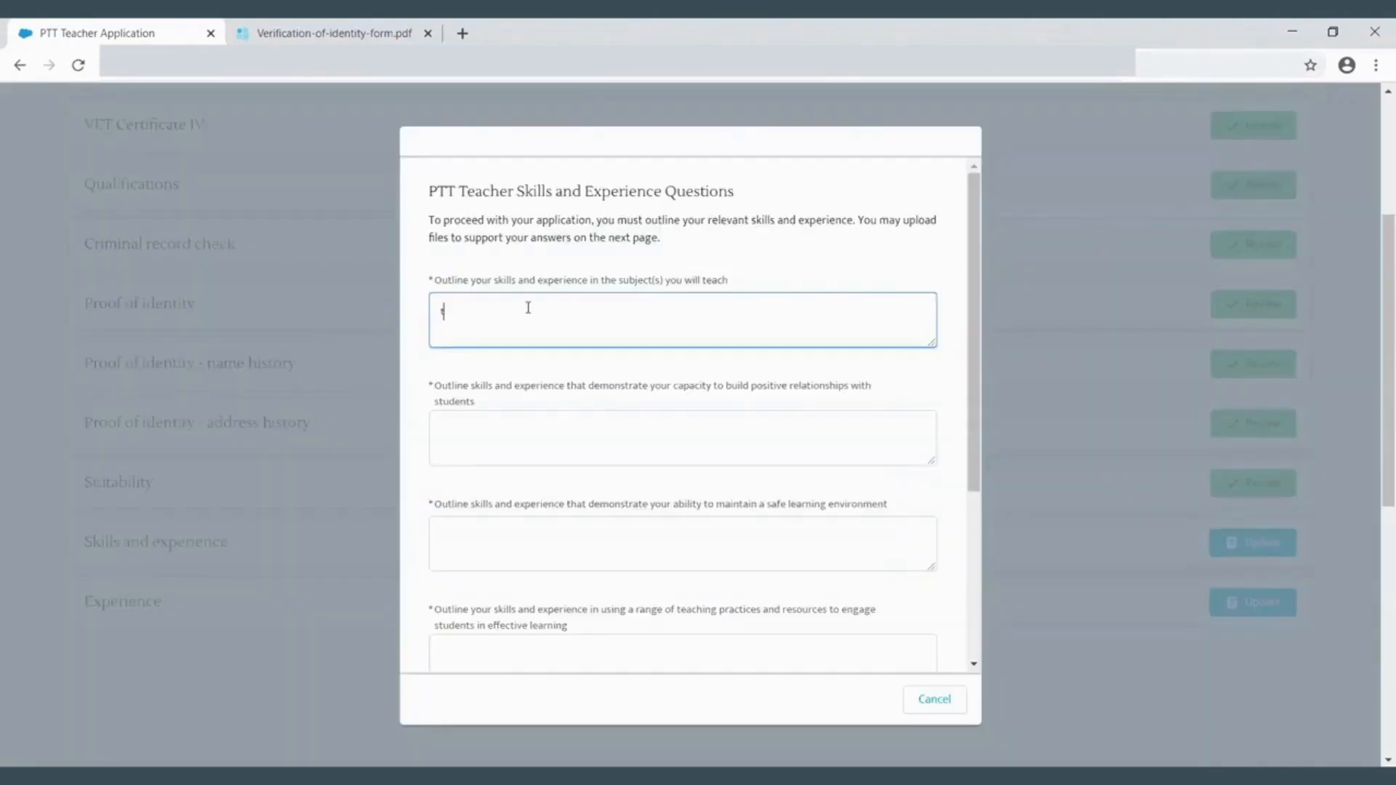
{"action": "type", "text": "test"}
{"action": "left_click", "coordinate": [482, 421]}
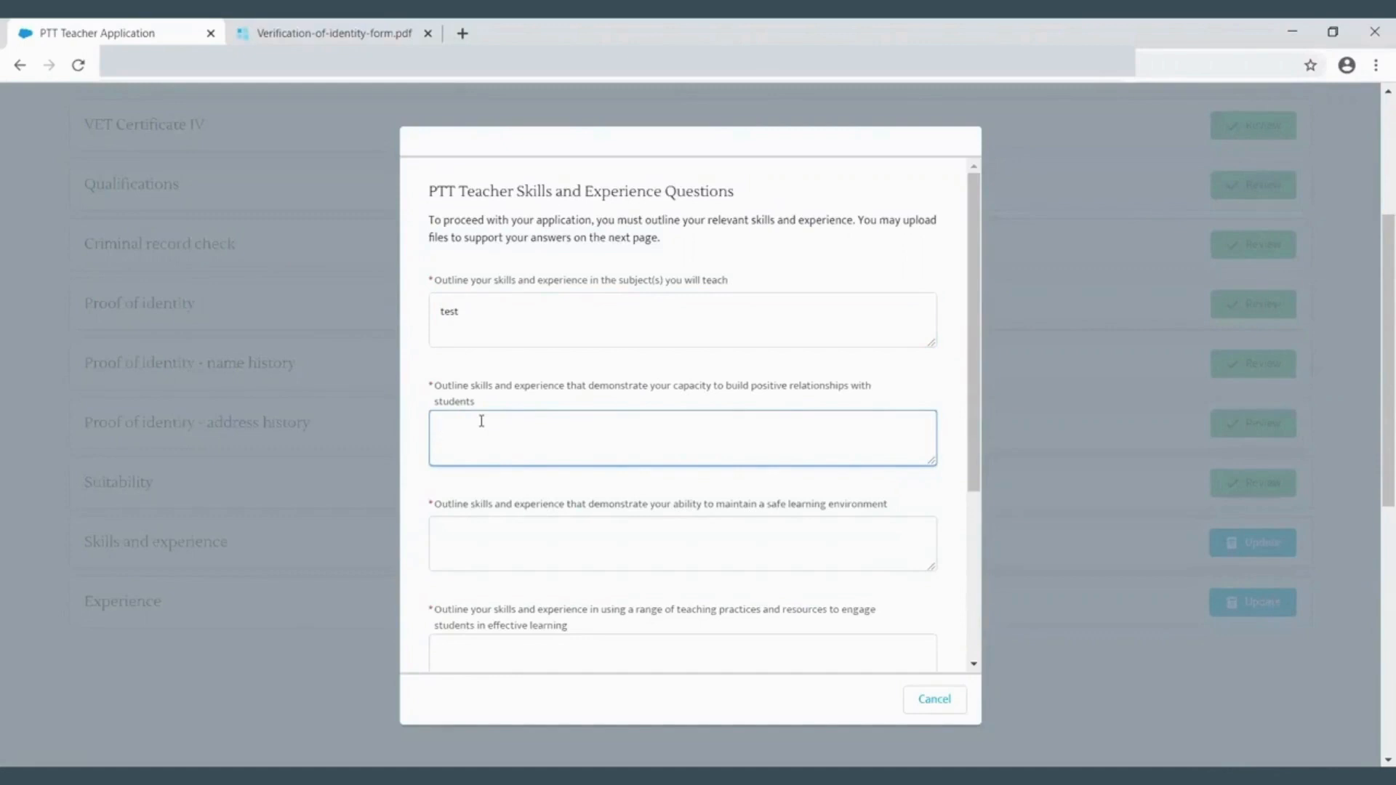
{"action": "type", "text": "test"}
- Enter test in the safe learning environment and teaching practices fields
{"action": "scroll", "coordinate": [545, 412], "scroll_direction": "down", "scroll_amount": 2}
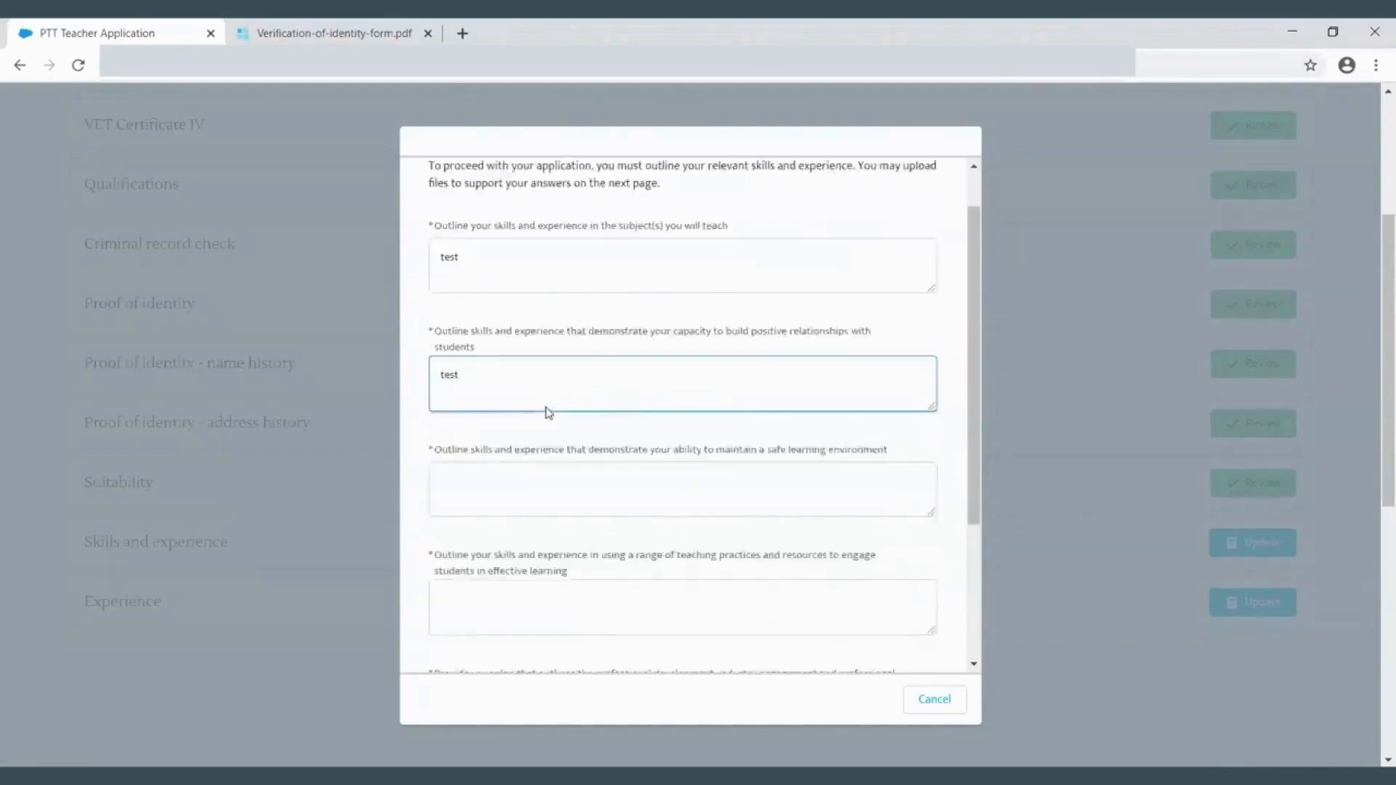
{"action": "left_click", "coordinate": [537, 450]}
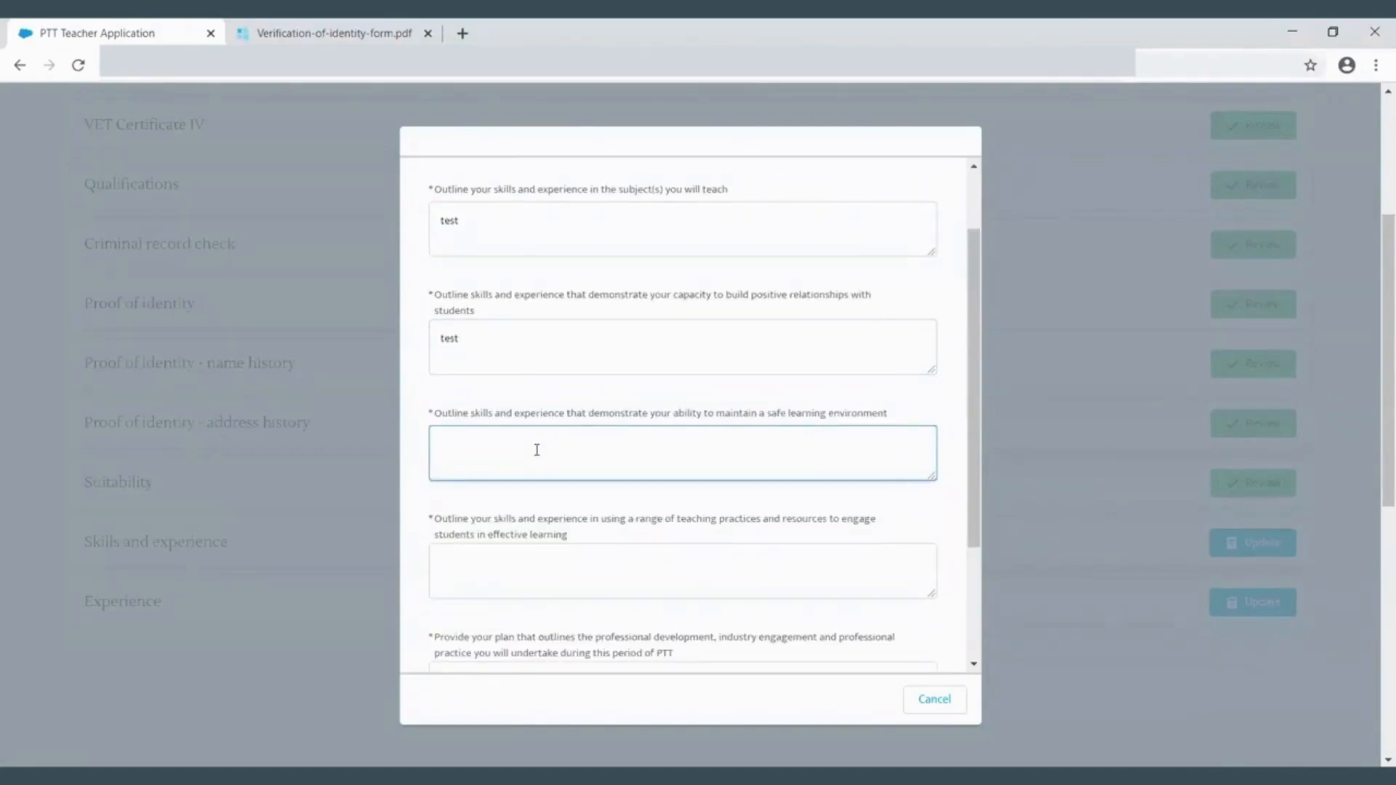
{"action": "type", "text": "test"}
{"action": "scroll", "coordinate": [536, 449], "scroll_direction": "down", "scroll_amount": 4}
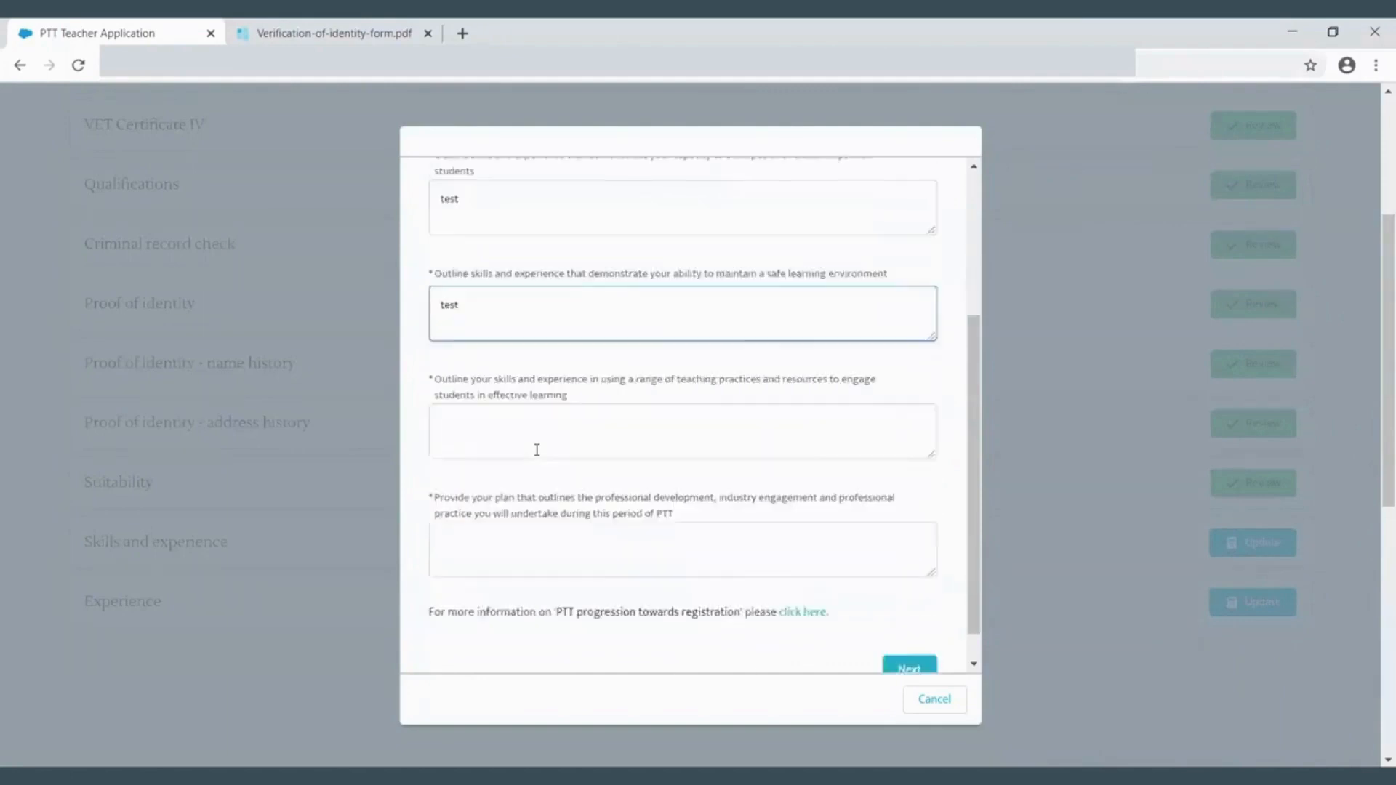
{"action": "left_click", "coordinate": [528, 406]}
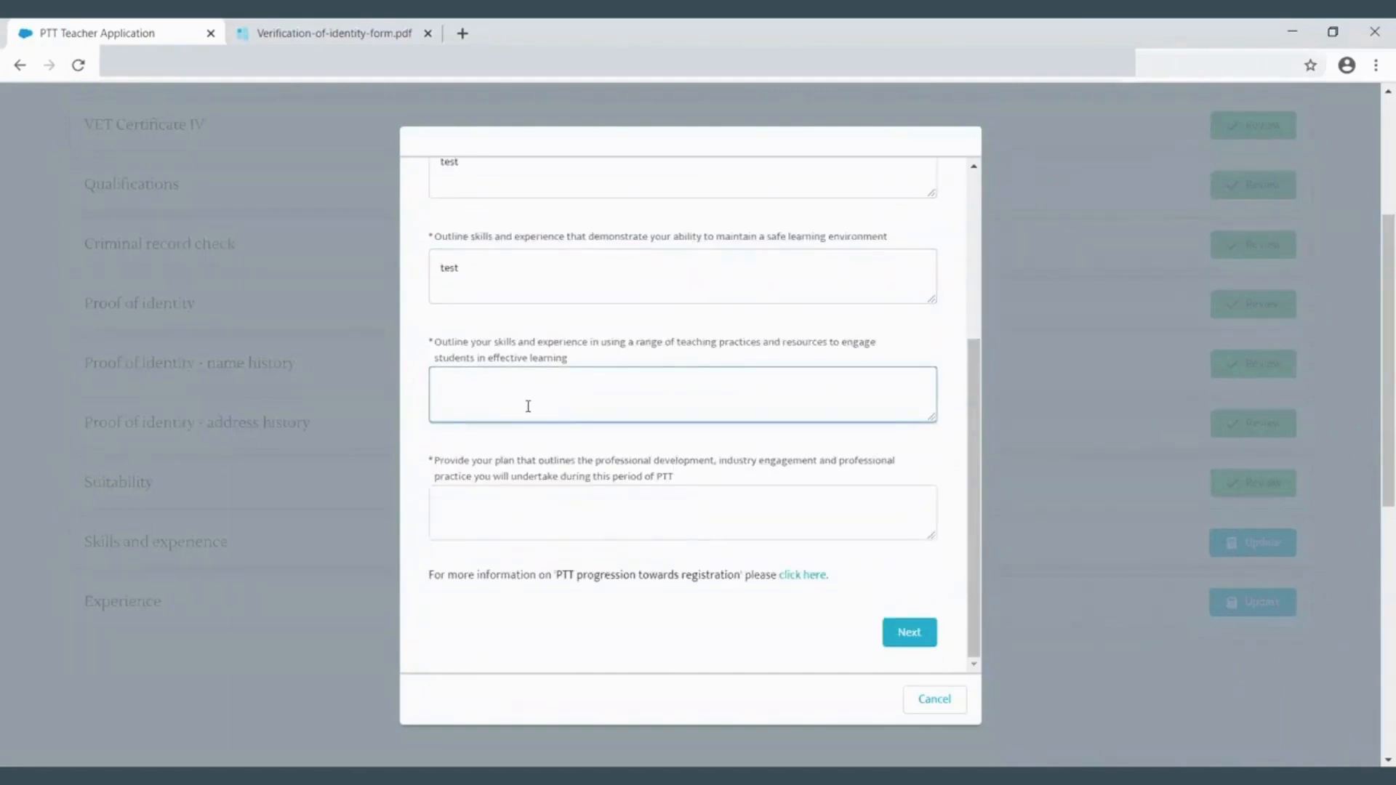
{"action": "type", "text": "test"}
- Re-enter test in the positive relationships and safe learning environment fields
{"action": "scroll", "coordinate": [547, 503], "scroll_direction": "down", "scroll_amount": 3}
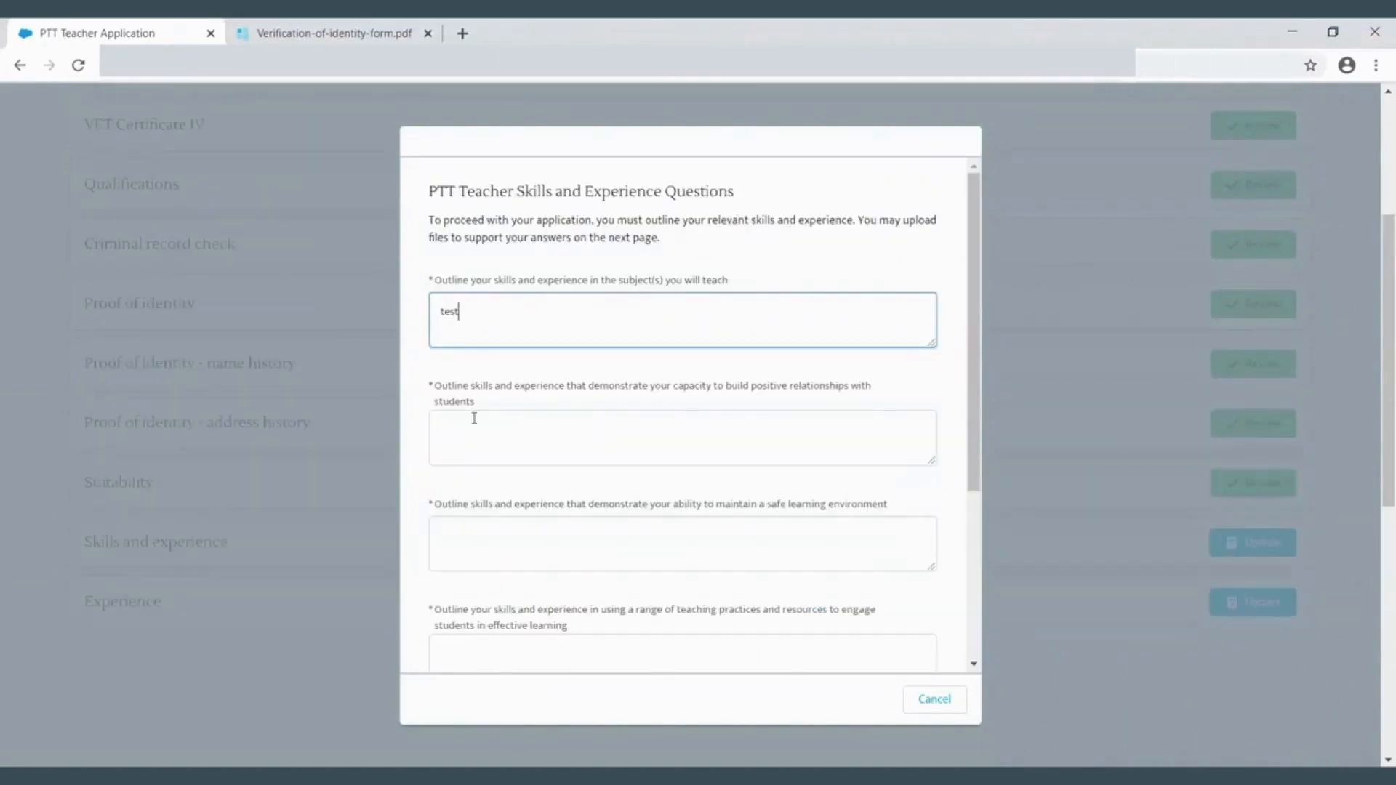
{"action": "left_click", "coordinate": [475, 420]}
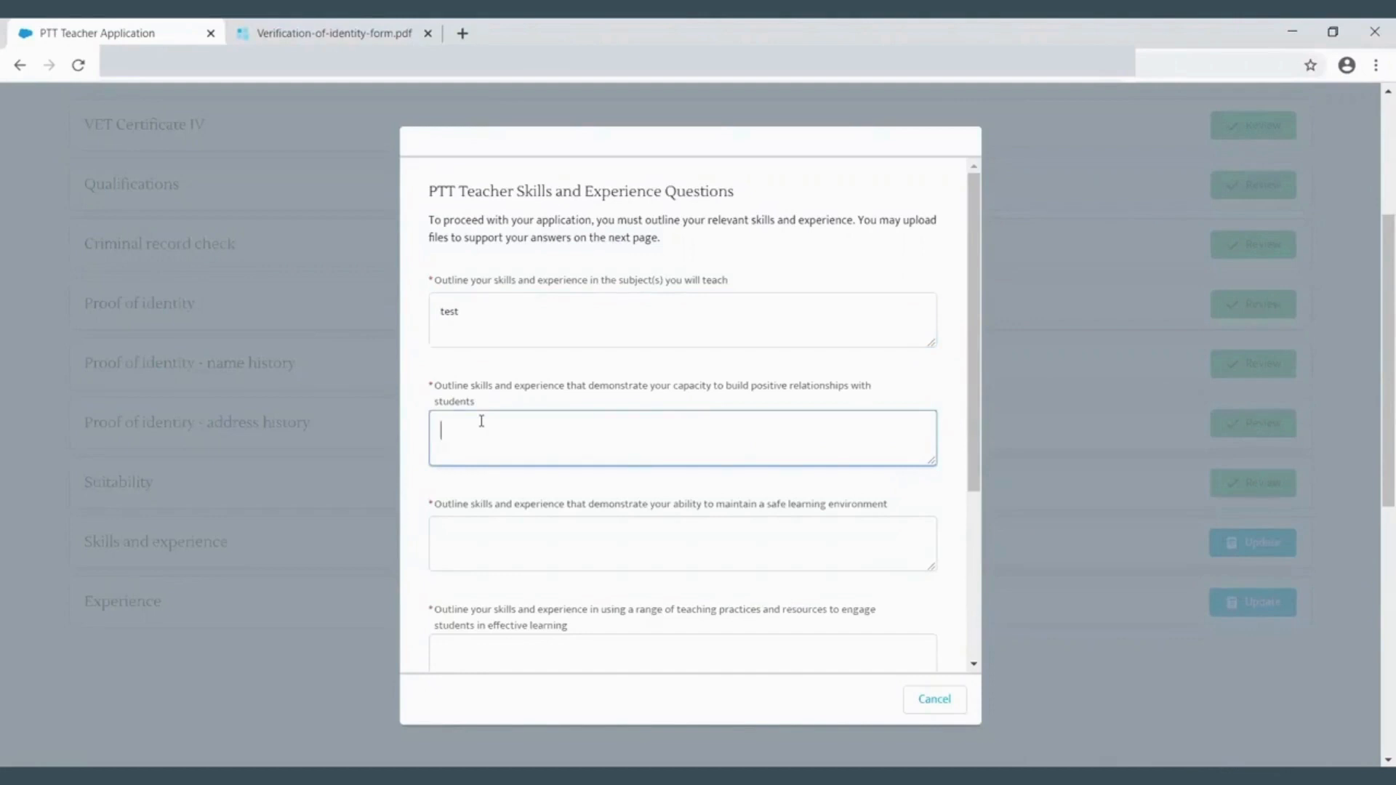
{"action": "type", "text": "test"}
{"action": "scroll", "coordinate": [545, 409], "scroll_direction": "down", "scroll_amount": 1}
{"action": "left_click", "coordinate": [537, 448]}
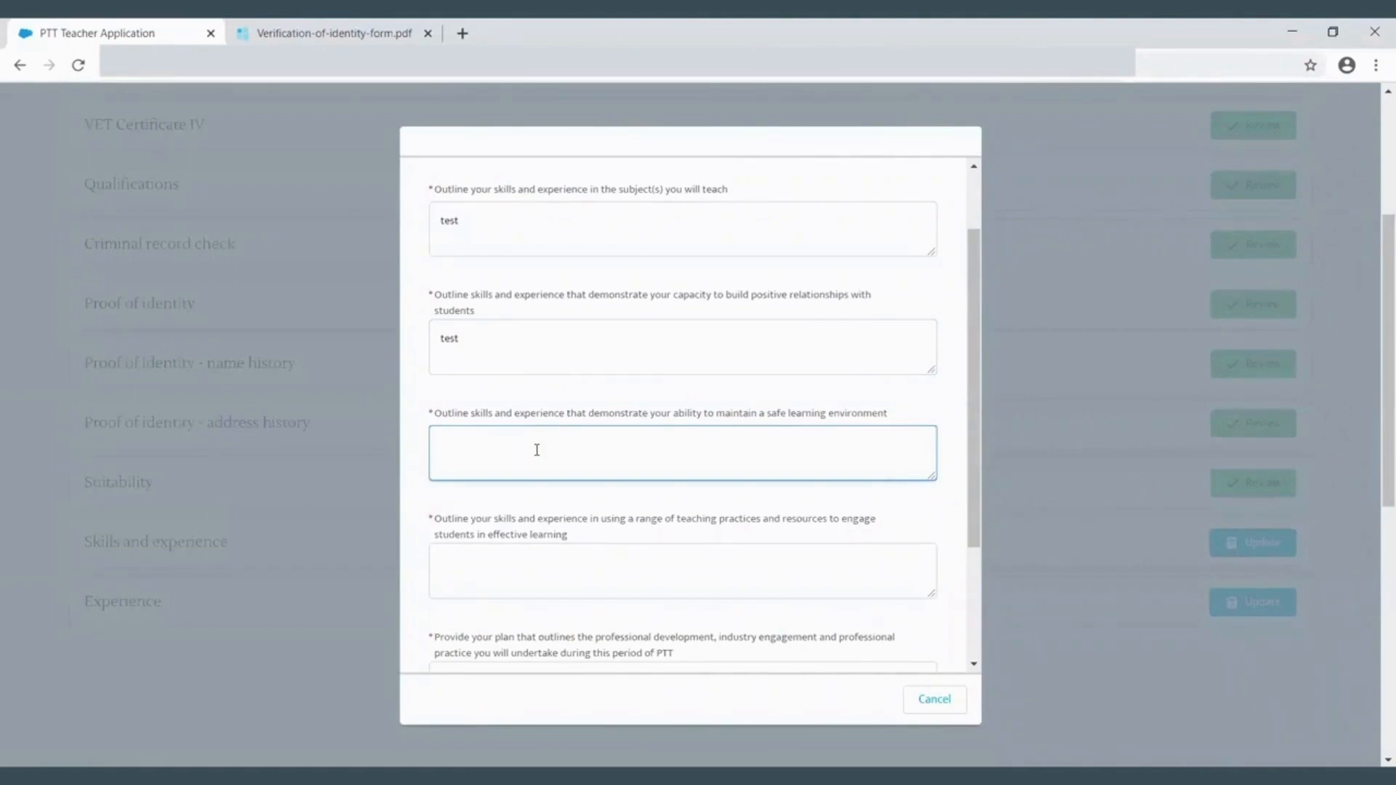
{"action": "type", "text": "test"}
- Re-enter test in the teaching practices field and proceed to the file upload page
{"action": "scroll", "coordinate": [537, 450], "scroll_direction": "down", "scroll_amount": 2}
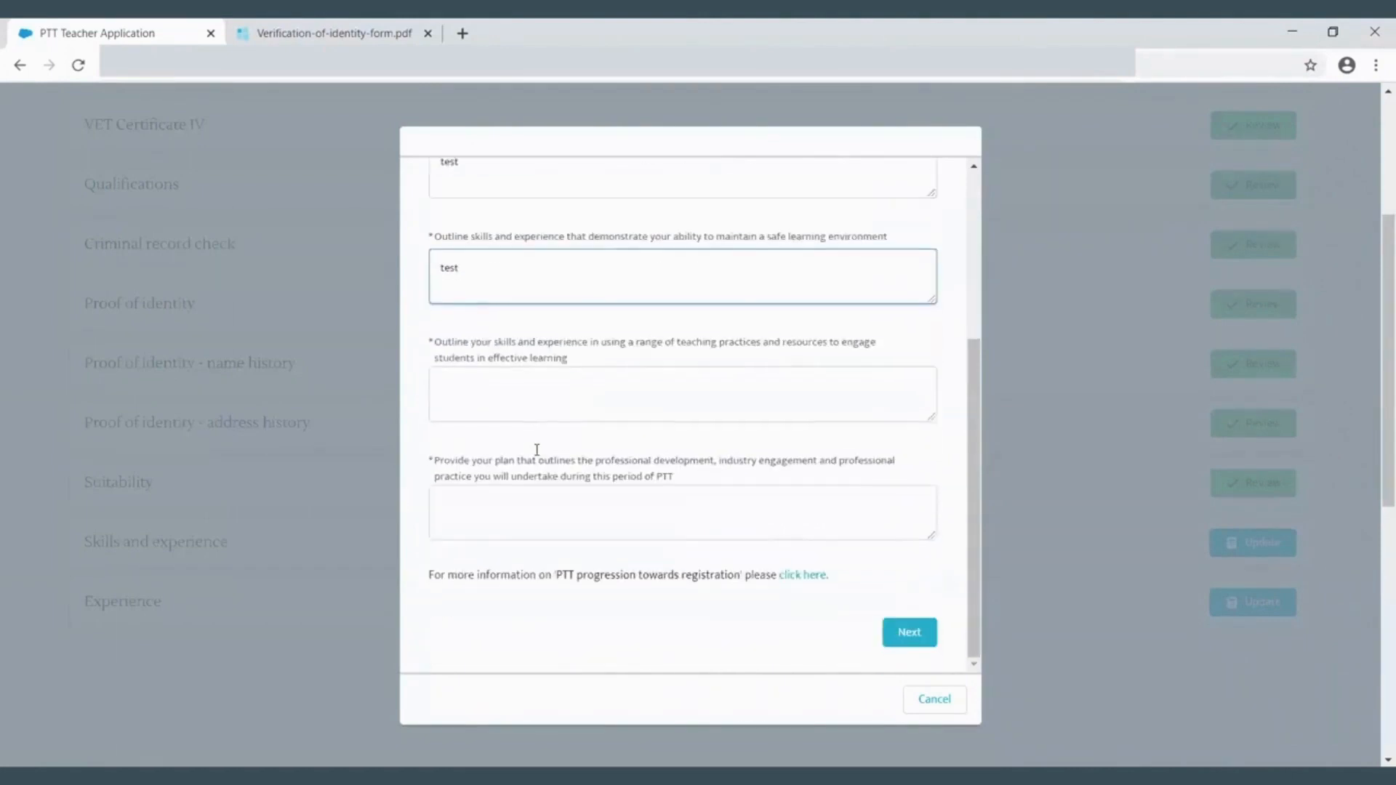
{"action": "left_click", "coordinate": [528, 405]}
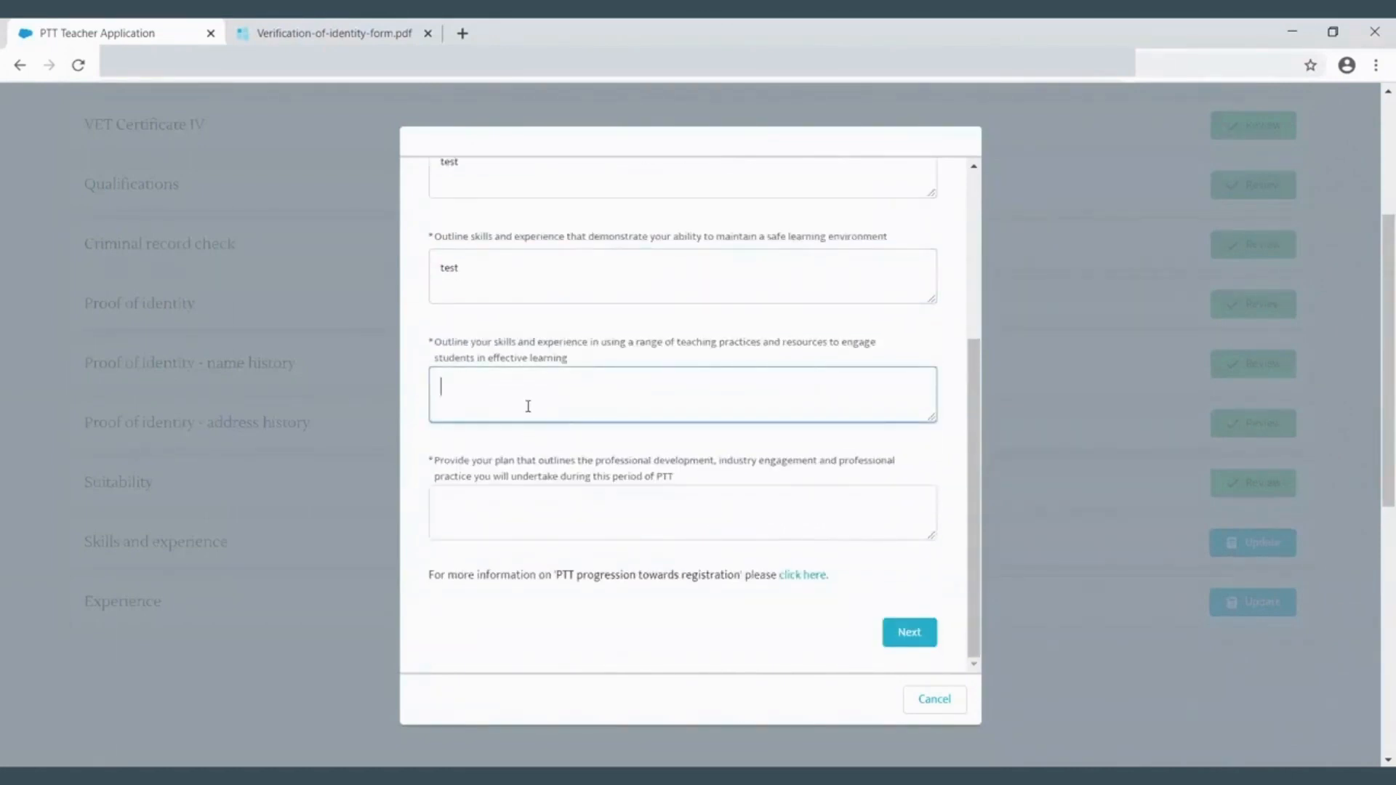
{"action": "type", "text": "test"}
{"action": "scroll", "coordinate": [545, 502], "scroll_direction": "down", "scroll_amount": 2}
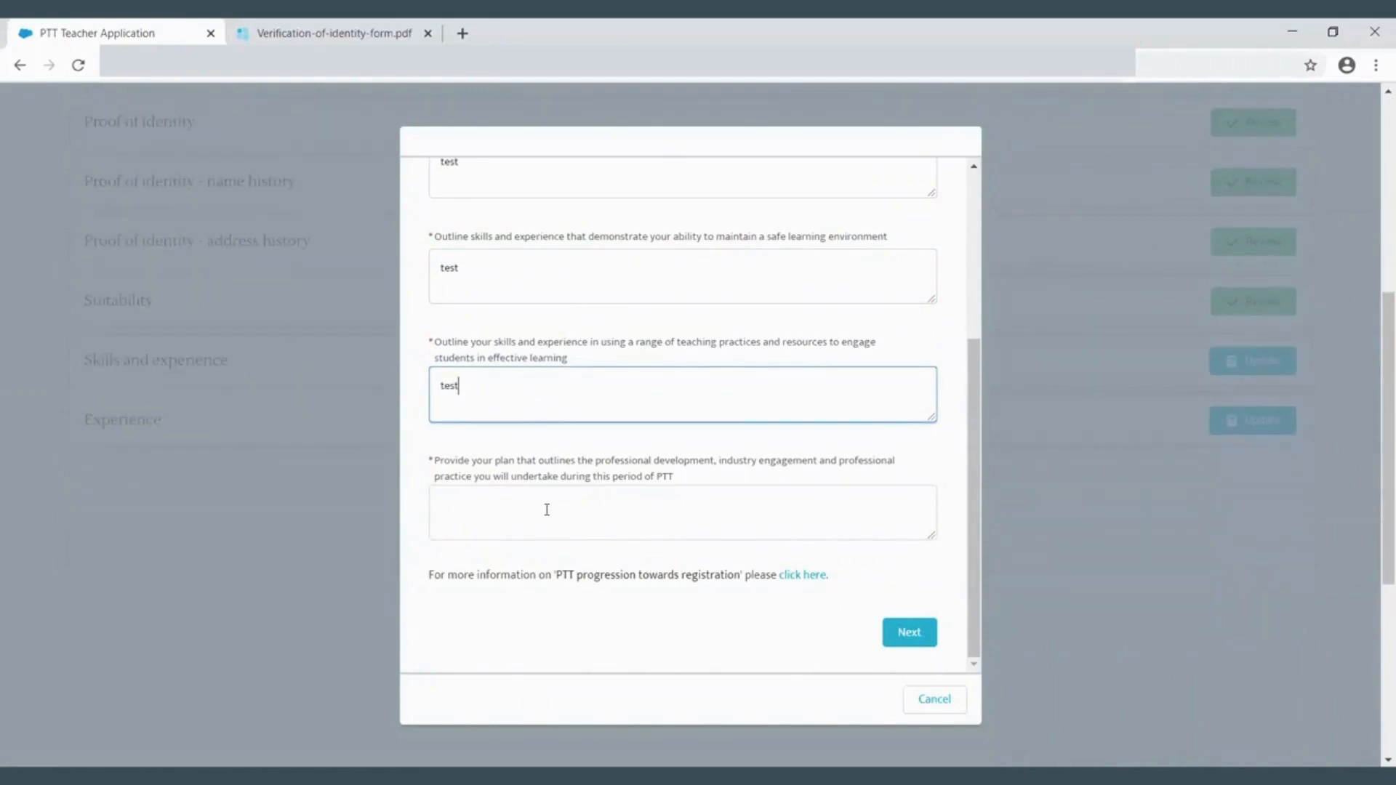
{"action": "left_click", "coordinate": [902, 637]}
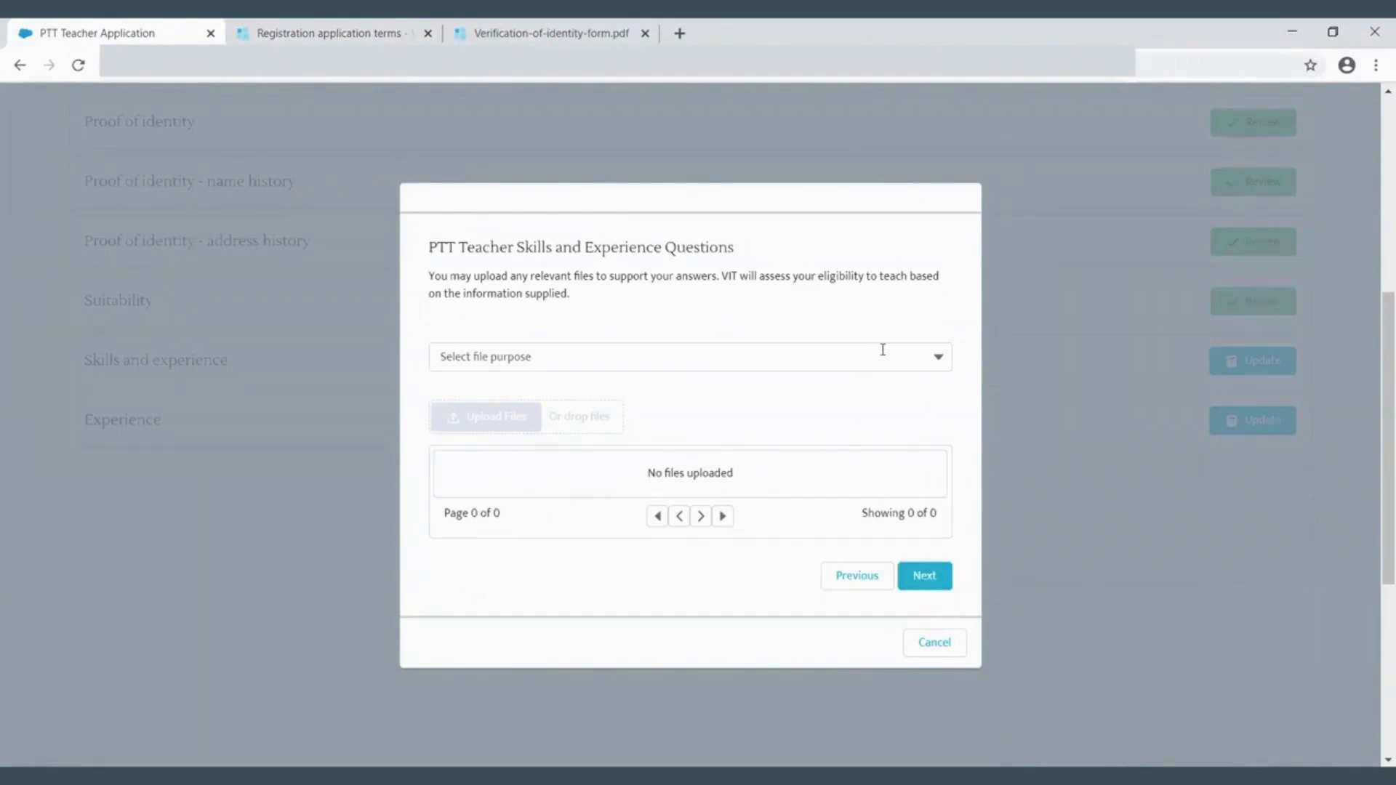
- Set the file purpose to Skills and experience in teaching, upload PDF file C.pdf, and finish
{"action": "left_click", "coordinate": [934, 356]}
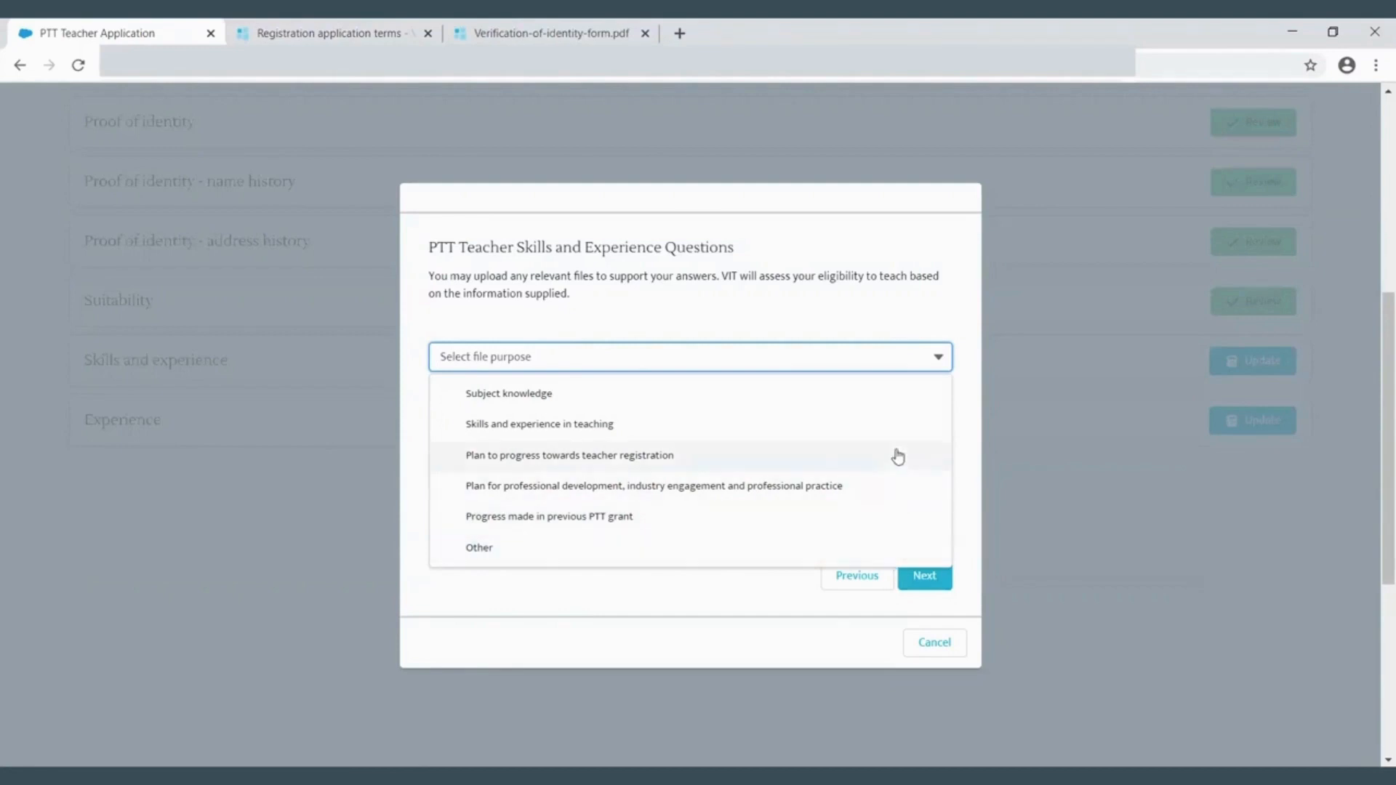
{"action": "left_click", "coordinate": [896, 425]}
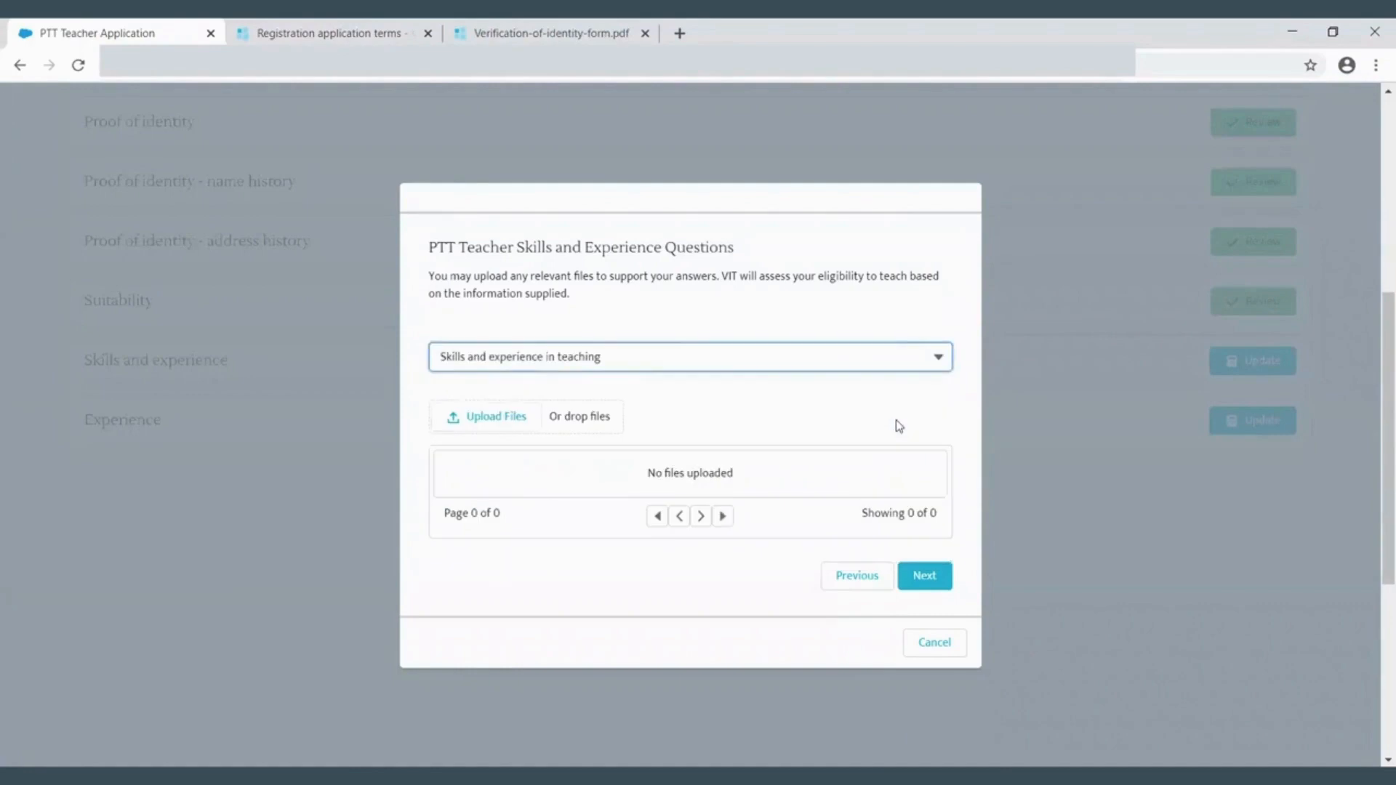
{"action": "left_click", "coordinate": [477, 416]}
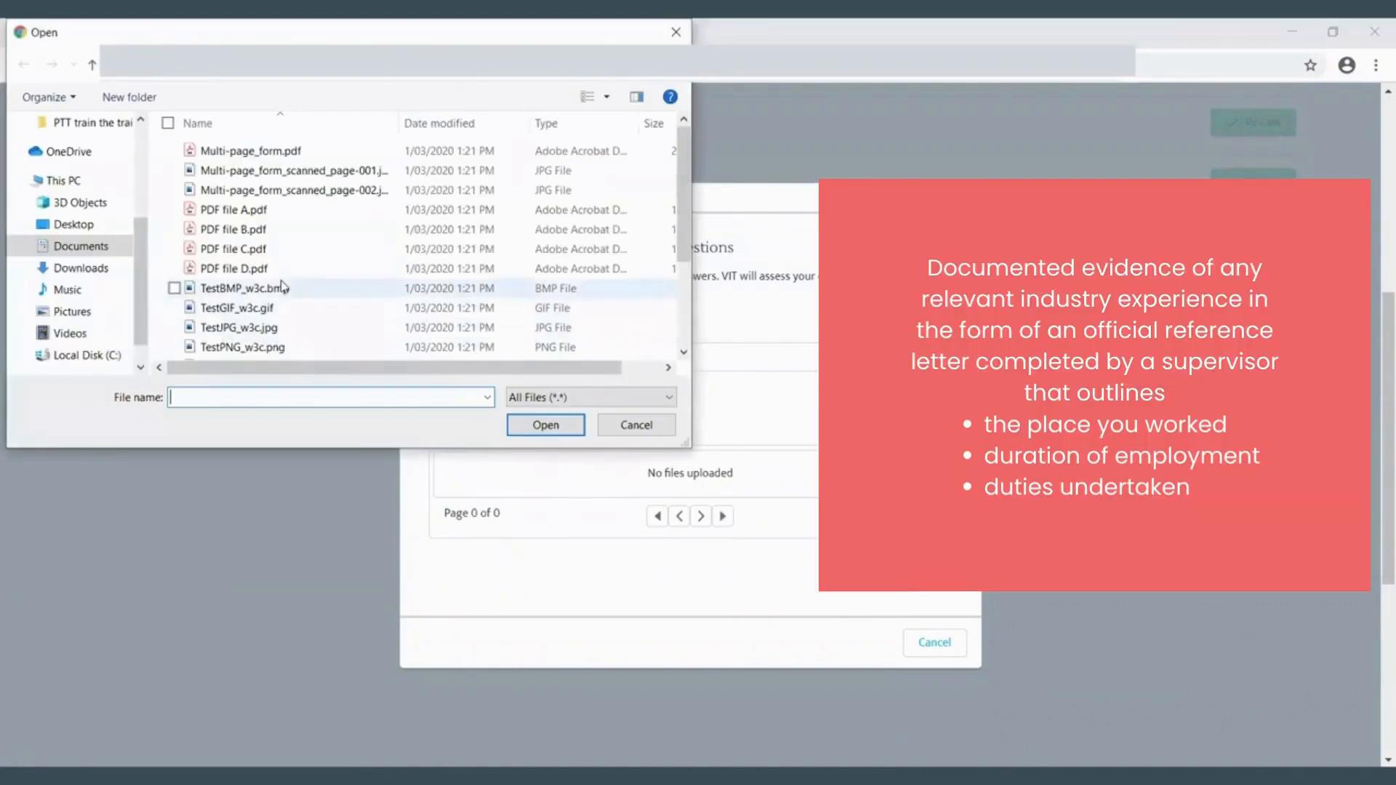
{"action": "left_click", "coordinate": [277, 250]}
{"action": "left_click", "coordinate": [546, 424]}
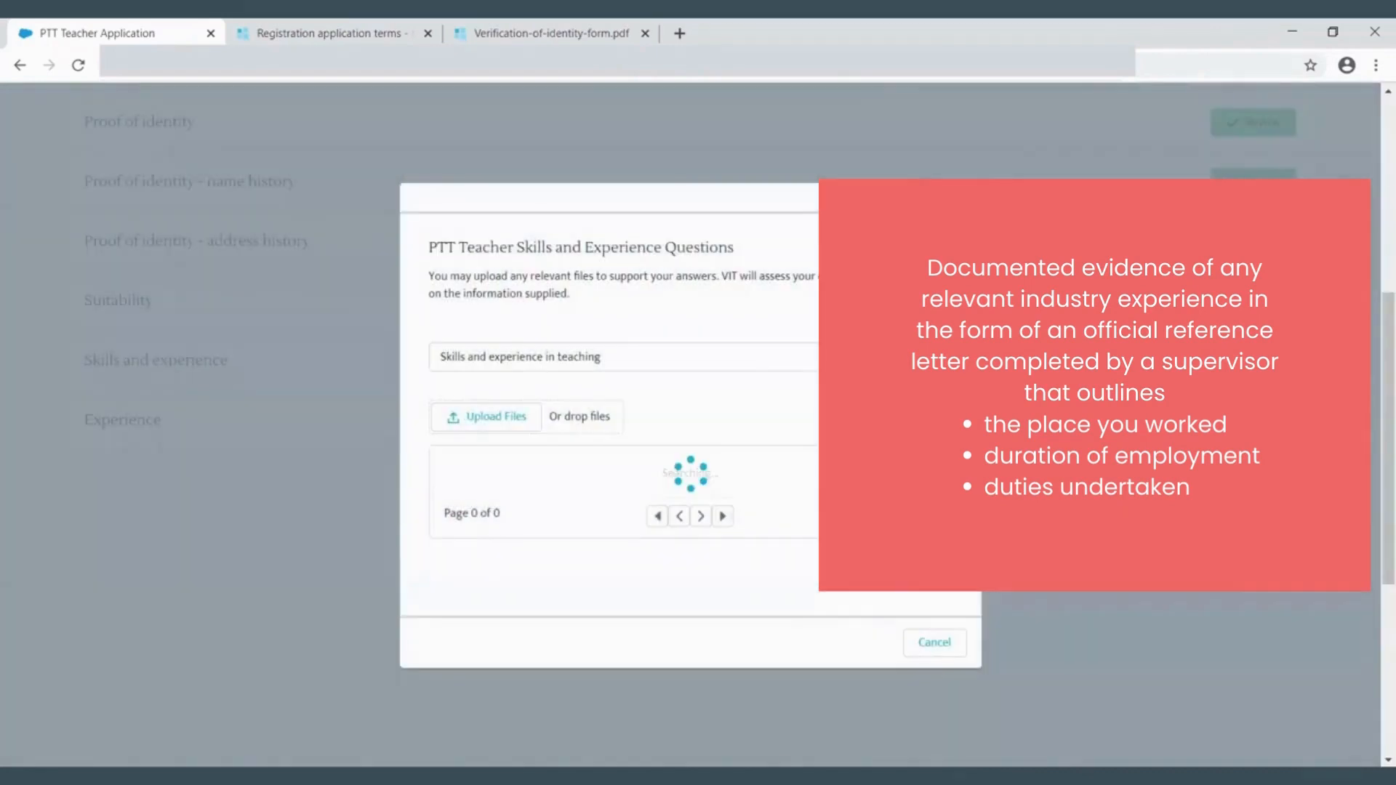
{"action": "left_click", "coordinate": [940, 604]}
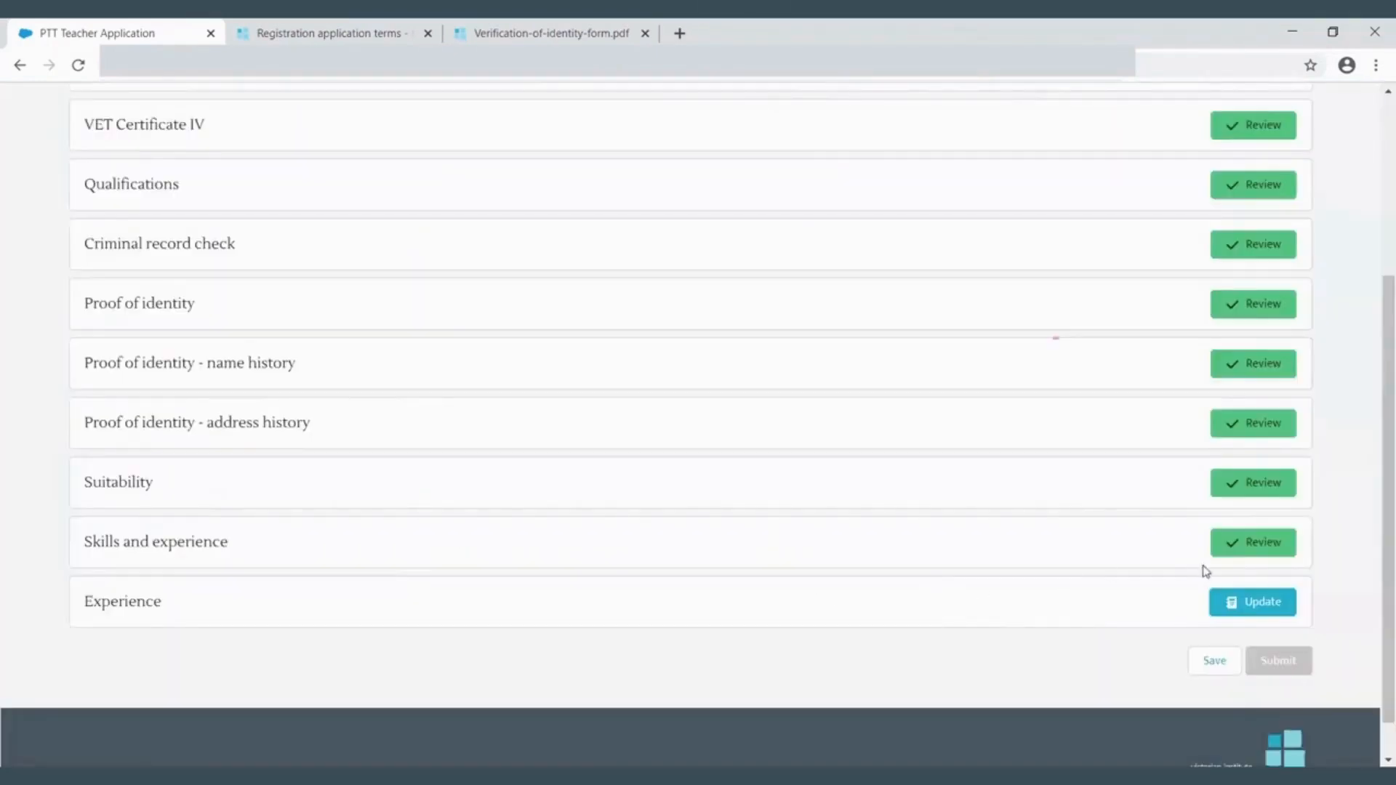
- Reopen the skills and experience section to review the entered answers, then close it
{"action": "left_click", "coordinate": [1240, 545]}
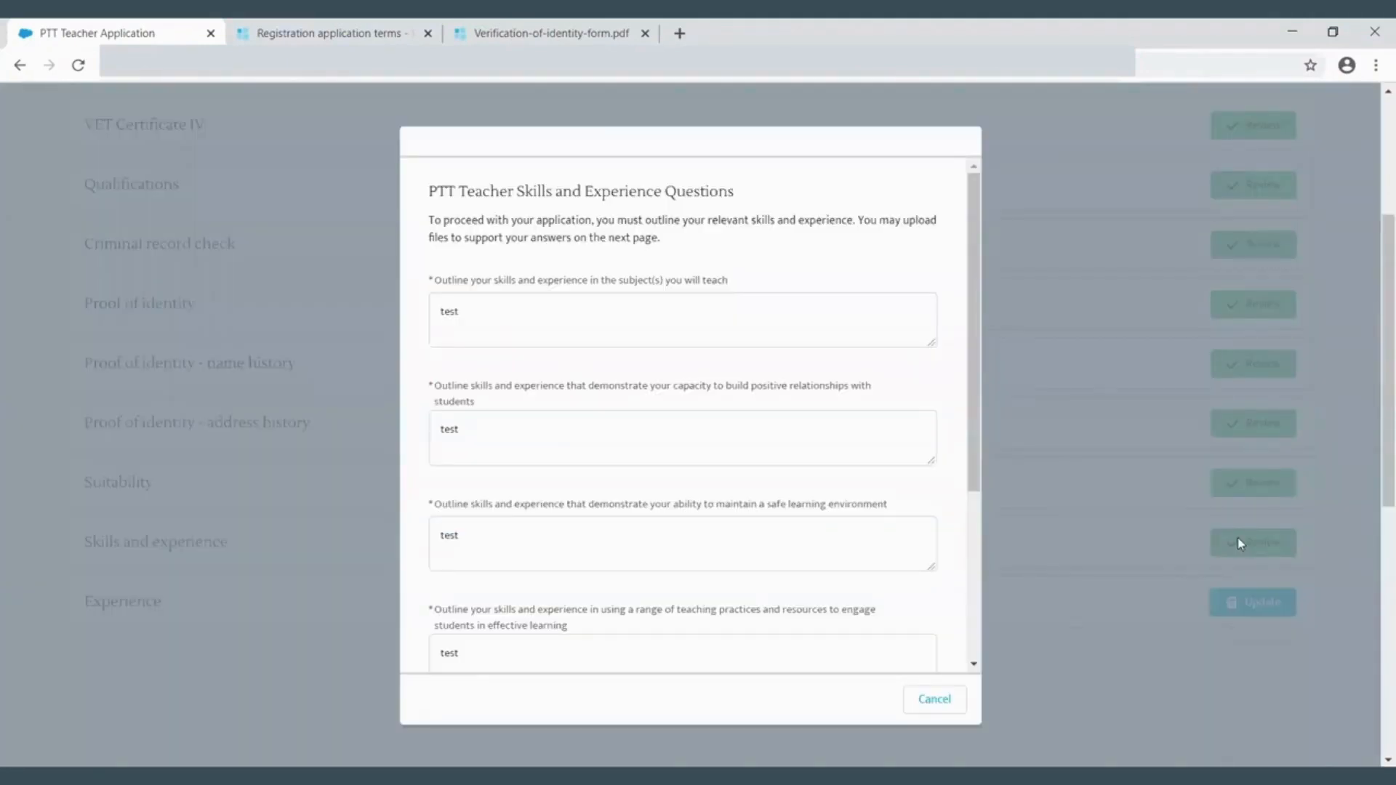
{"action": "key", "text": "Escape"}
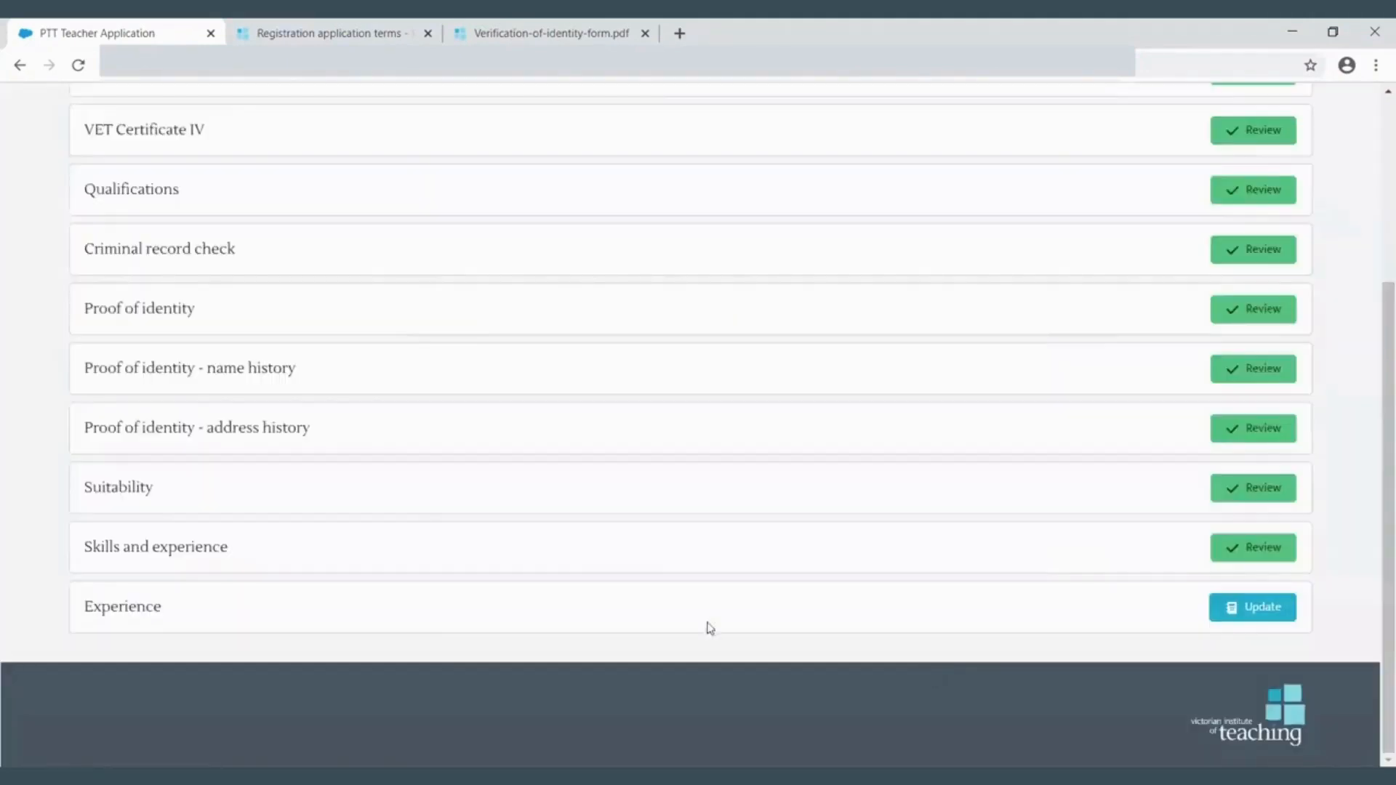
- Open the Experience section and continue with the listed teaching experience entry
{"action": "left_click", "coordinate": [1264, 618]}
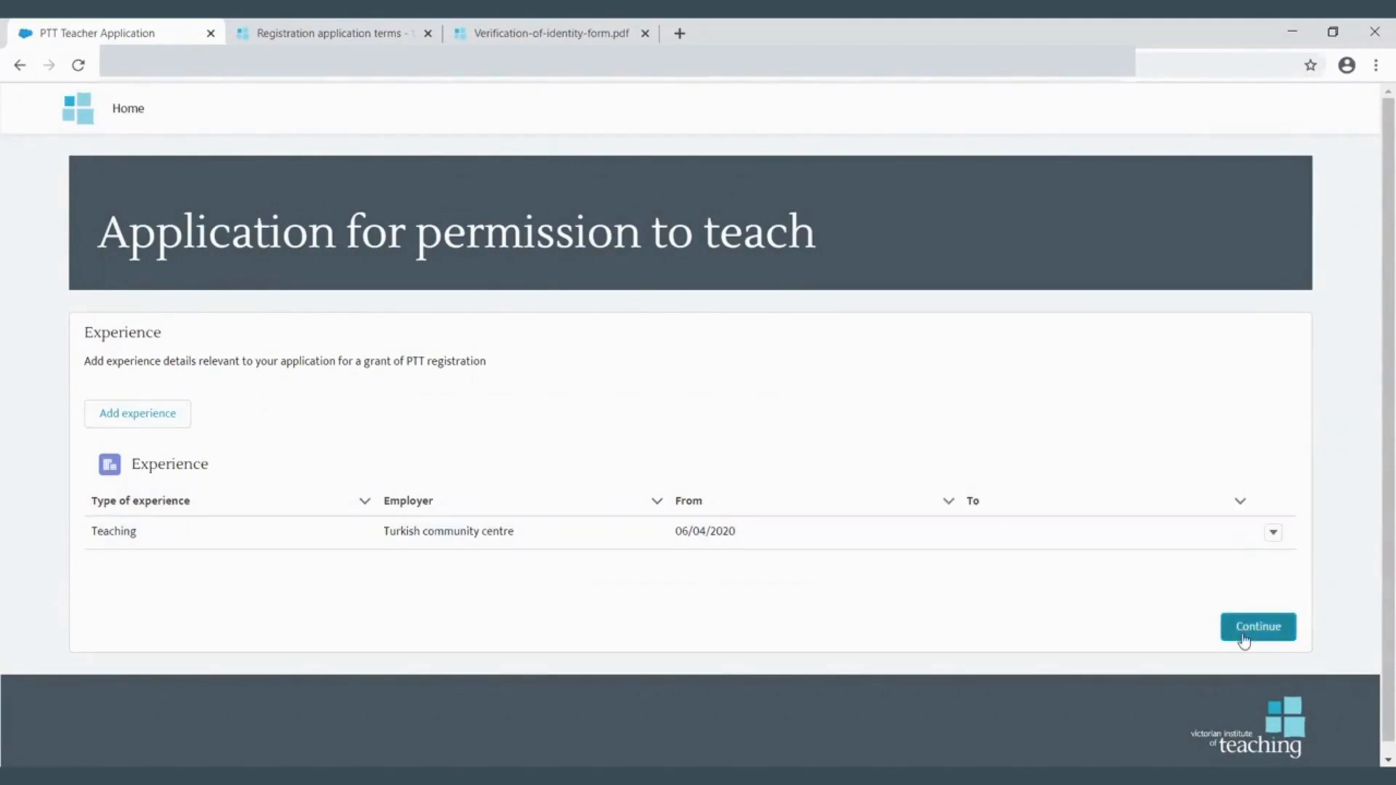
{"action": "left_click", "coordinate": [1245, 640]}
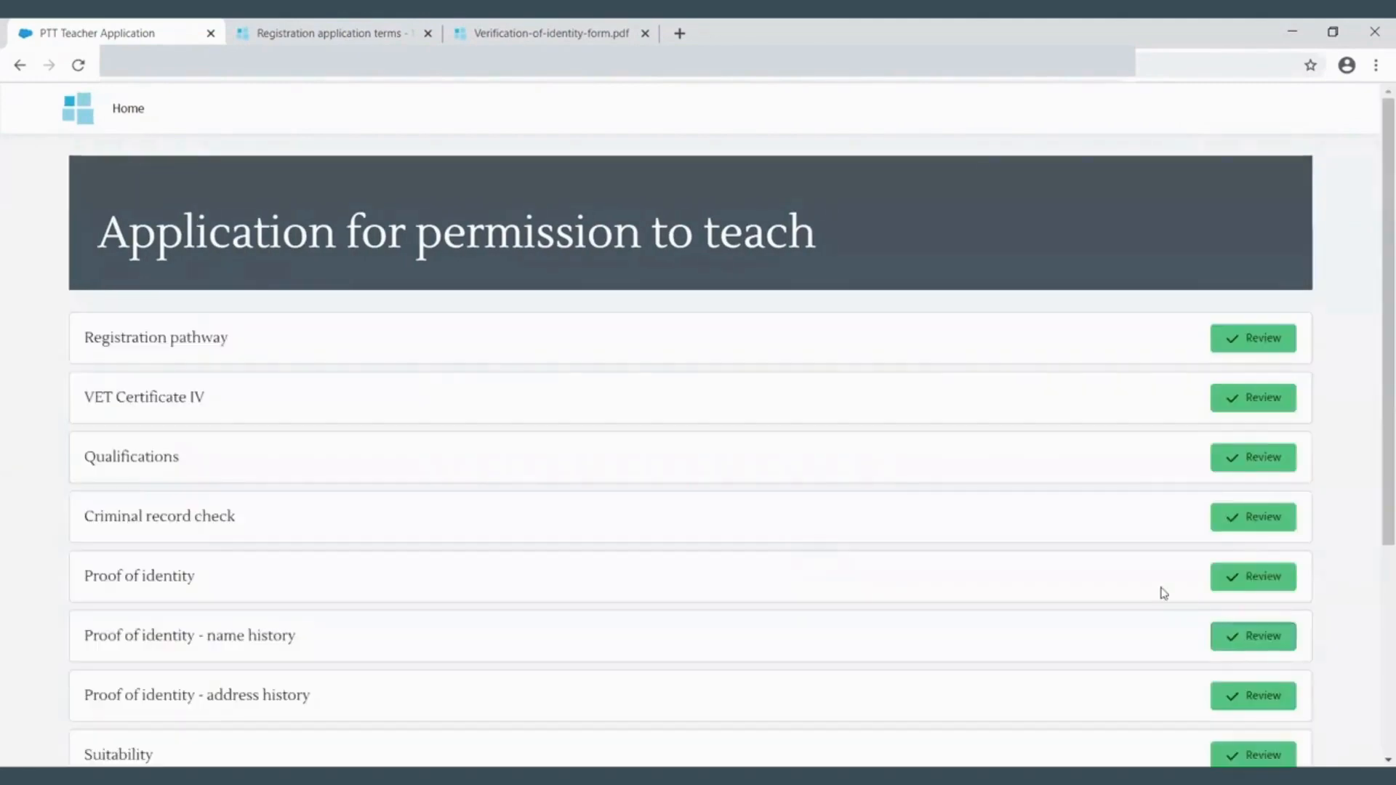
- Submit the application, ticking all four declarations in the submission dialog and proceeding
{"action": "scroll", "coordinate": [1164, 593], "scroll_direction": "down", "scroll_amount": 4}
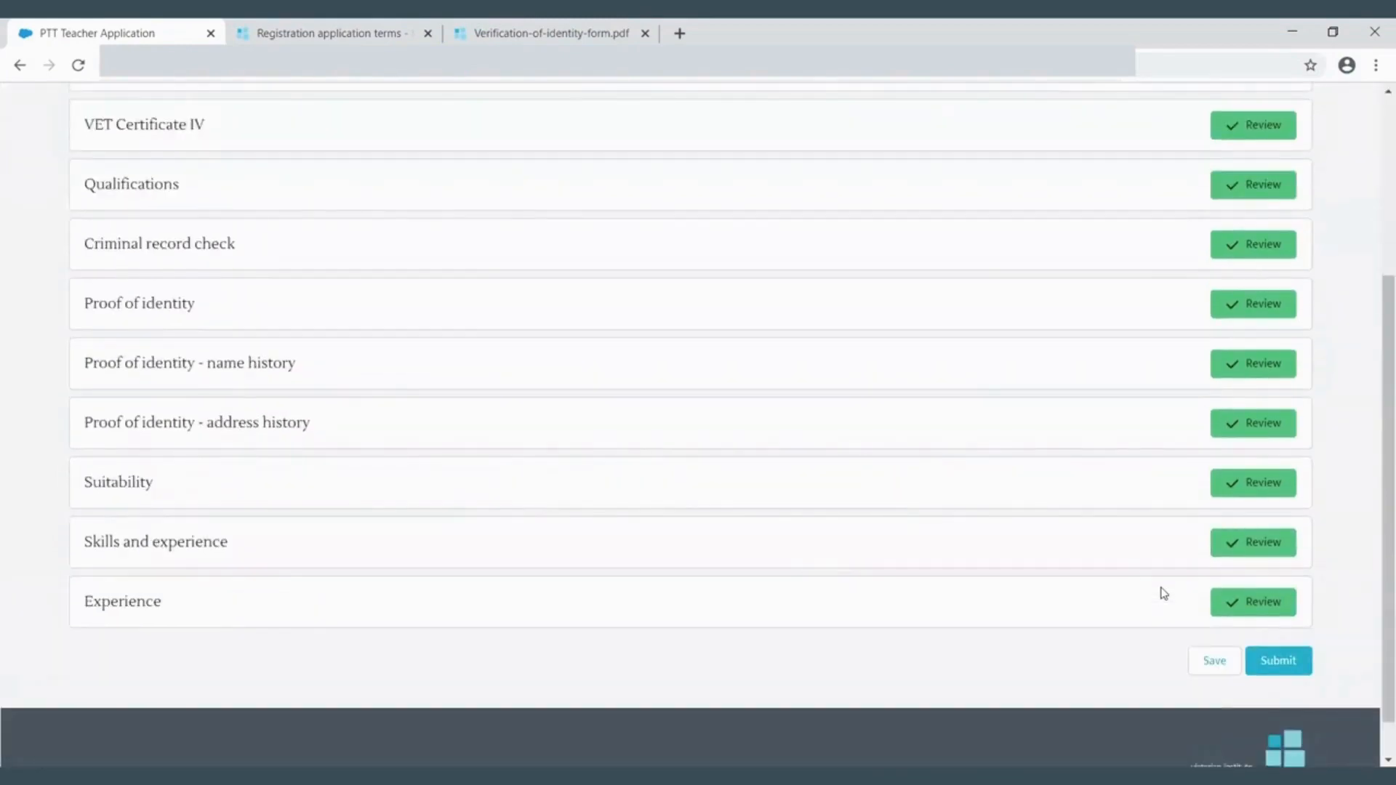
{"action": "scroll", "coordinate": [1164, 593], "scroll_direction": "up", "scroll_amount": 1}
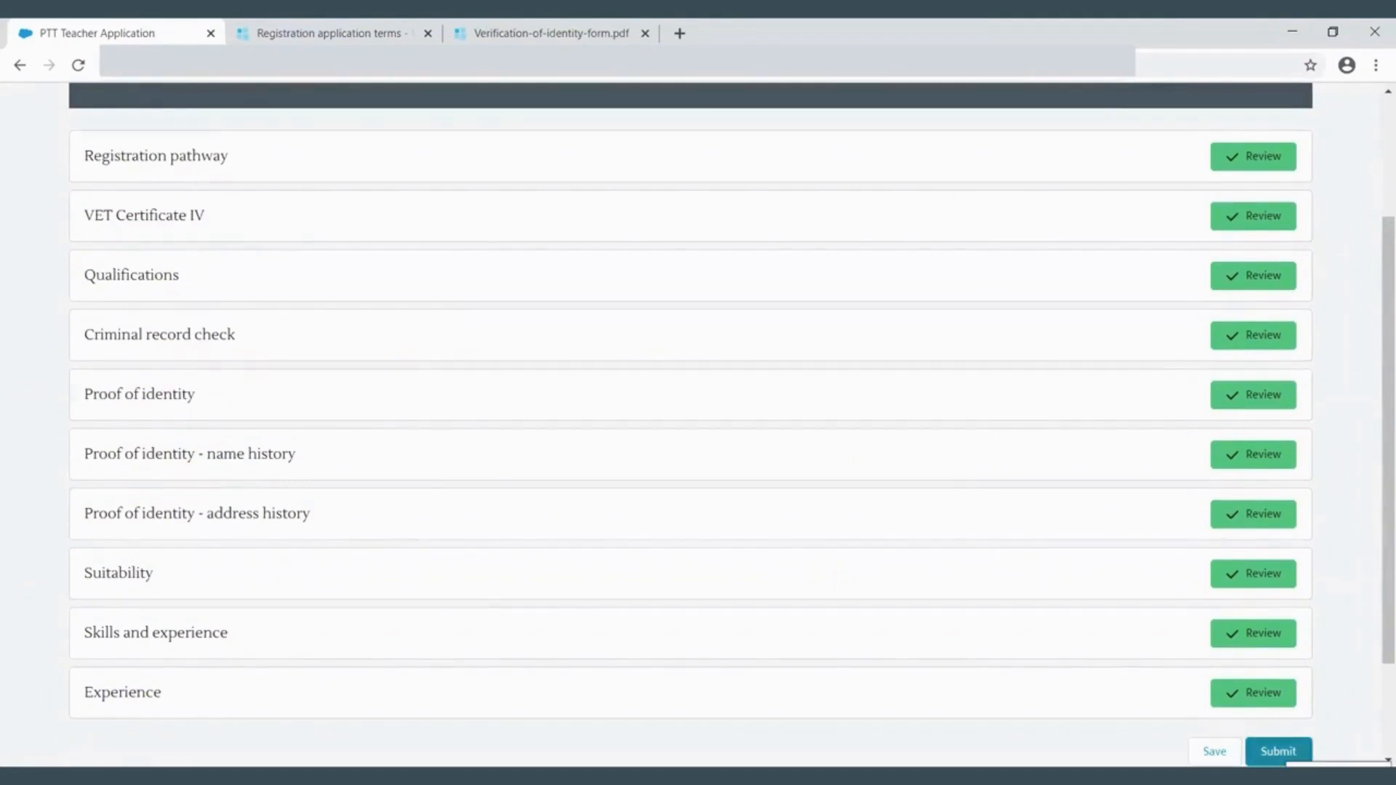
{"action": "left_click", "coordinate": [1278, 751]}
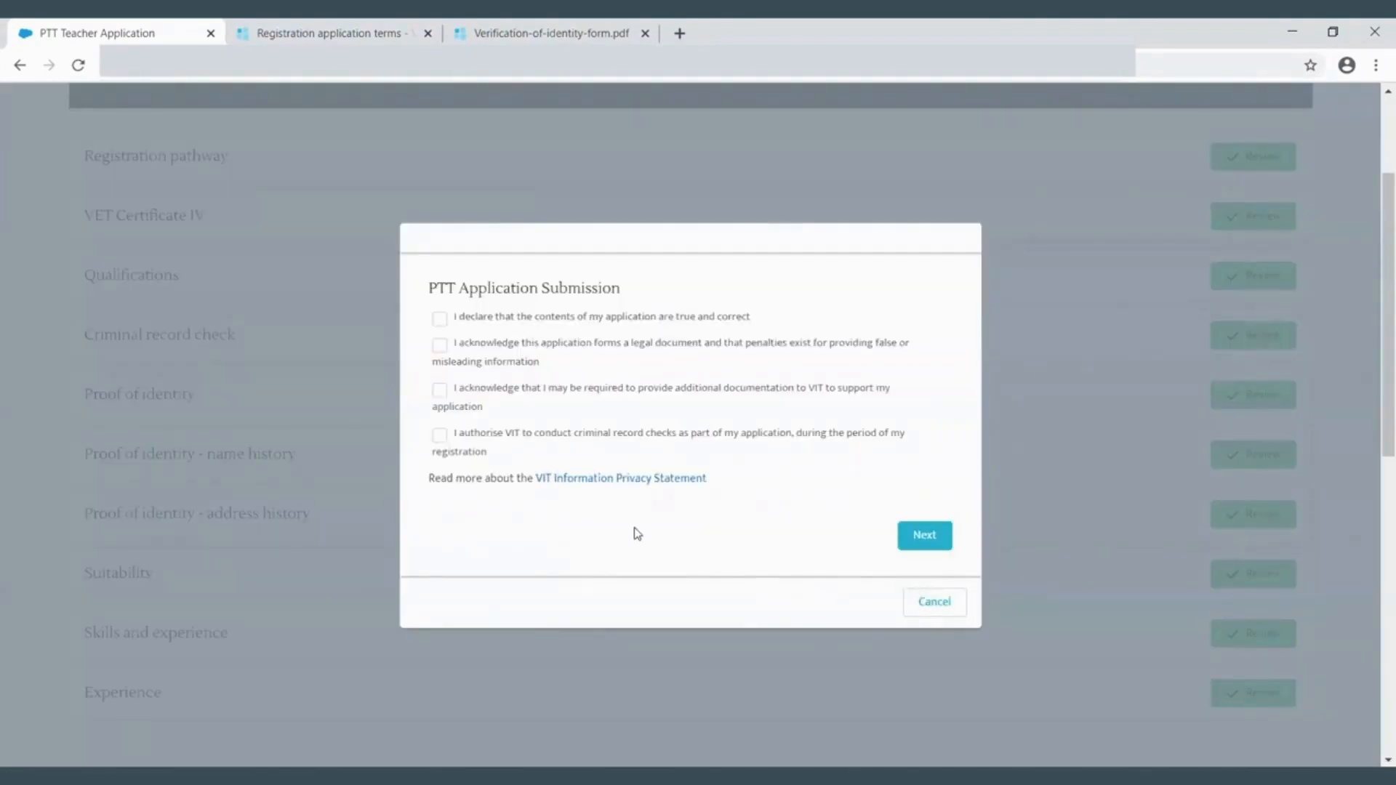
{"action": "left_click", "coordinate": [439, 319]}
{"action": "left_click", "coordinate": [439, 345]}
{"action": "left_click", "coordinate": [439, 390]}
{"action": "left_click", "coordinate": [439, 435]}
{"action": "left_click", "coordinate": [924, 537]}
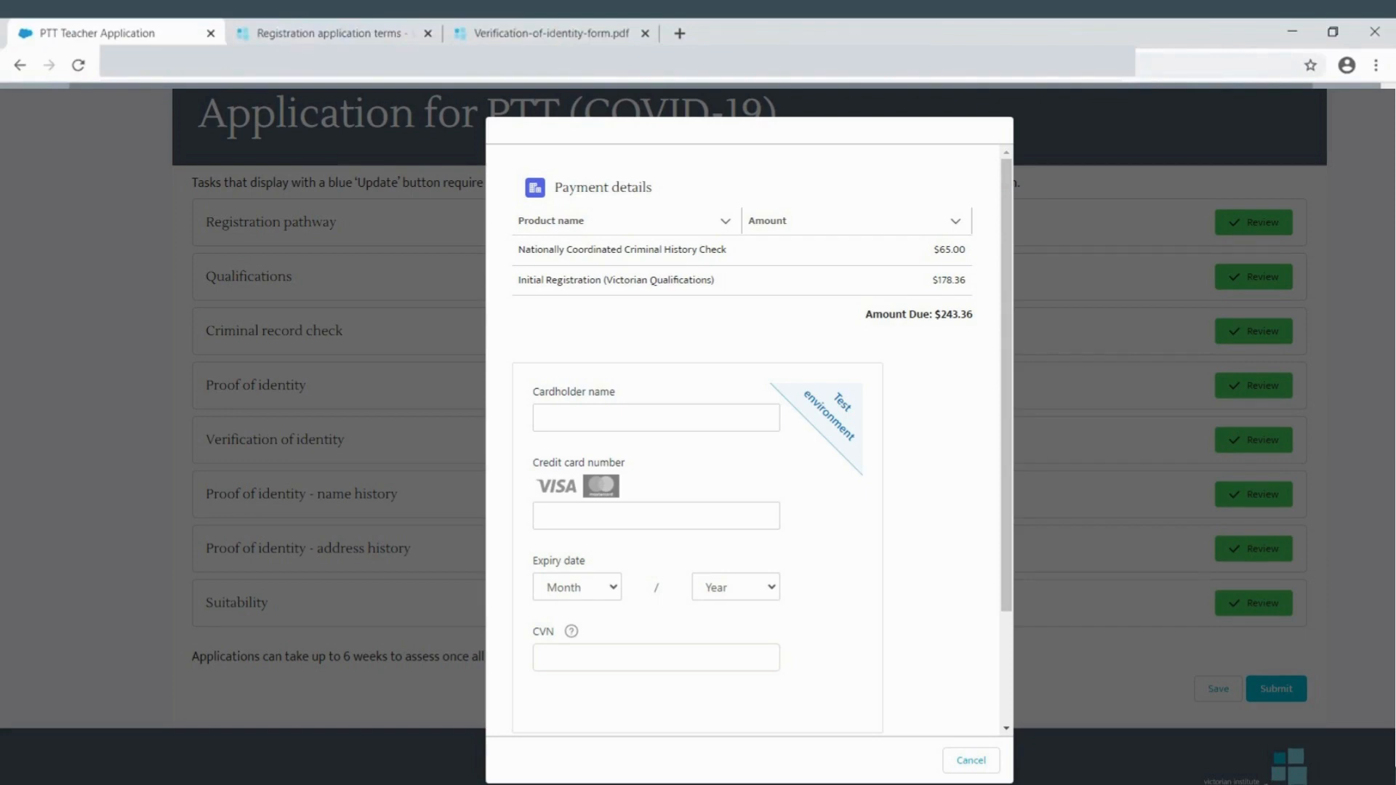
- Scroll through the payment details and receipt, then finish the submission
{"action": "scroll", "coordinate": [742, 437], "scroll_direction": "down", "scroll_amount": 3}
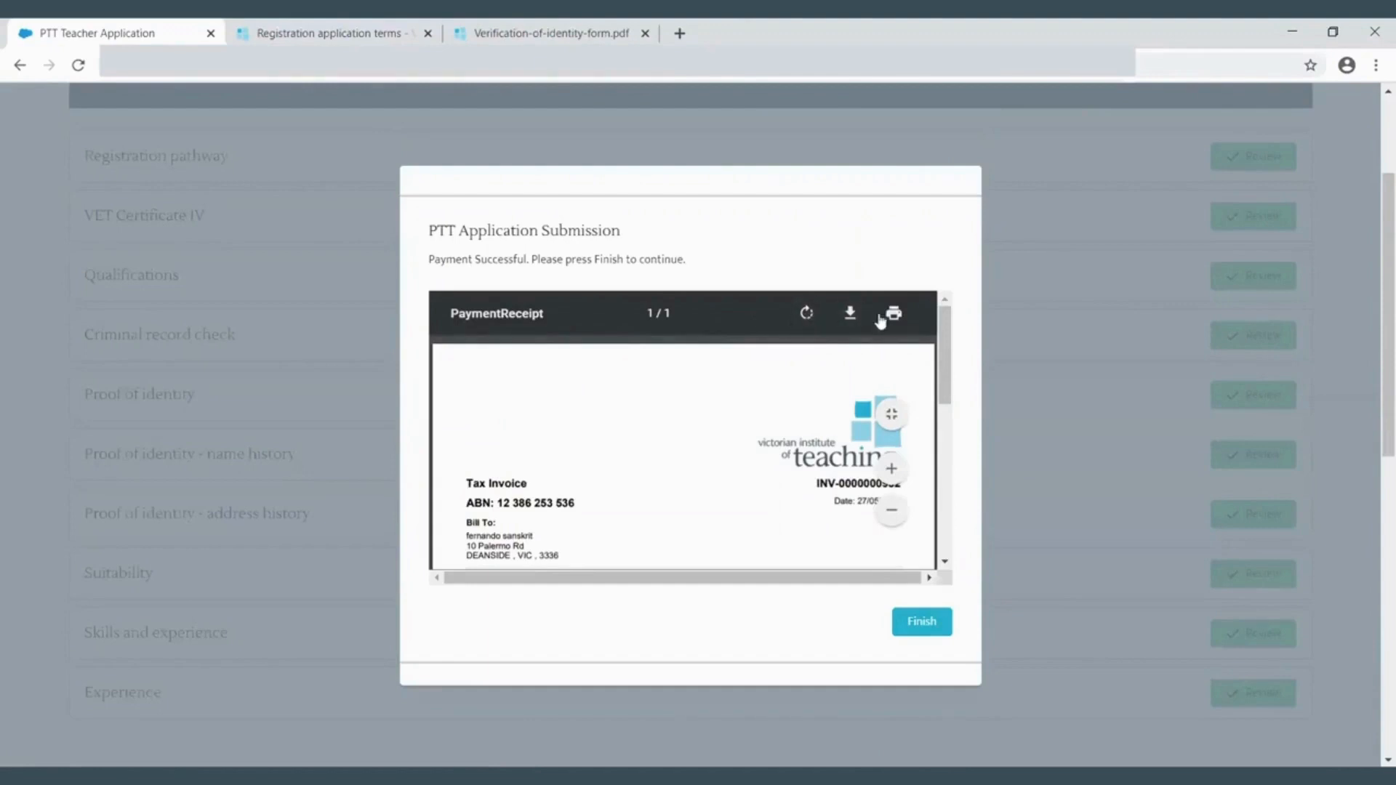
{"action": "scroll", "coordinate": [946, 473], "scroll_direction": "down", "scroll_amount": 5}
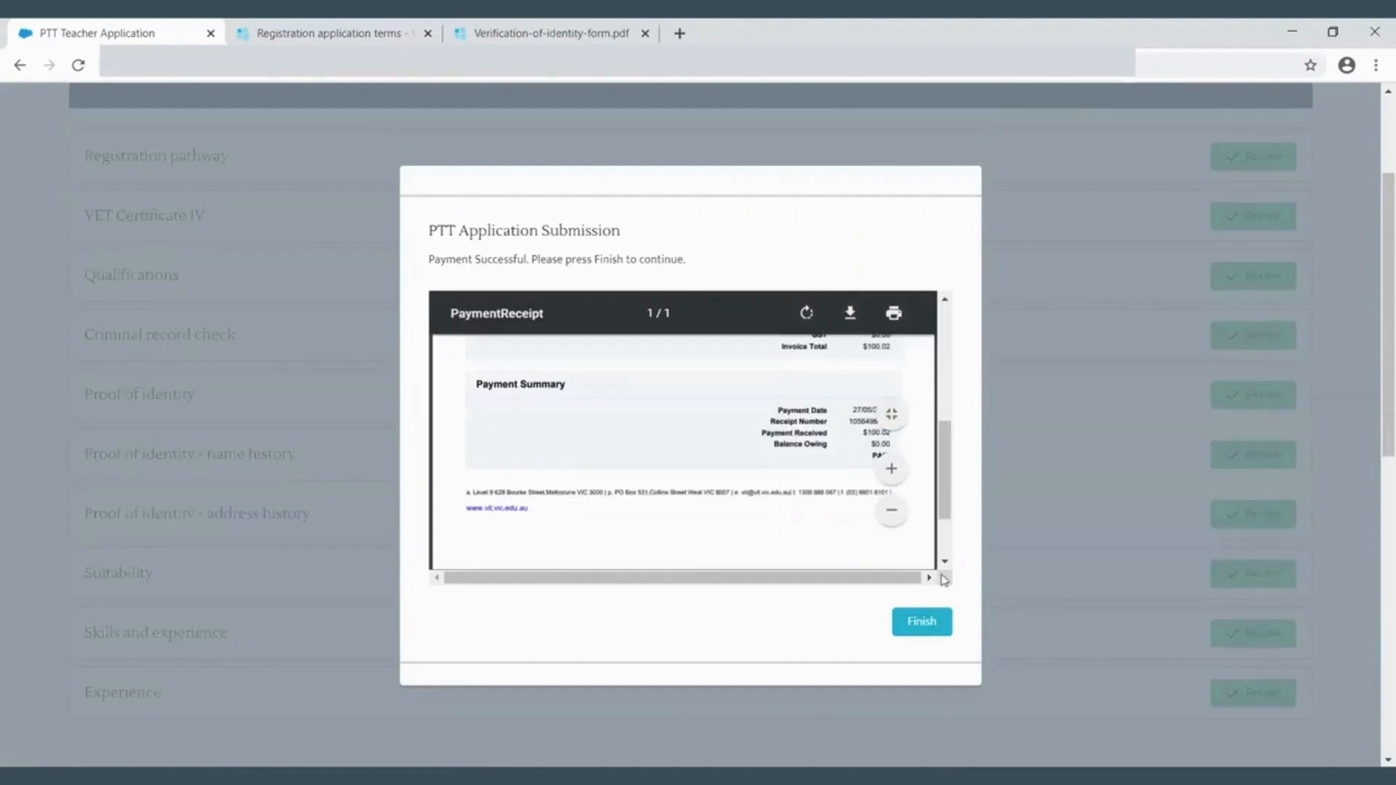
{"action": "left_click", "coordinate": [928, 627]}
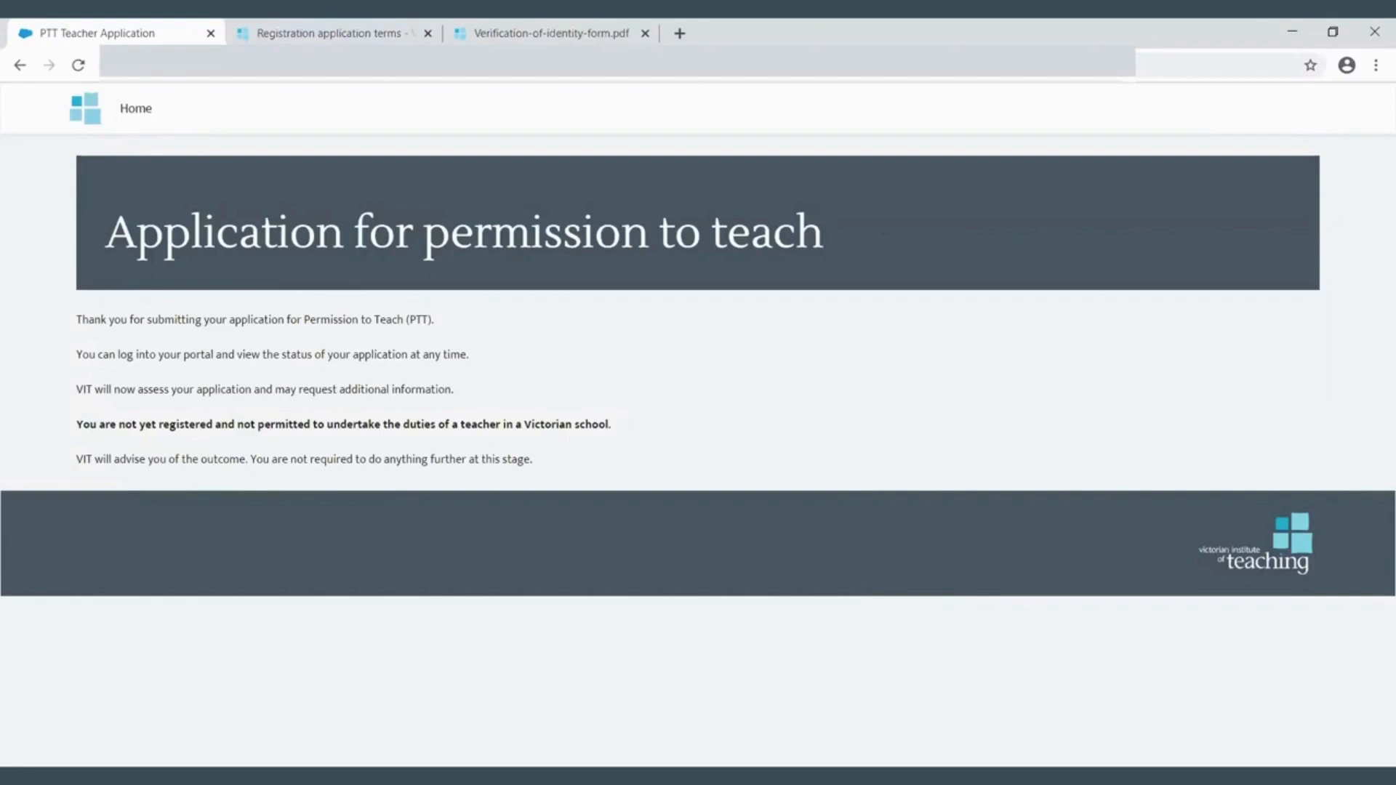
- From the home page, view the receipt of the first submitted application in the applications list, then return home
{"action": "left_click", "coordinate": [141, 115]}
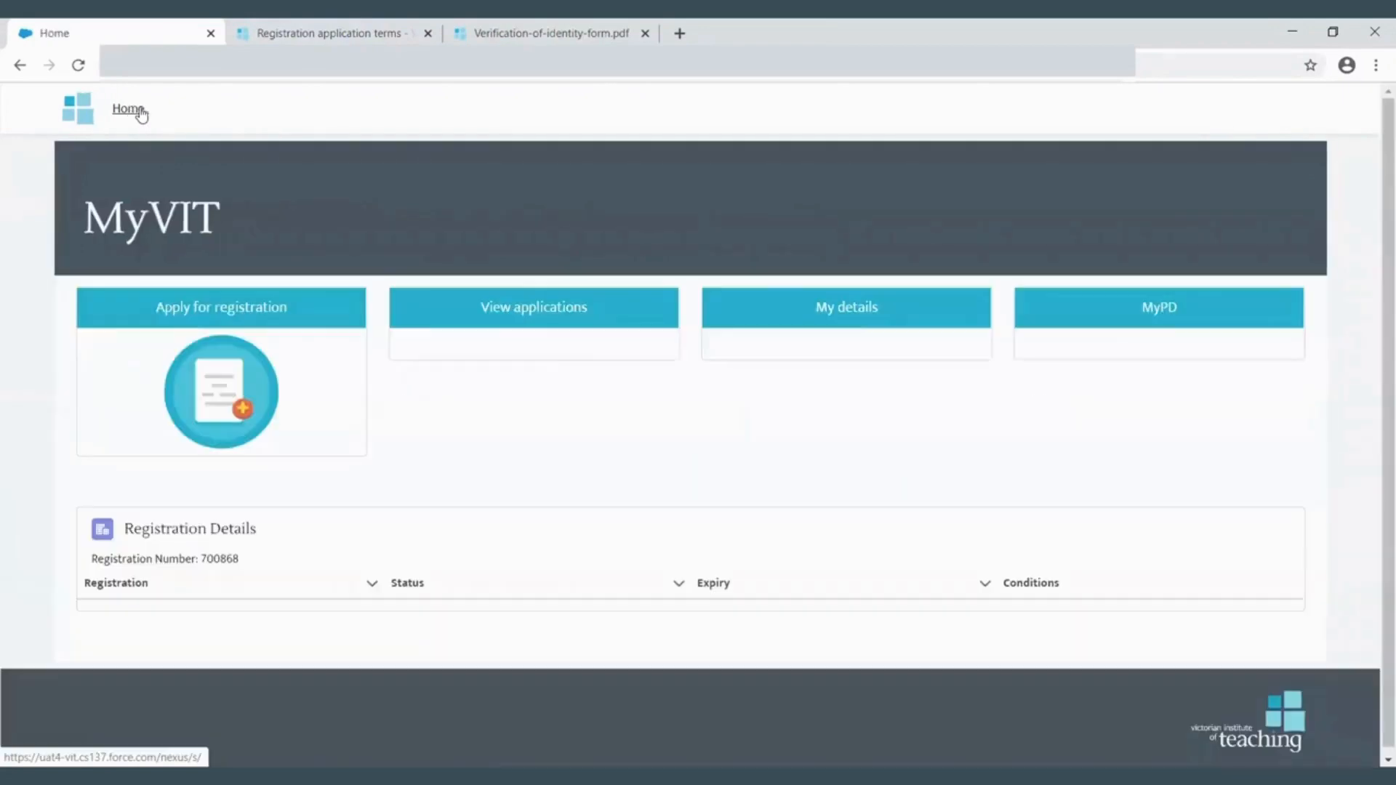
{"action": "left_click", "coordinate": [537, 309]}
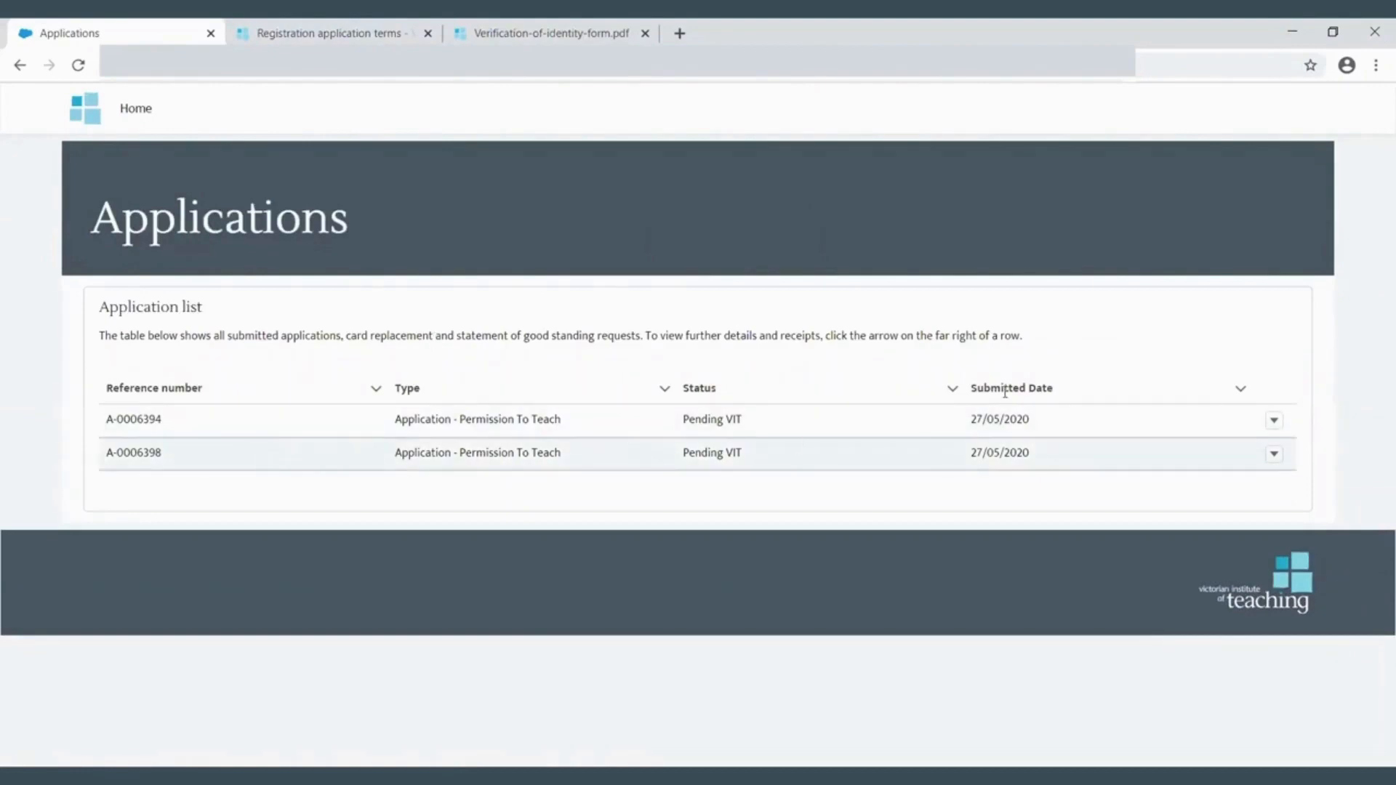
{"action": "left_click", "coordinate": [1277, 425]}
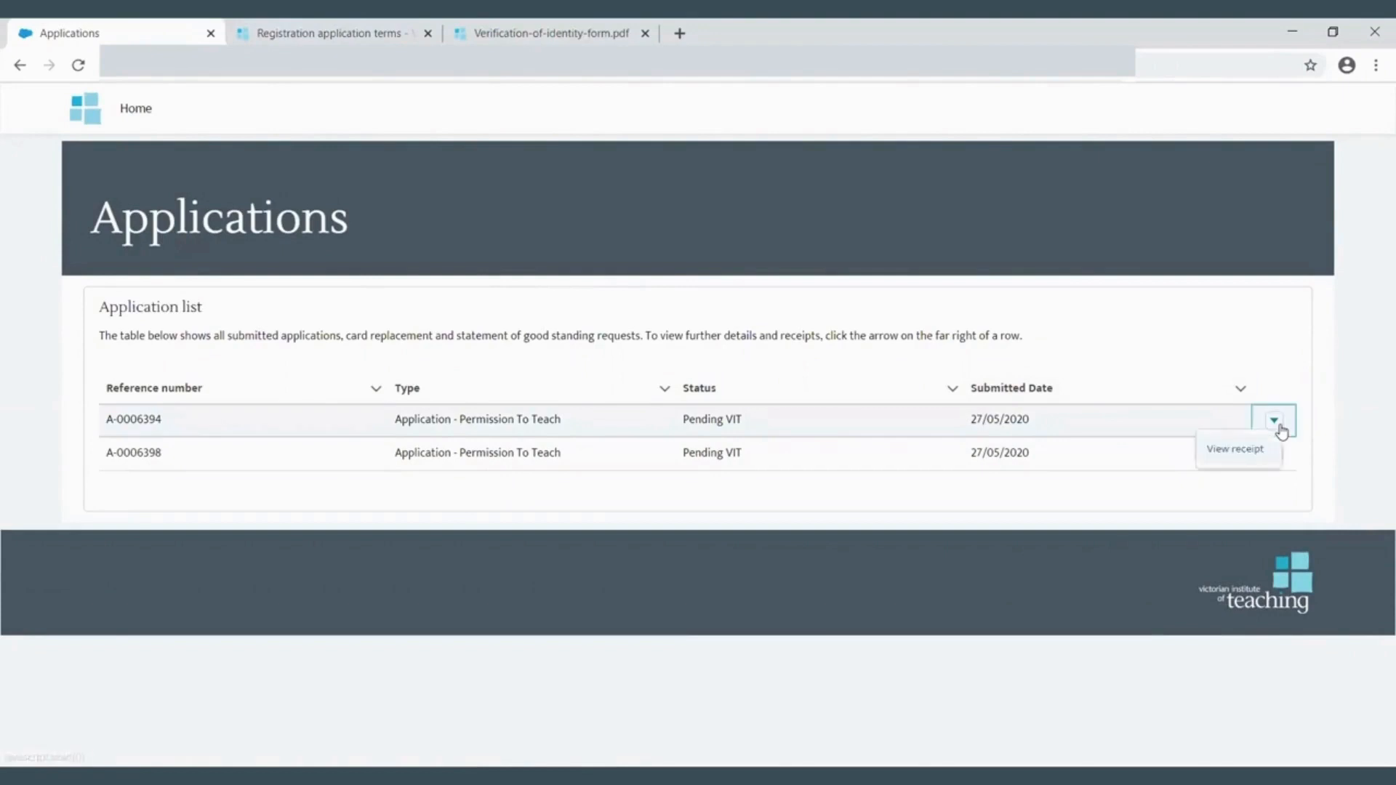
{"action": "left_click", "coordinate": [1241, 456]}
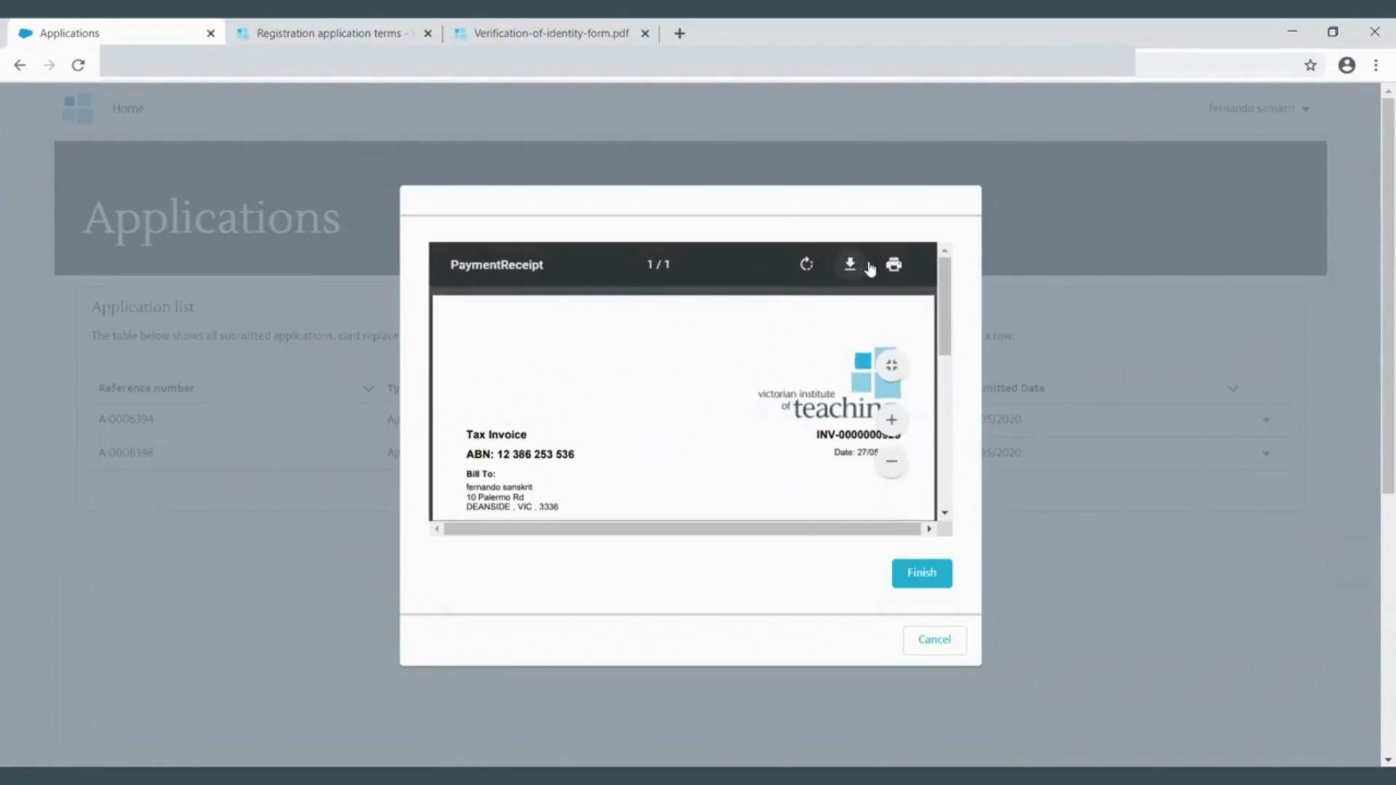
{"action": "left_click", "coordinate": [922, 576]}
{"action": "left_click", "coordinate": [144, 115]}
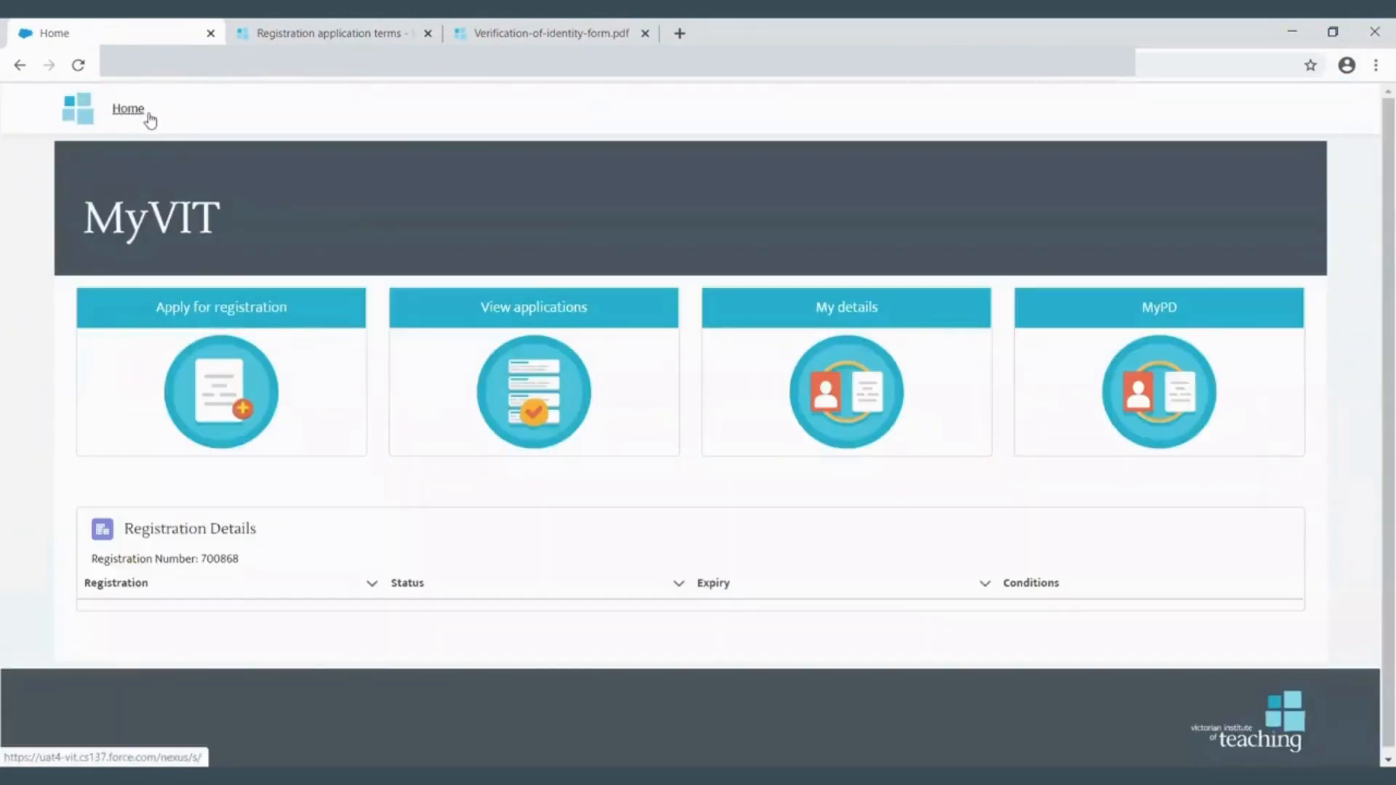